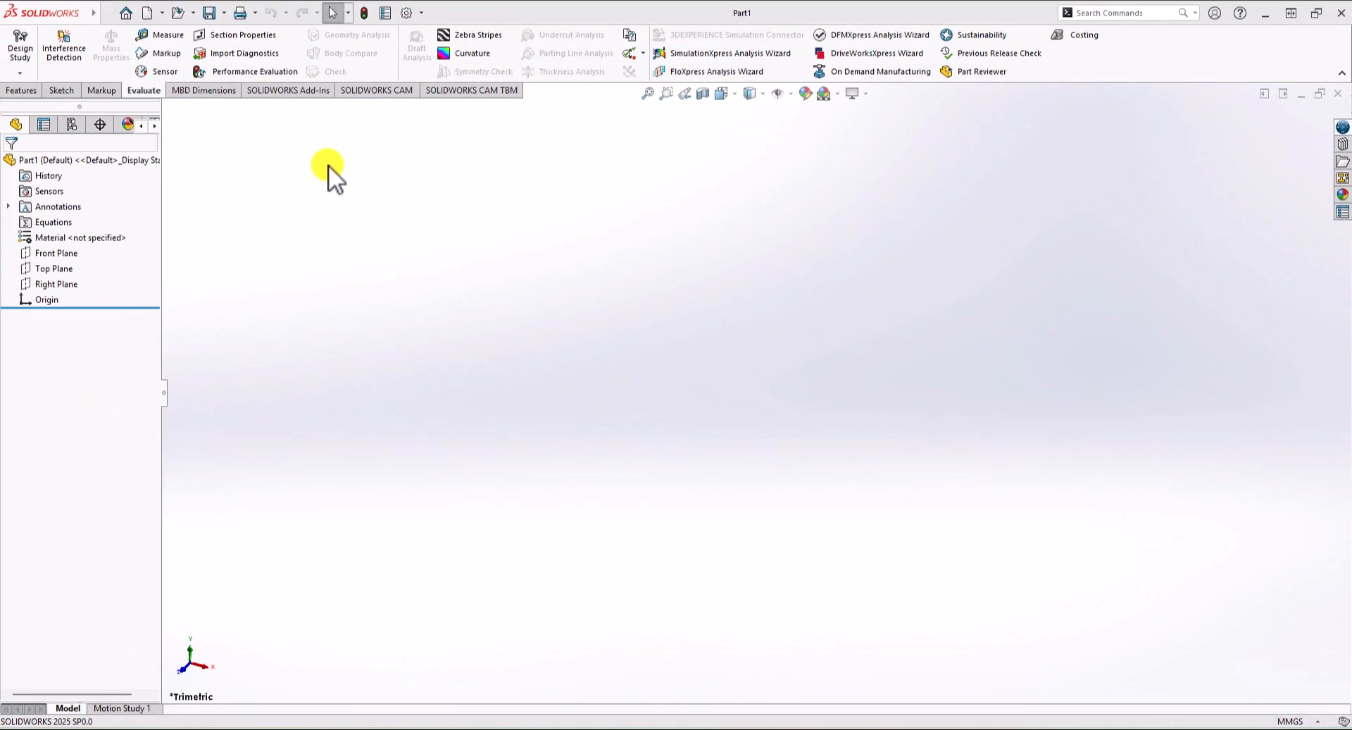
Start a new sketch on the Top Plane.
left_click(62, 91)
left_click(17, 41)
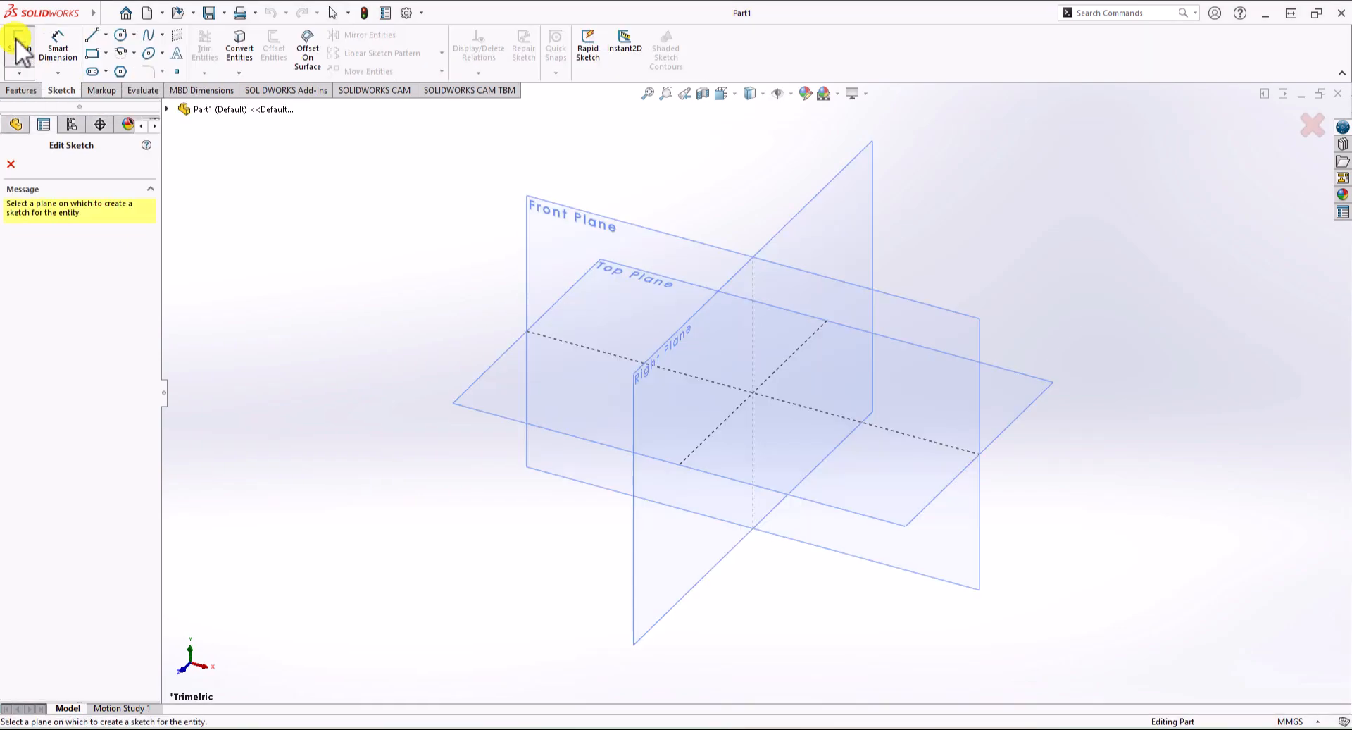
left_click(484, 381)
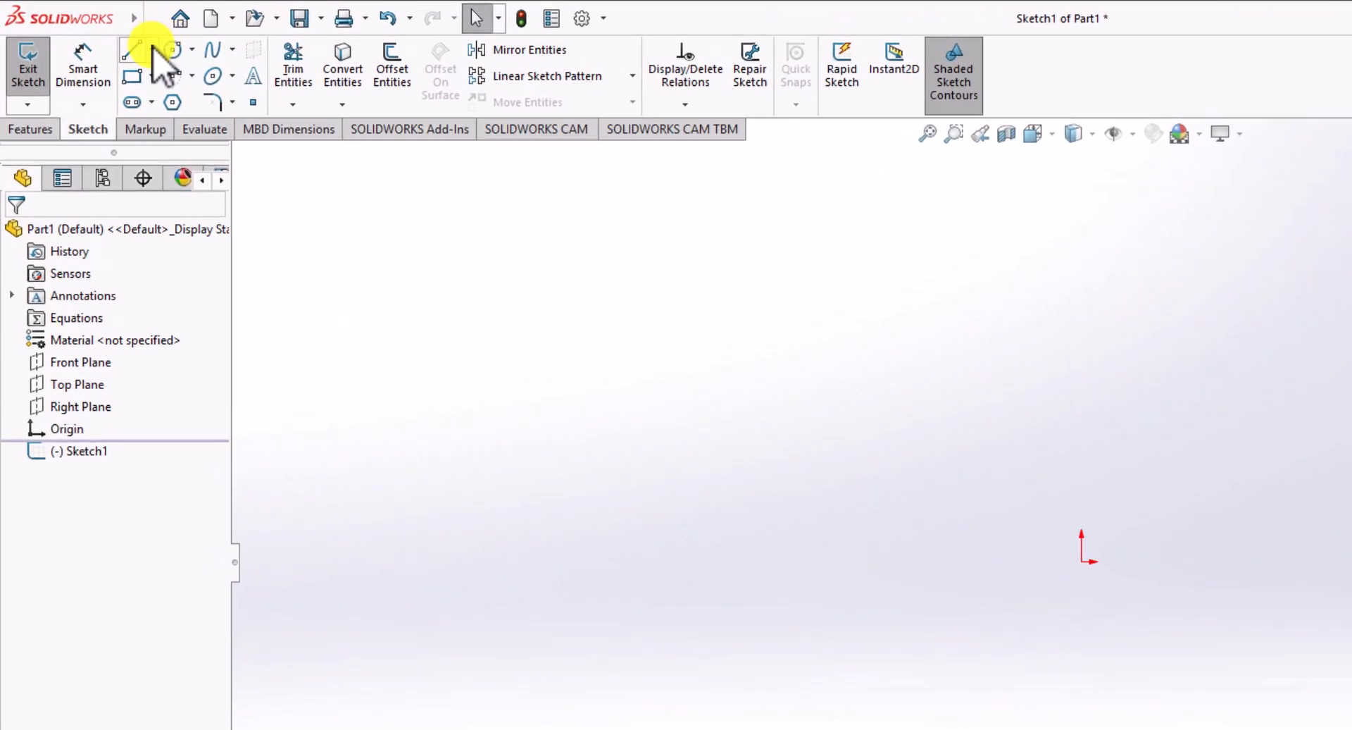
Draw a horizontal construction centerline about 183 mm long passing through the origin.
left_click(152, 48)
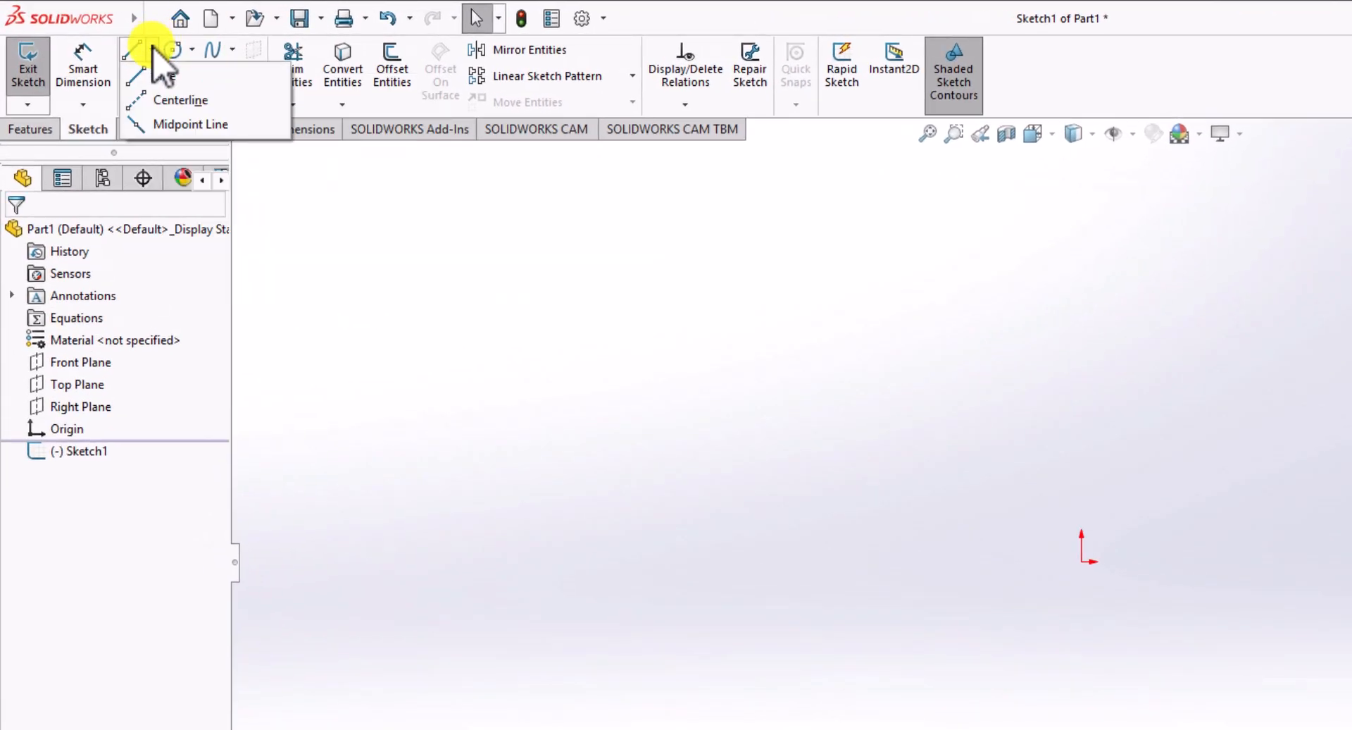
left_click(162, 104)
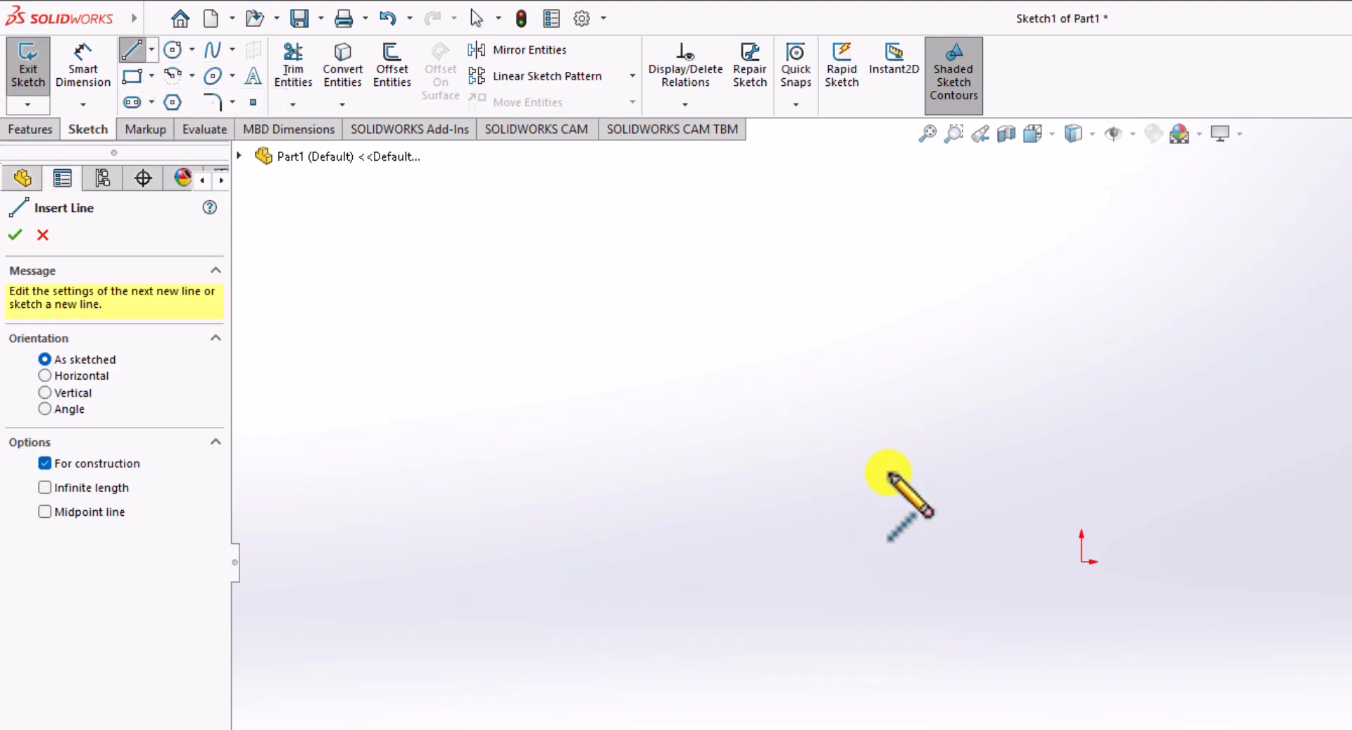
left_click(1082, 561)
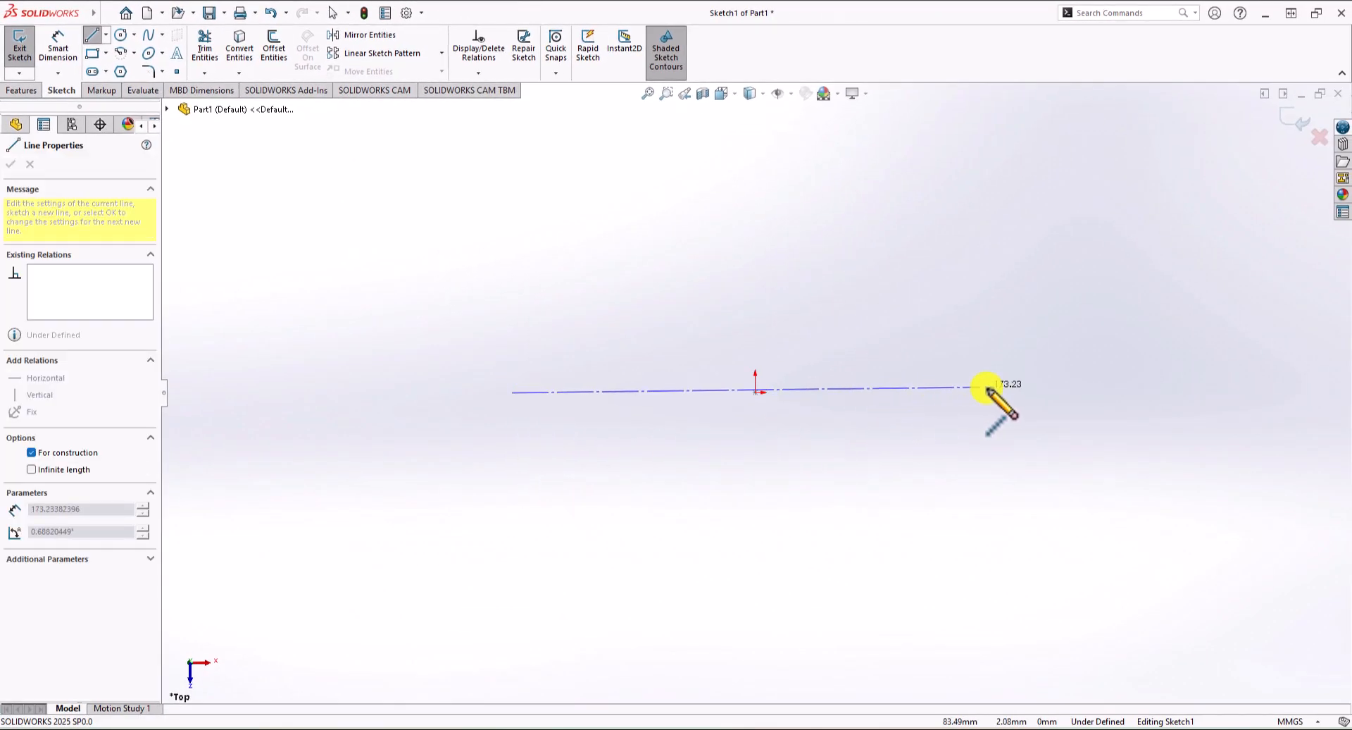
left_click(1007, 394)
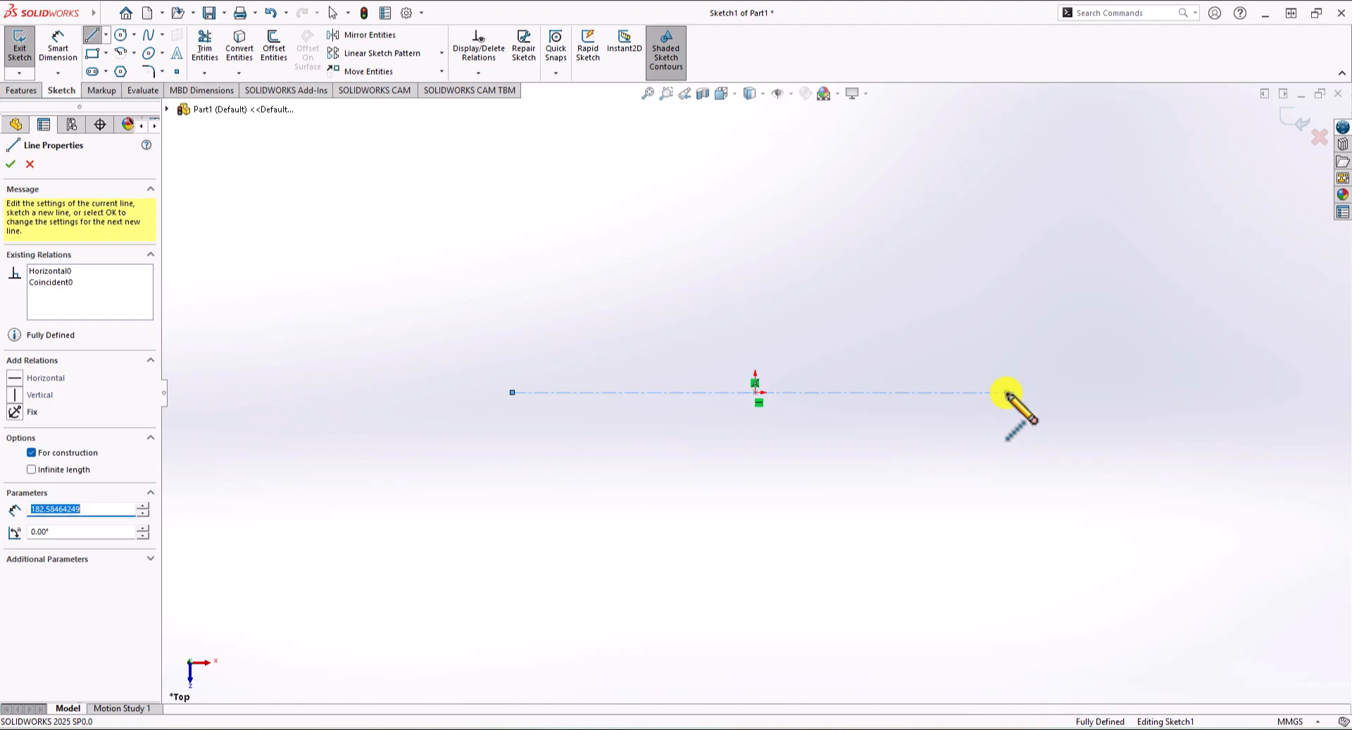
key("Escape")
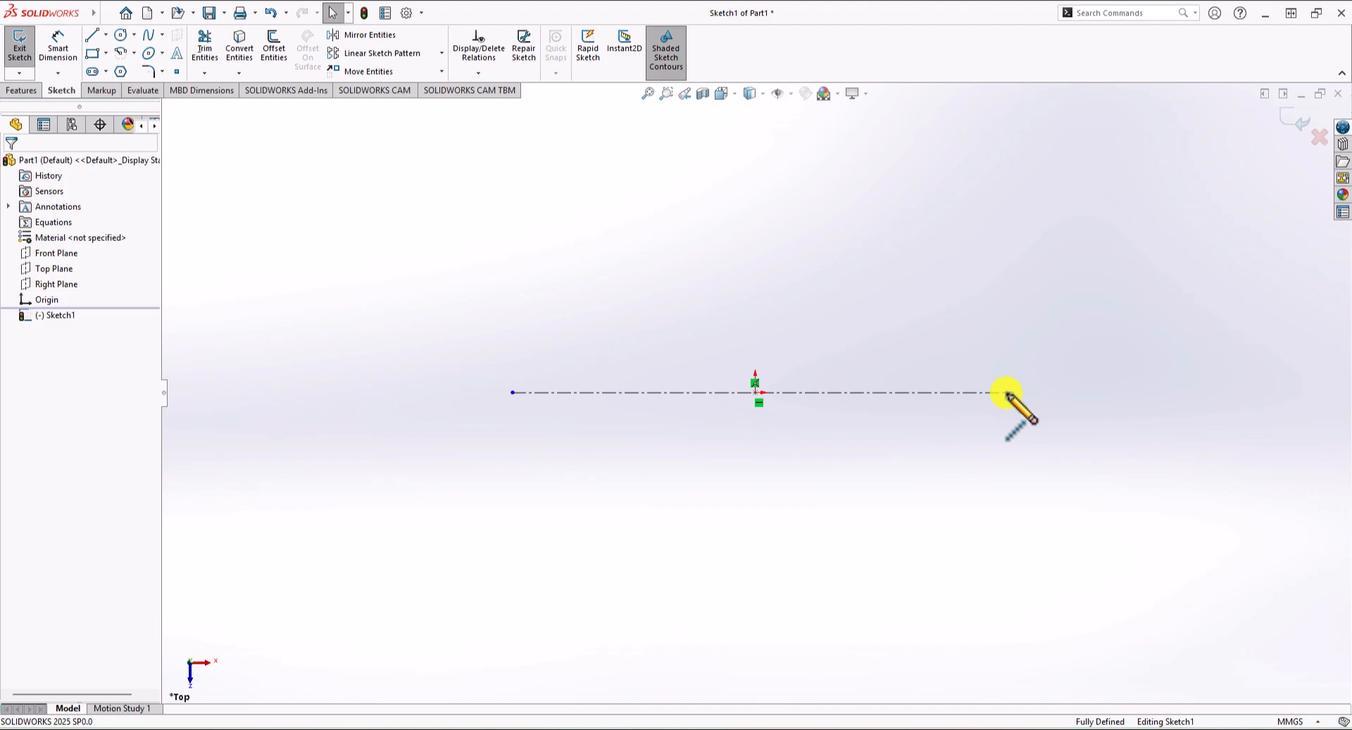
double_click(1007, 392)
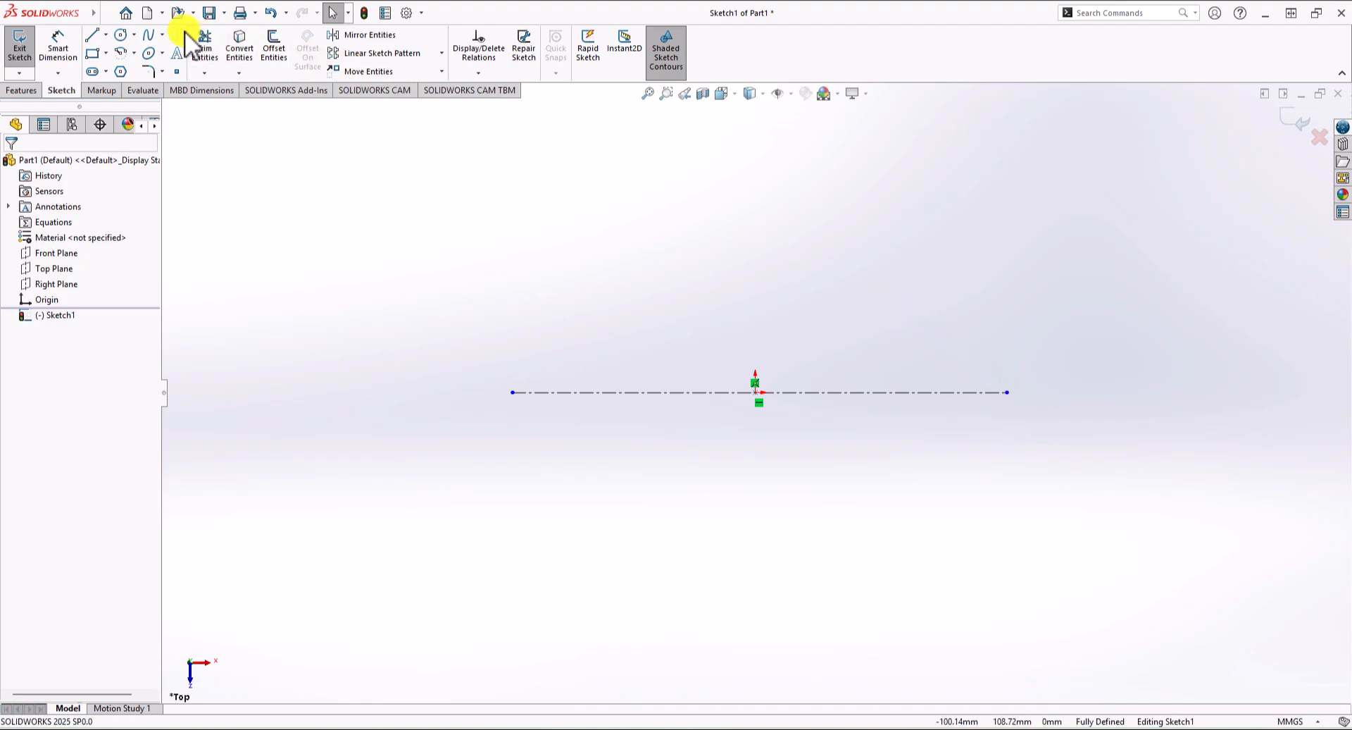
Sketch a circle with a radius of about 22.7 mm centred on the origin.
left_click(121, 34)
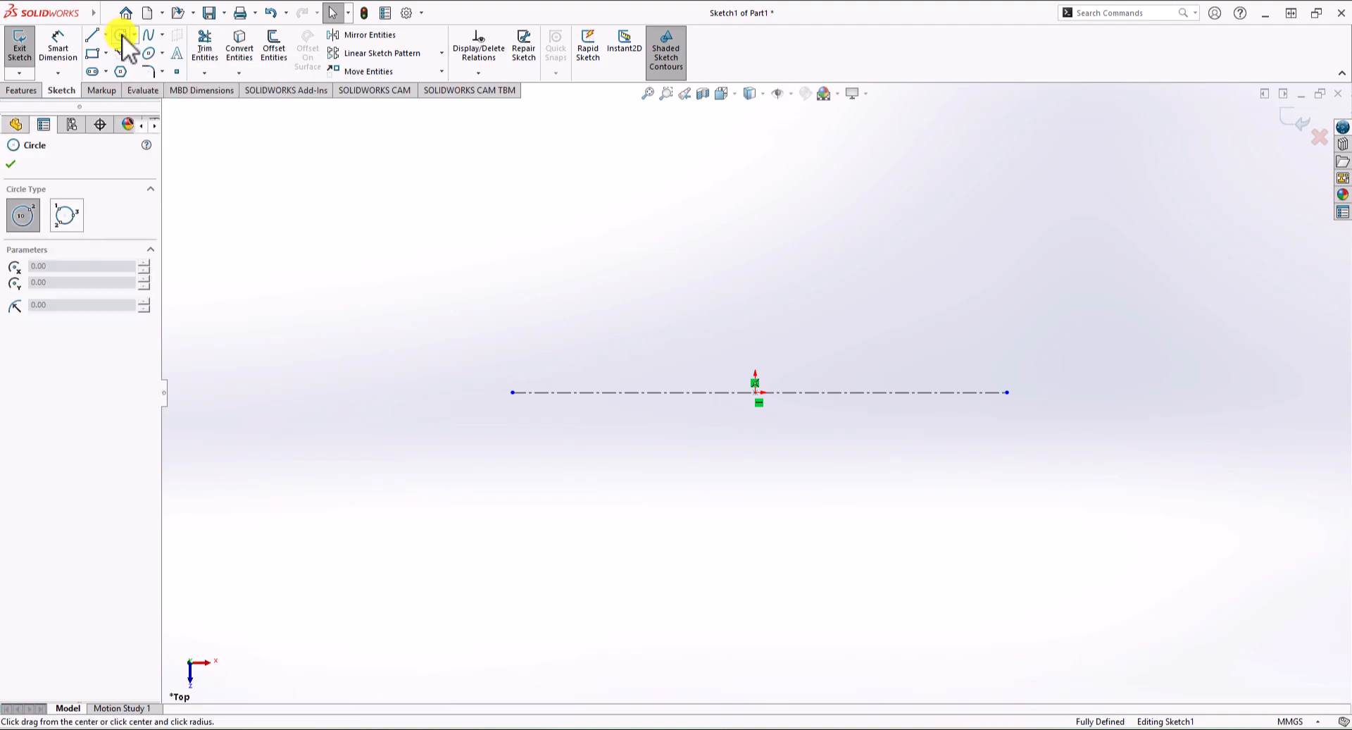
left_click(756, 392)
left_click(778, 340)
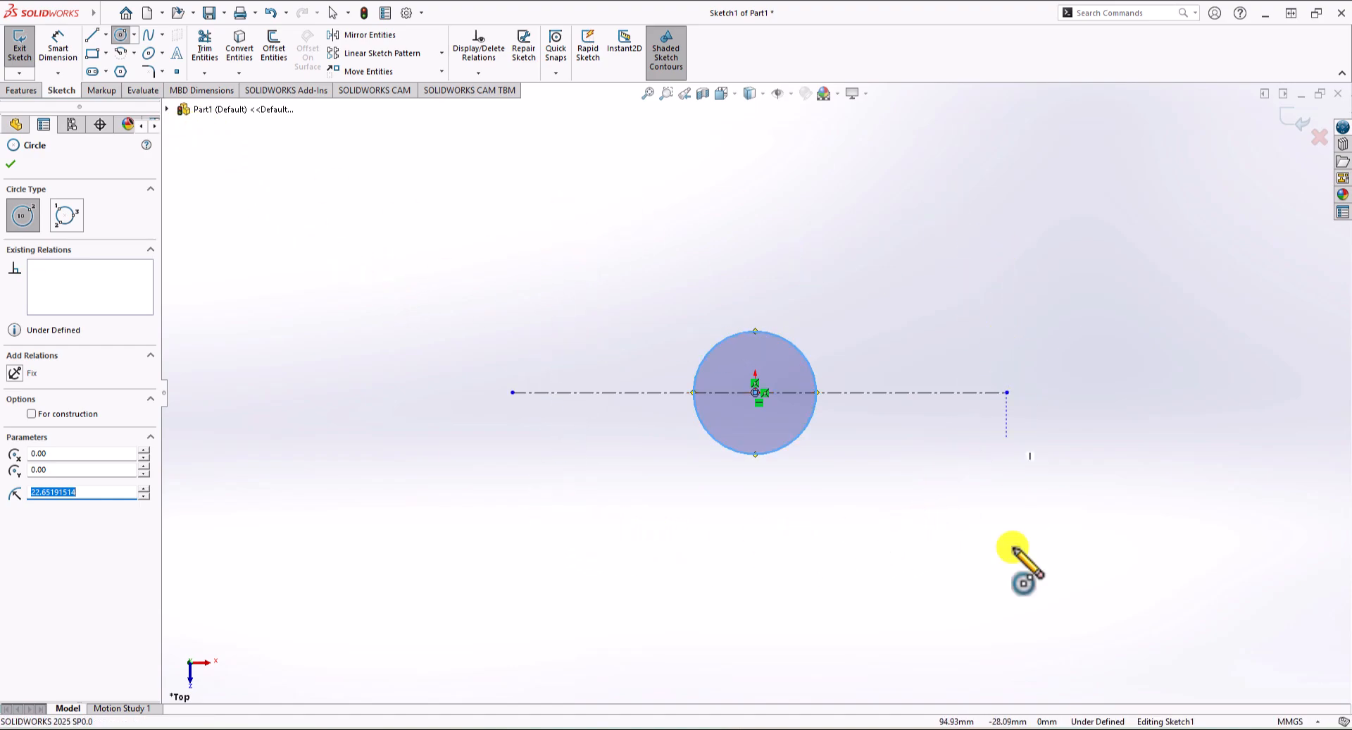
Sketch an open three-line profile above the centerline, about 97 mm wide and 56 mm high, with both vertical sides ending on the centerline.
left_click(94, 37)
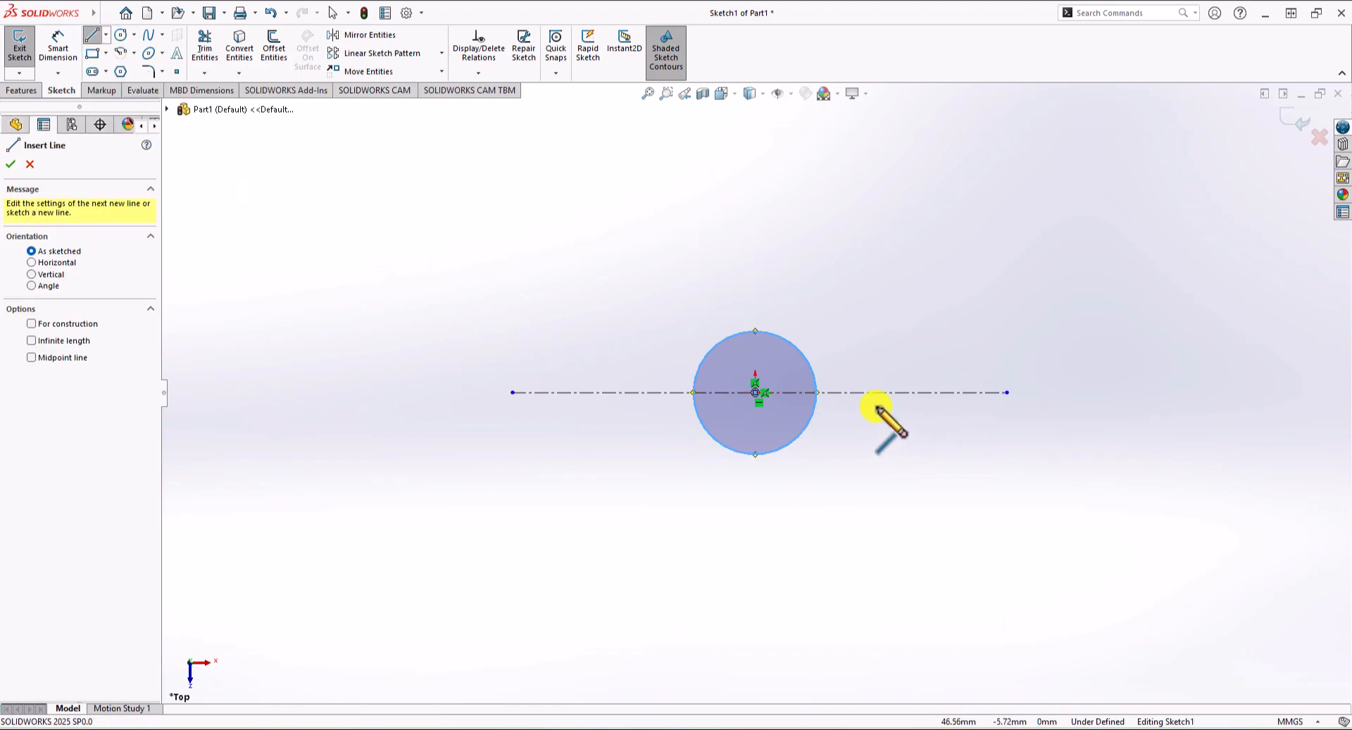
left_click(854, 392)
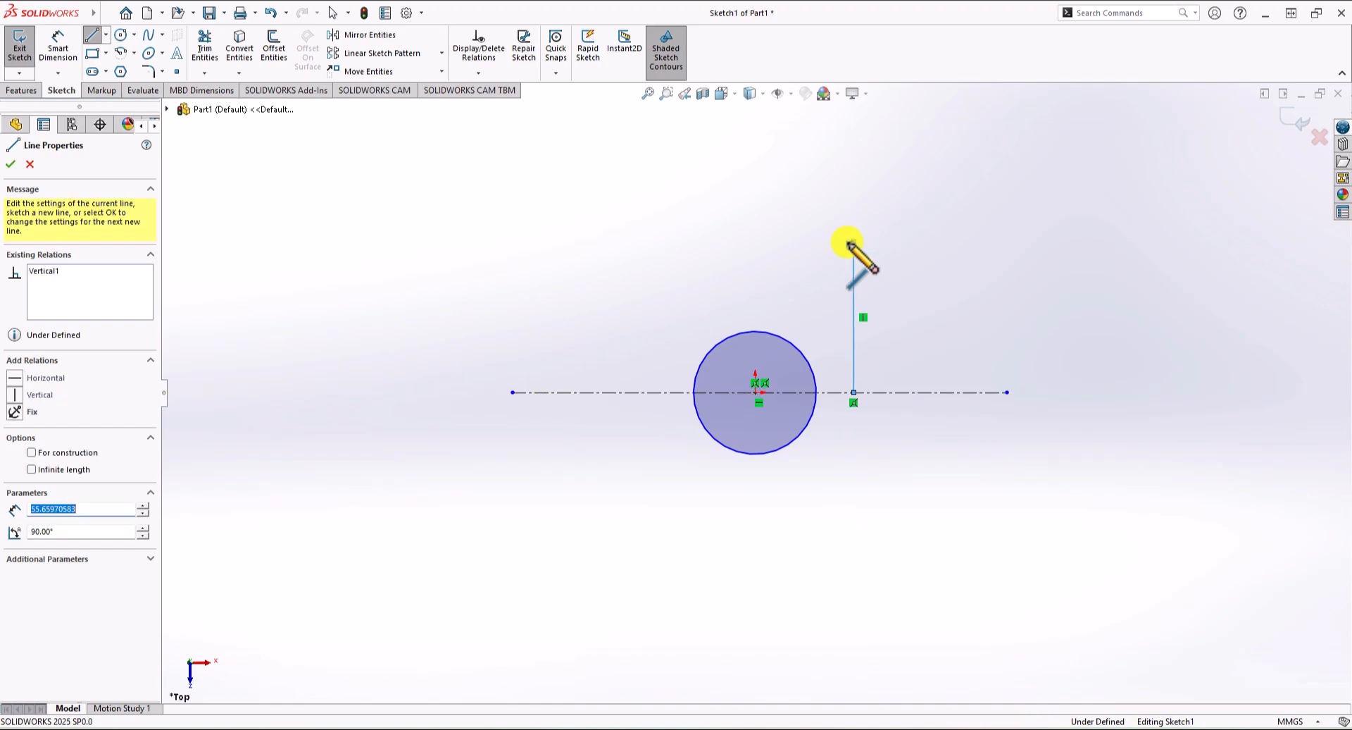
left_click(854, 242)
left_click(591, 241)
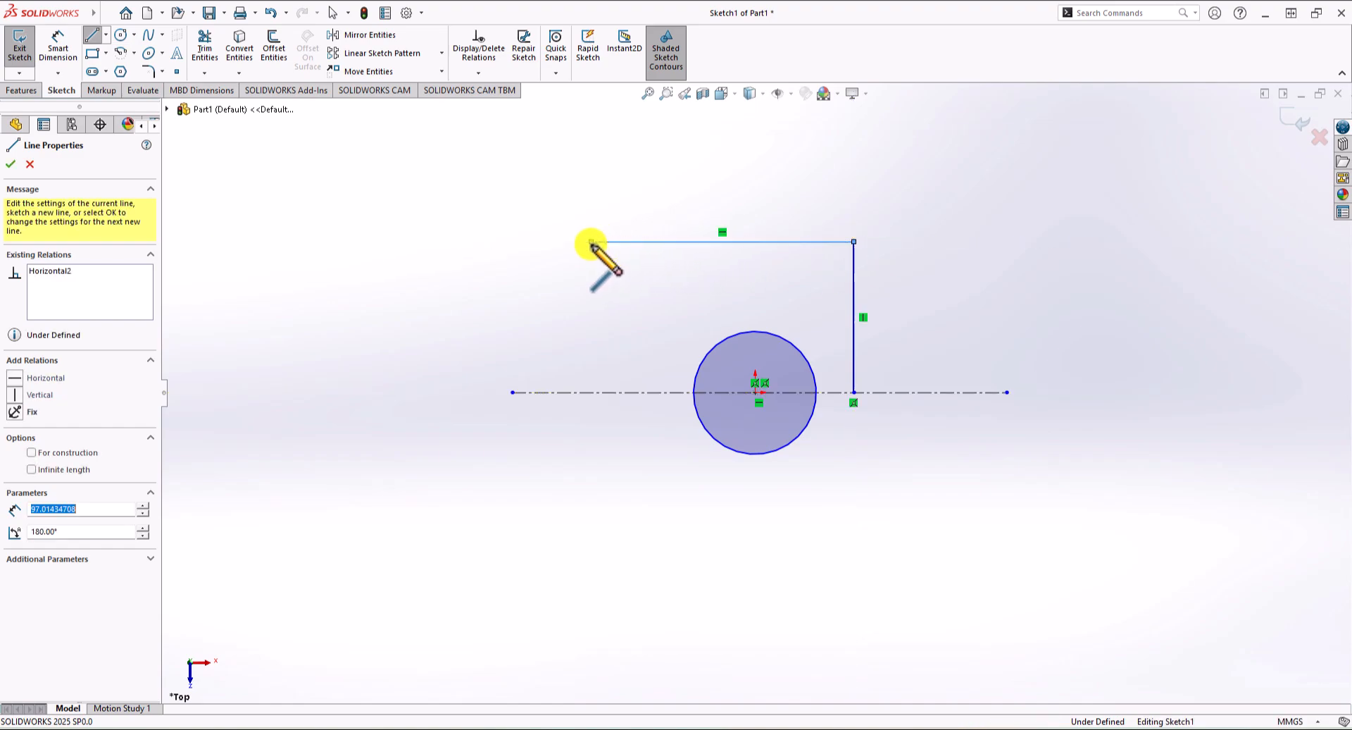
left_click(590, 392)
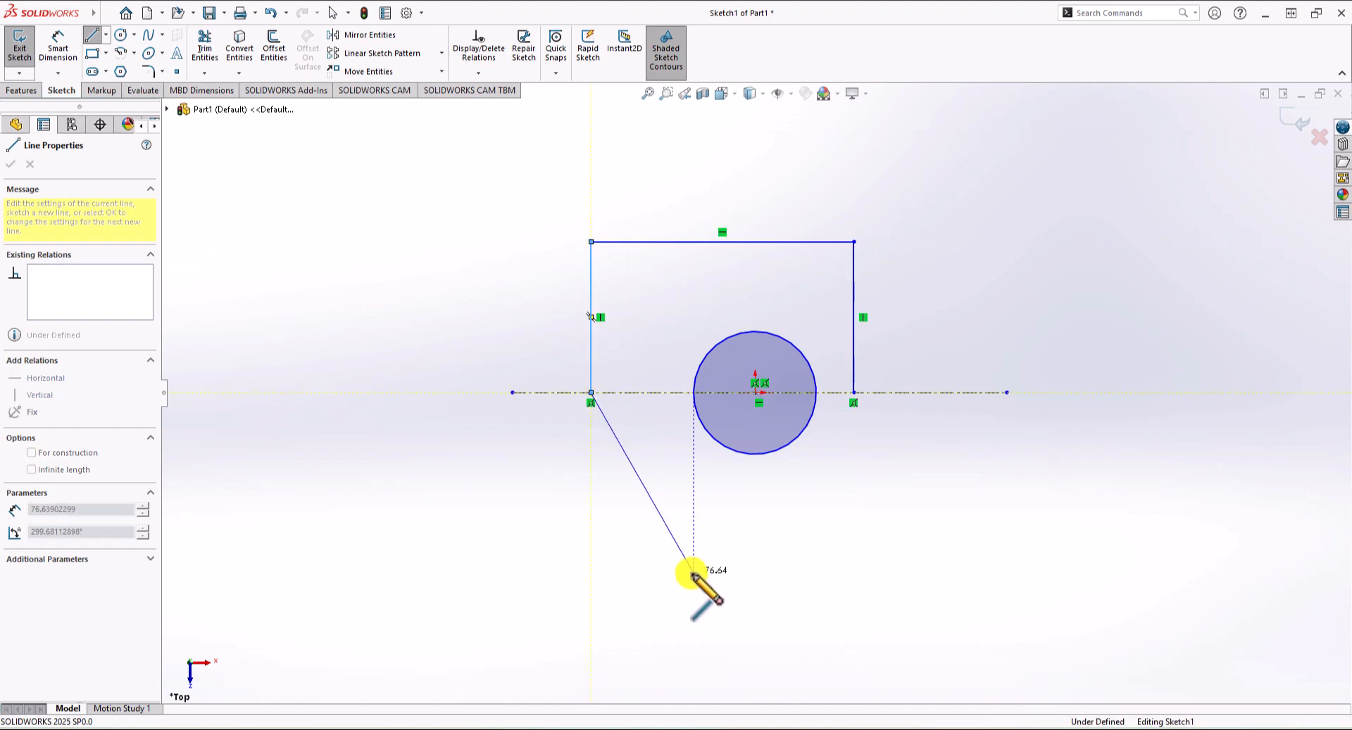
key("Escape")
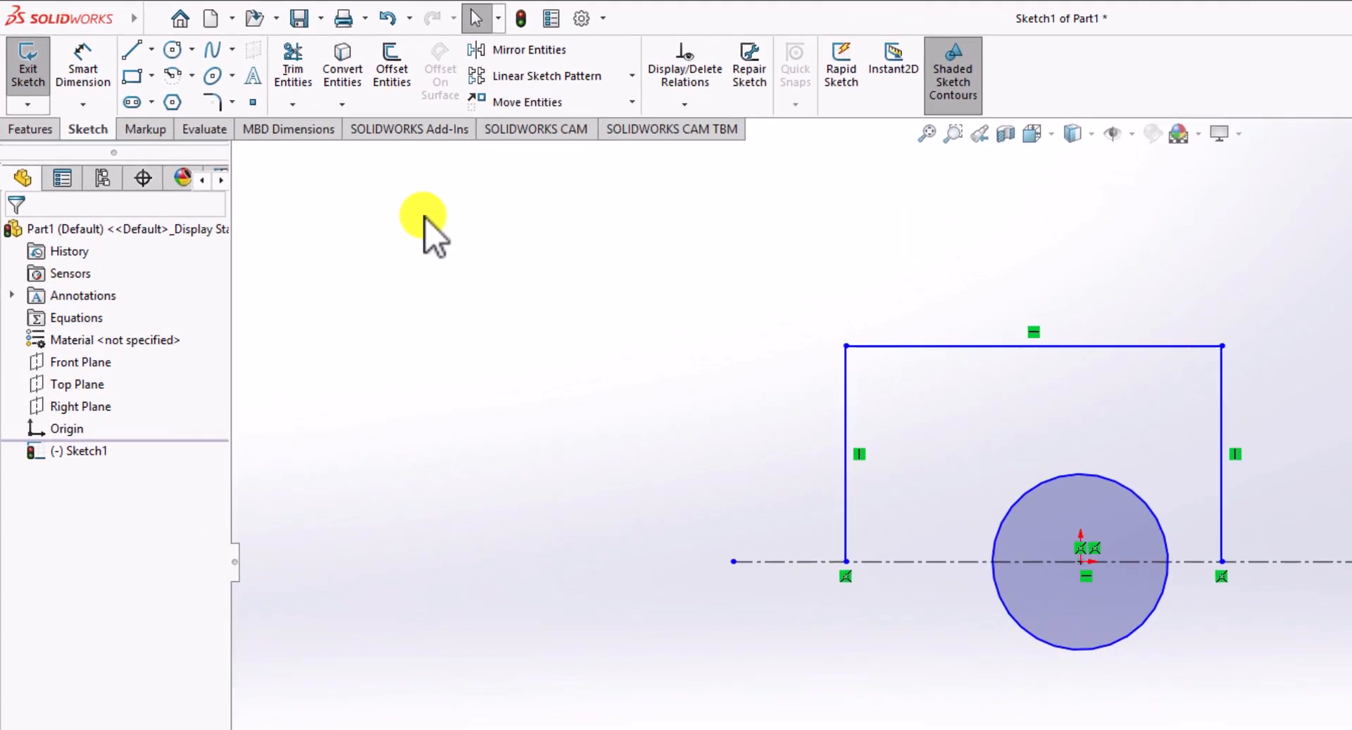
Draw a centerpoint arc centred on the centerline about 63 mm right of the origin, running from the profile's right side to the centerline.
left_click(173, 75)
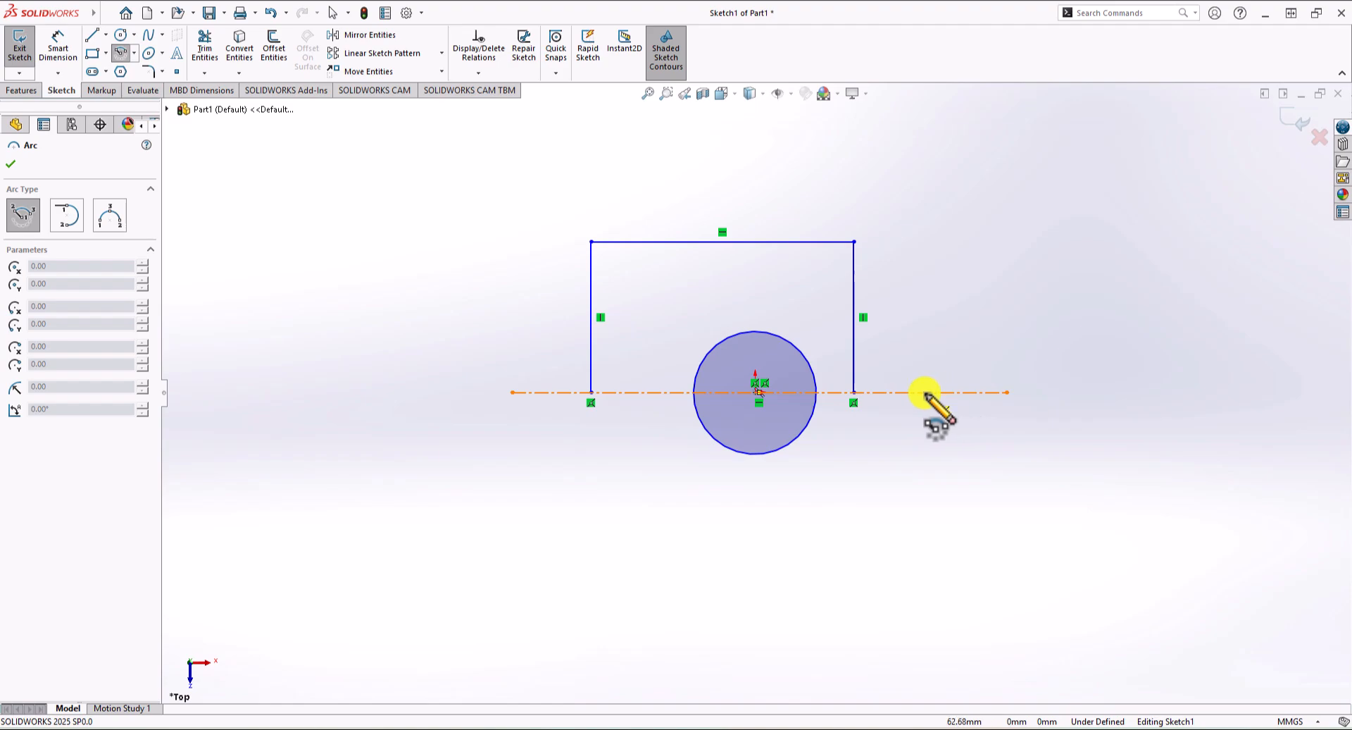
left_click(924, 392)
left_click(854, 317)
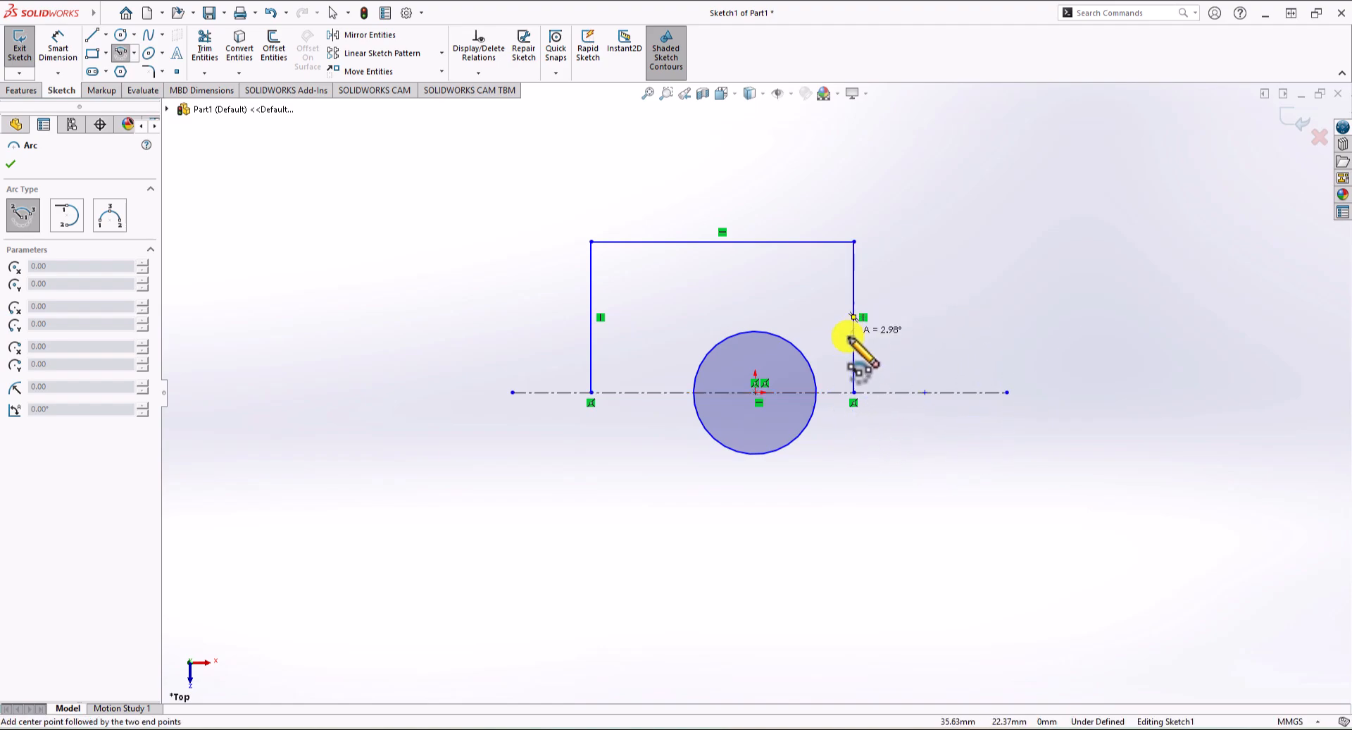
left_click(830, 393)
key("Escape")
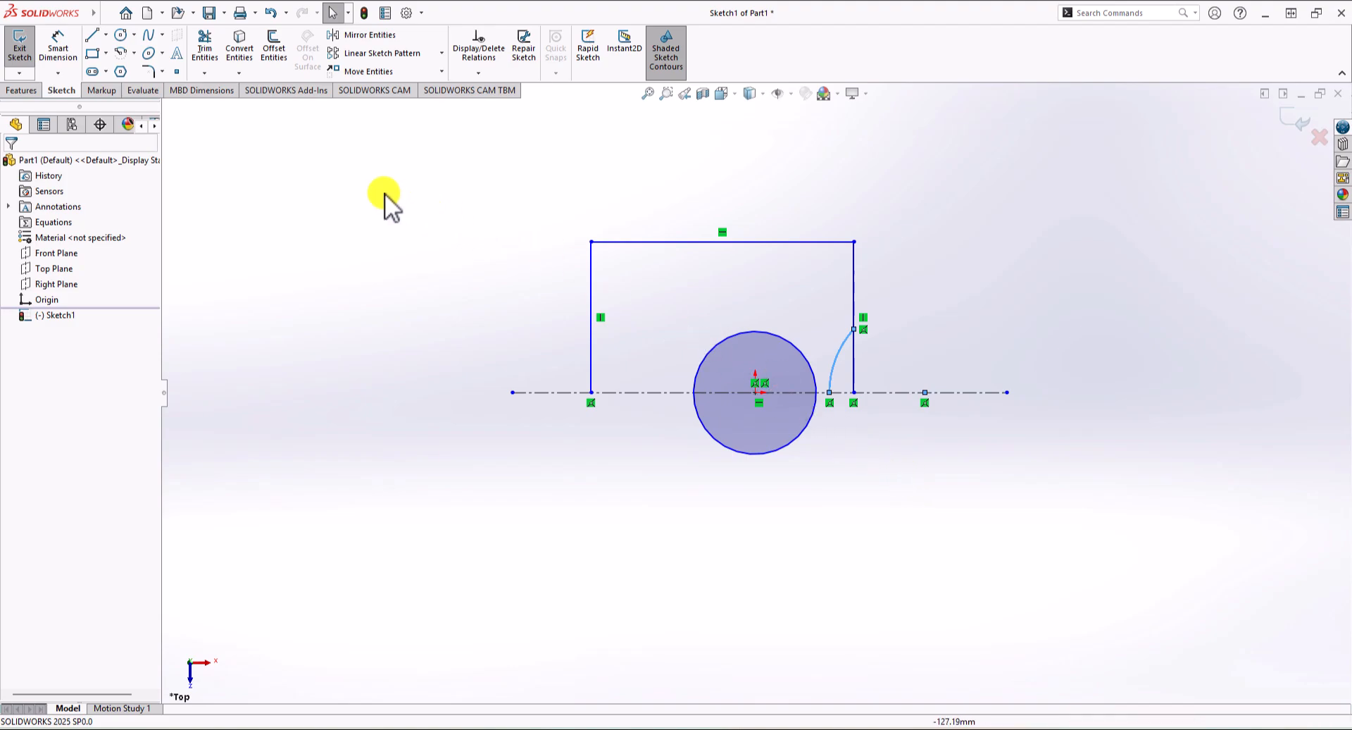
Sketch two small circles about 42 mm above the centerline, one above the origin (radius about 6.2 mm), one about 47 mm left (radius about 6.5 mm).
left_click(120, 36)
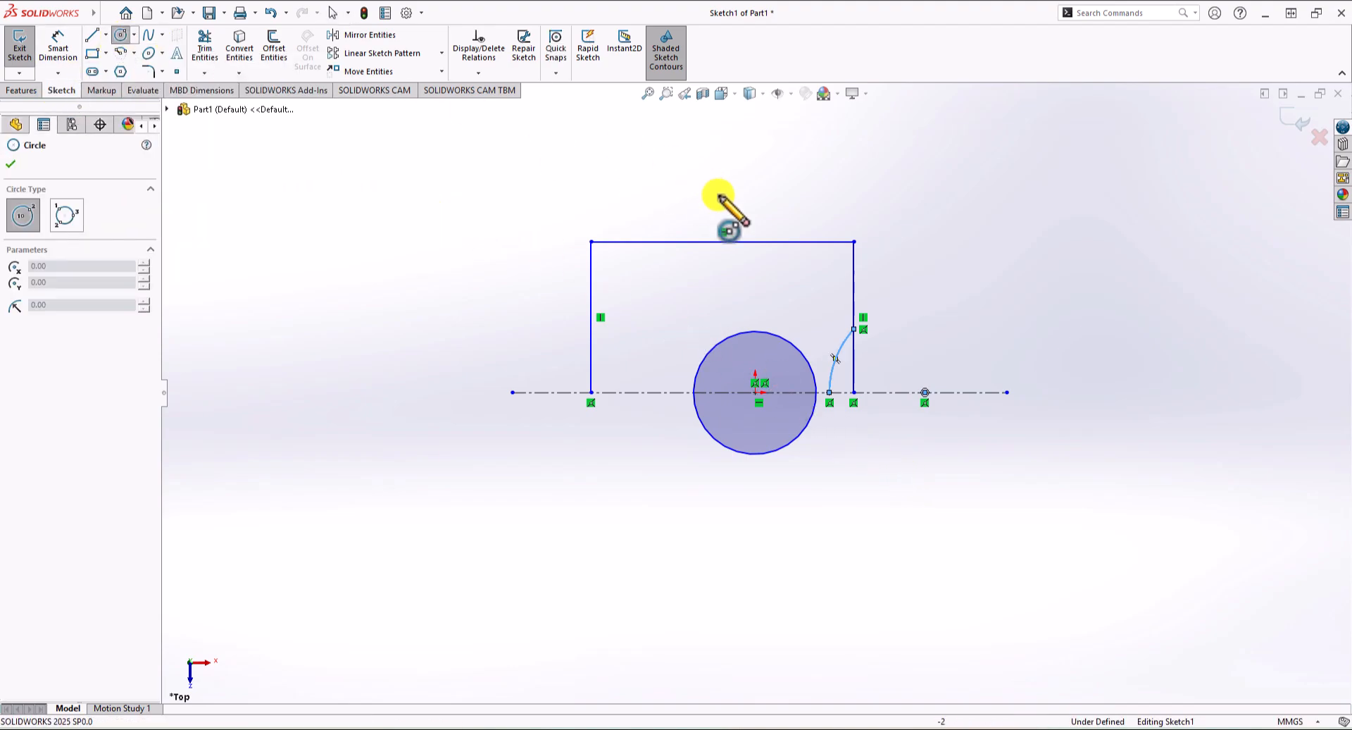
left_click(755, 276)
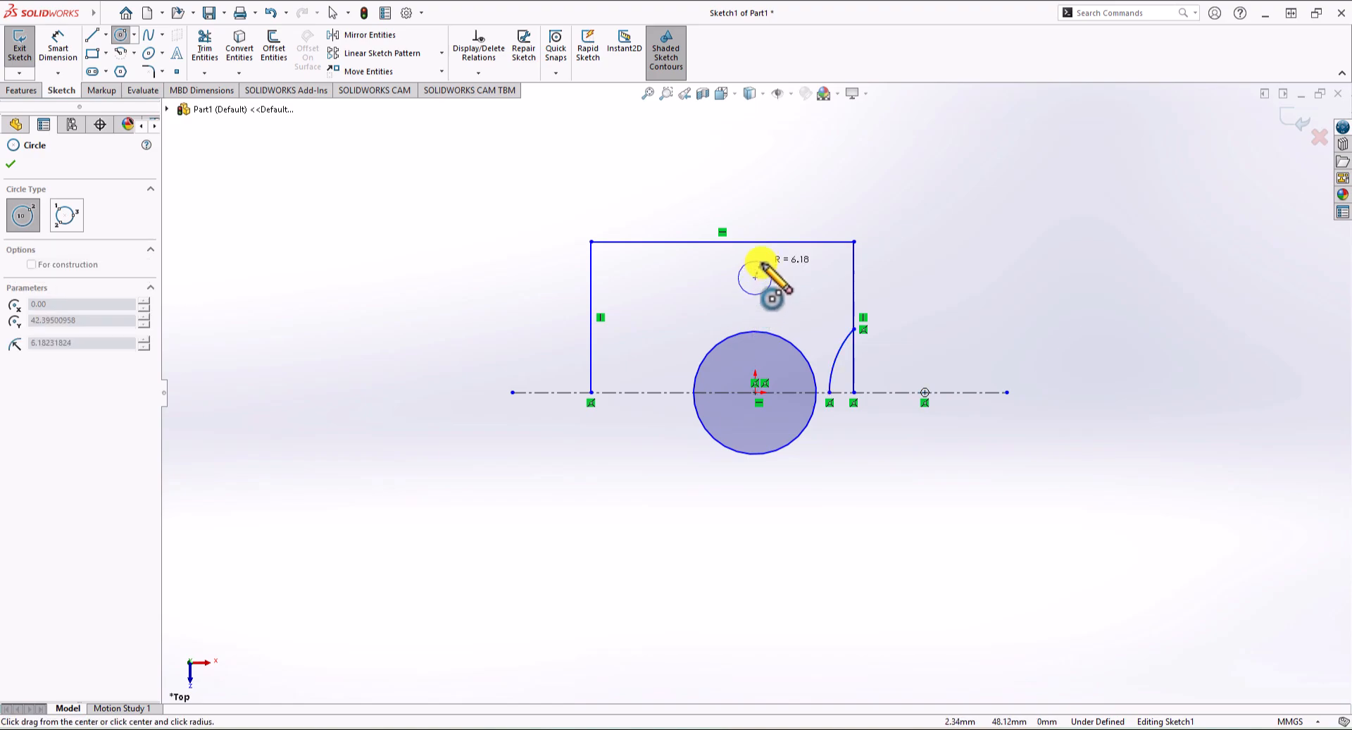
left_click(765, 265)
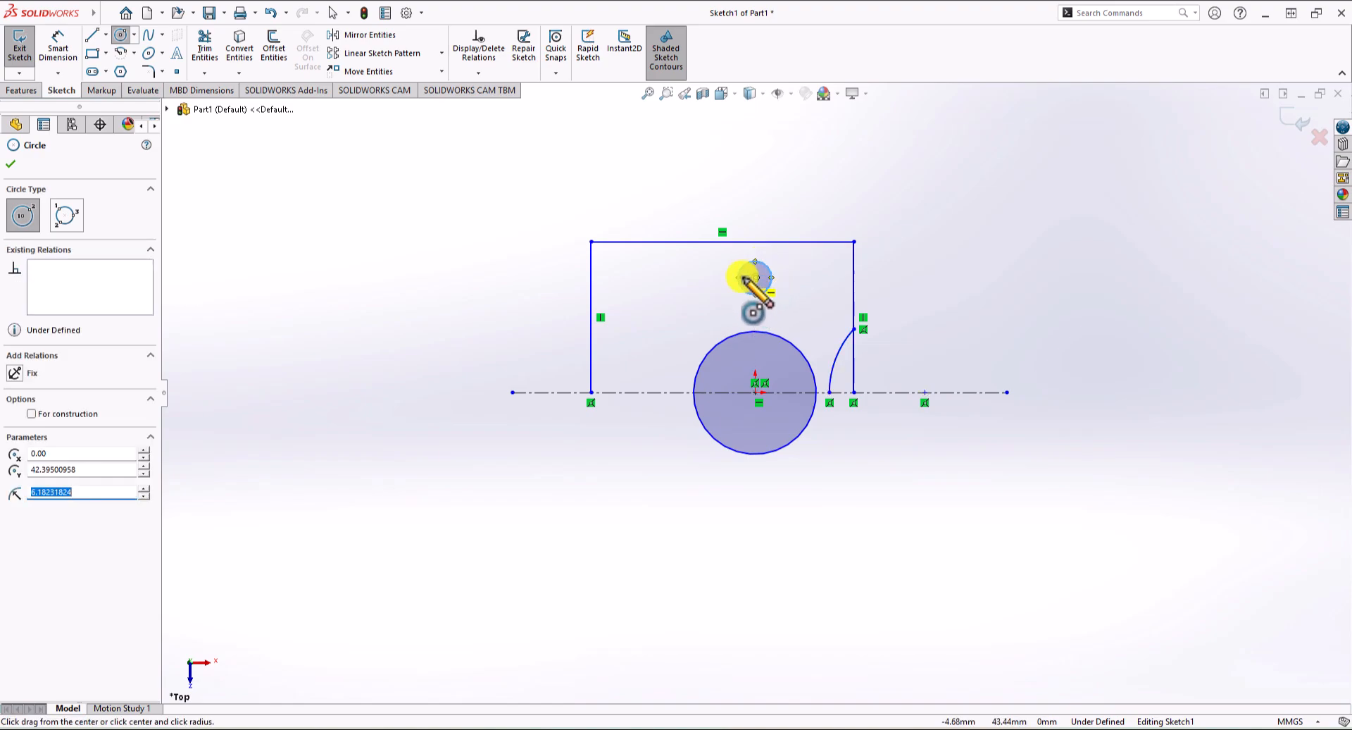
left_click(628, 277)
left_click(635, 262)
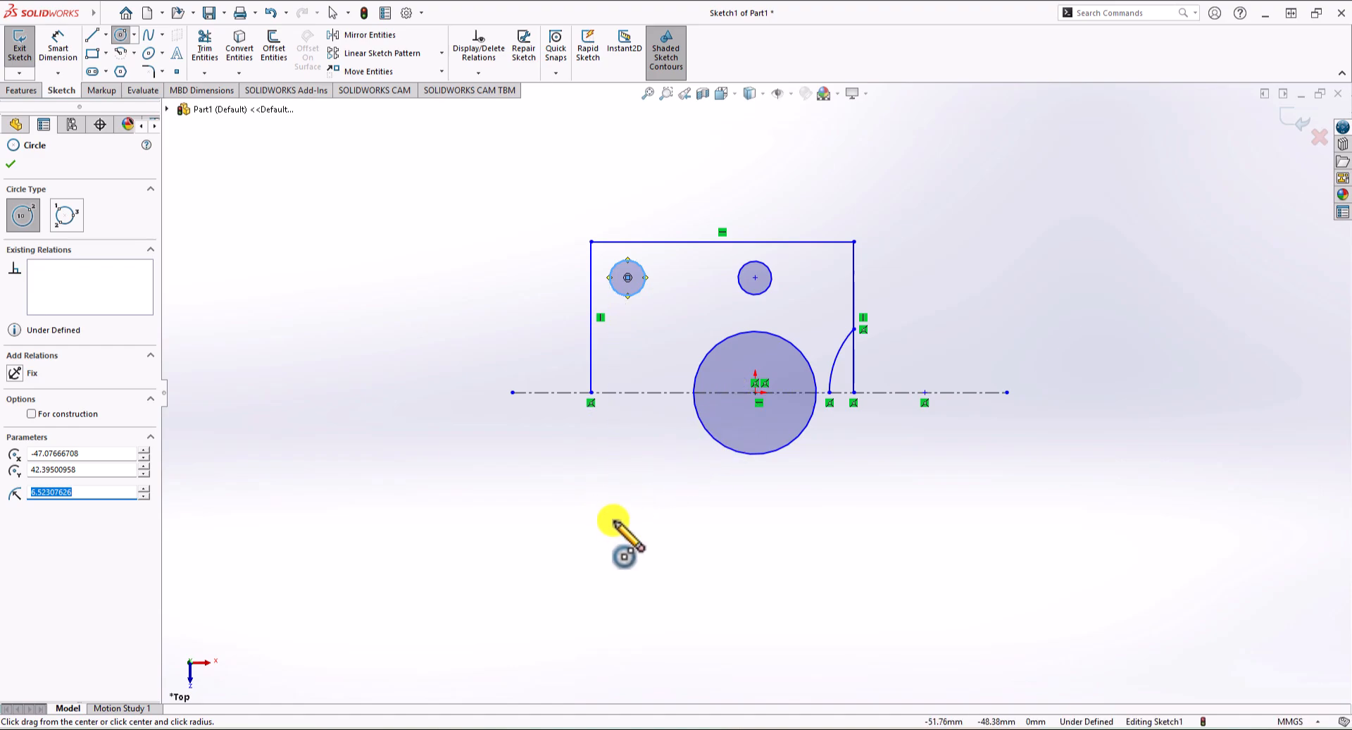
key("Escape")
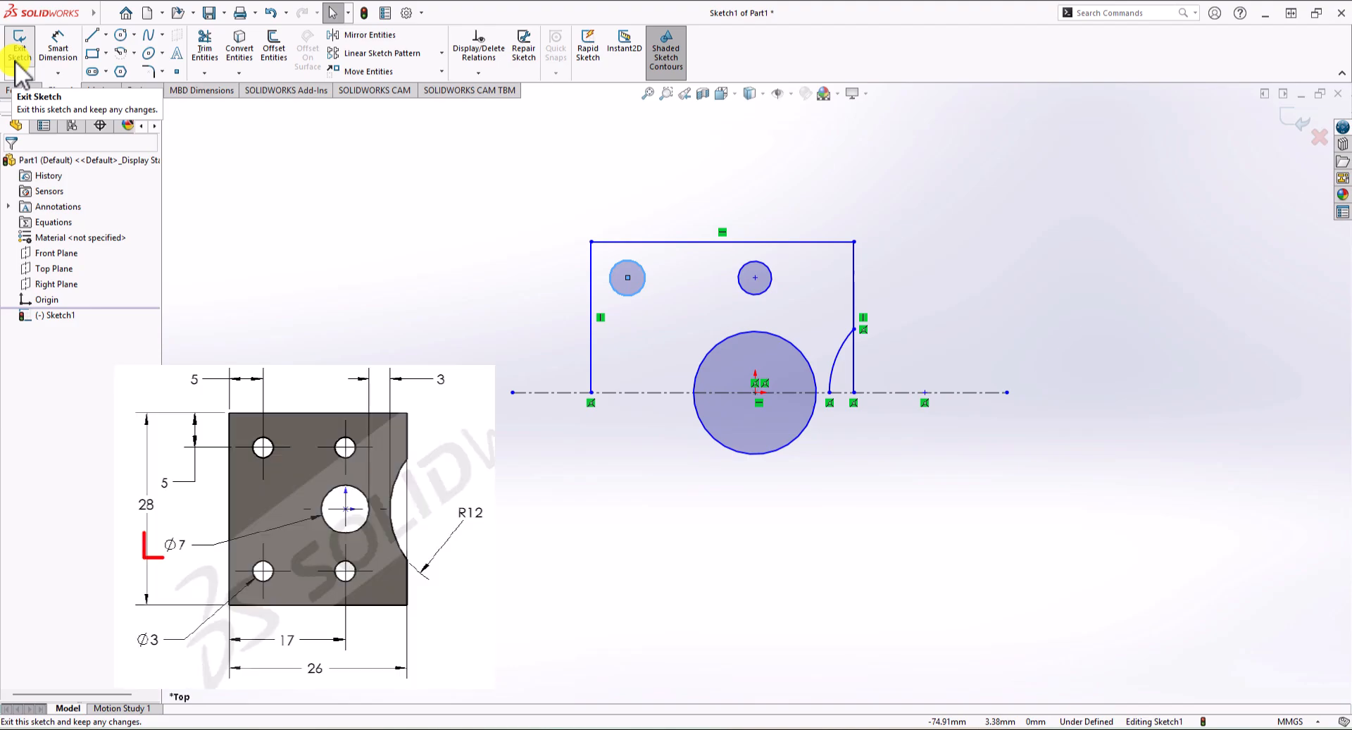
Dimension the circle at the origin with a diameter of 7 mm.
left_click(73, 52)
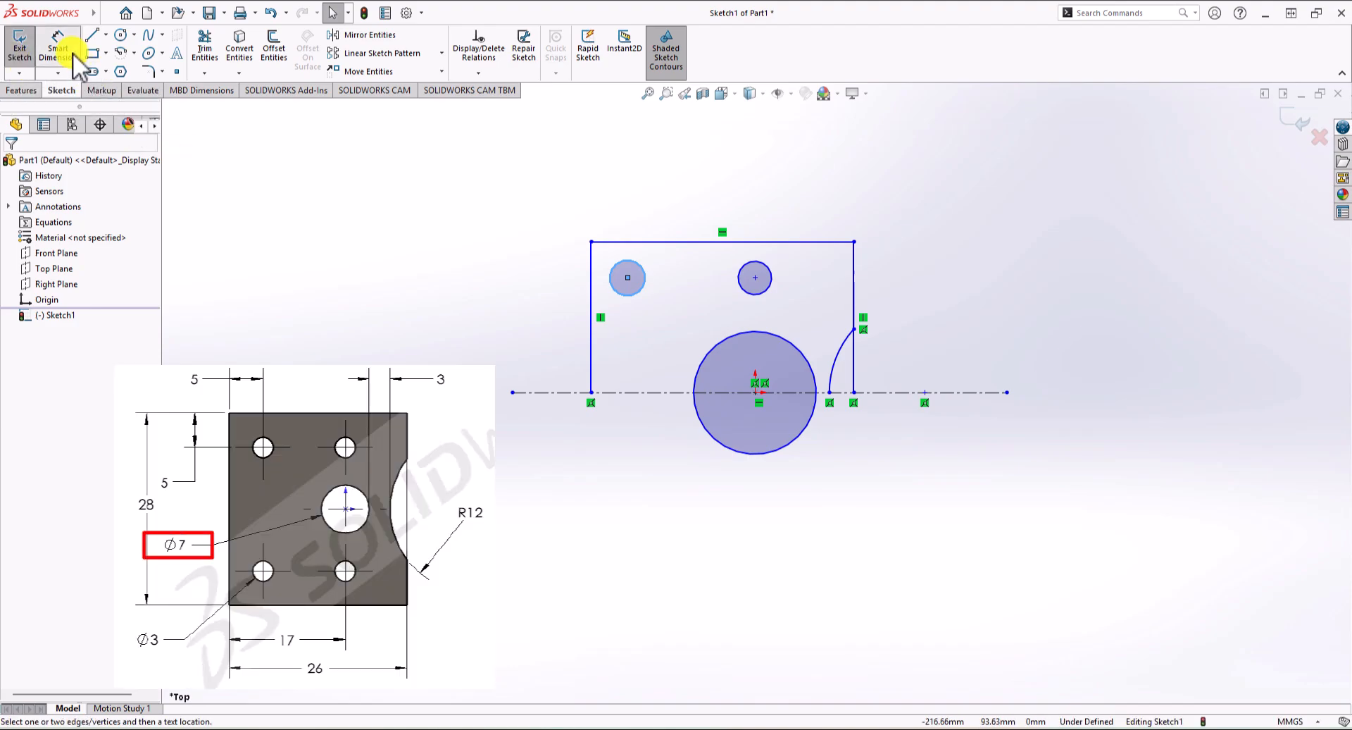
left_click(757, 335)
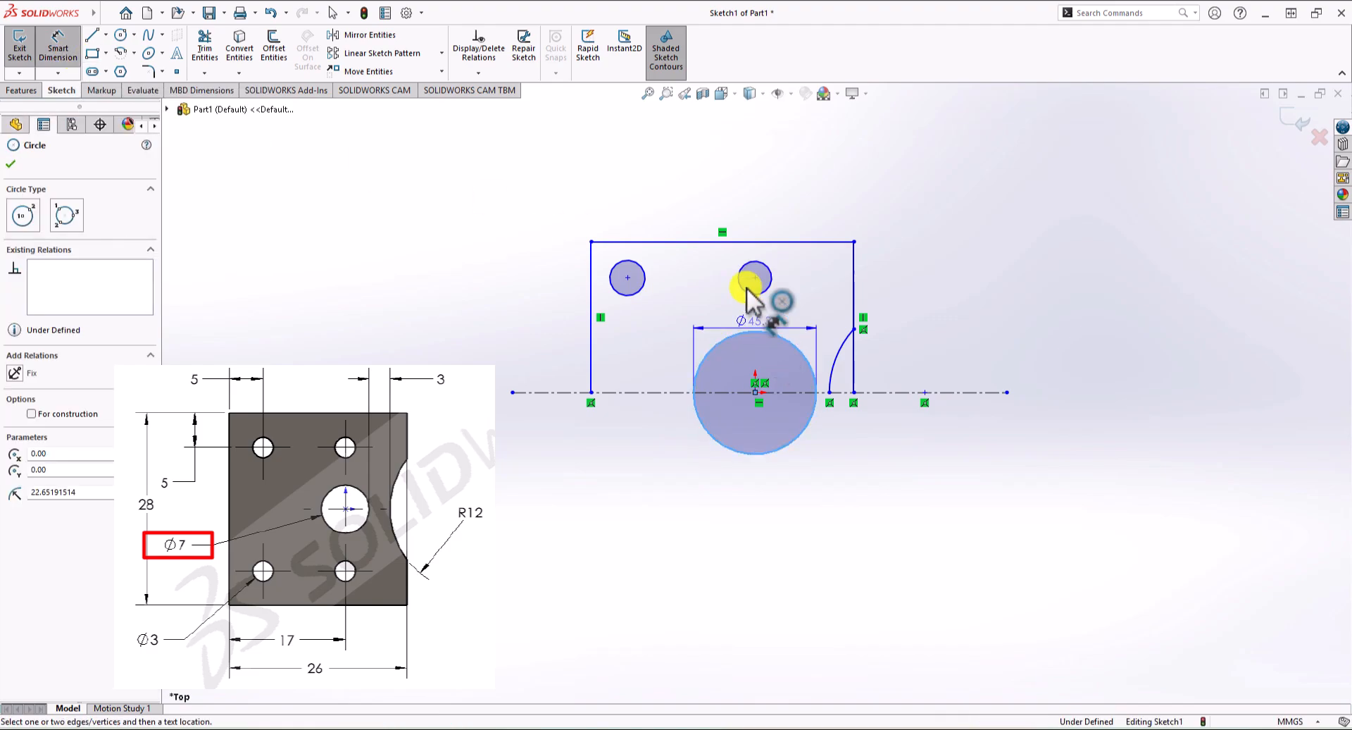
left_click(736, 154)
type("7")
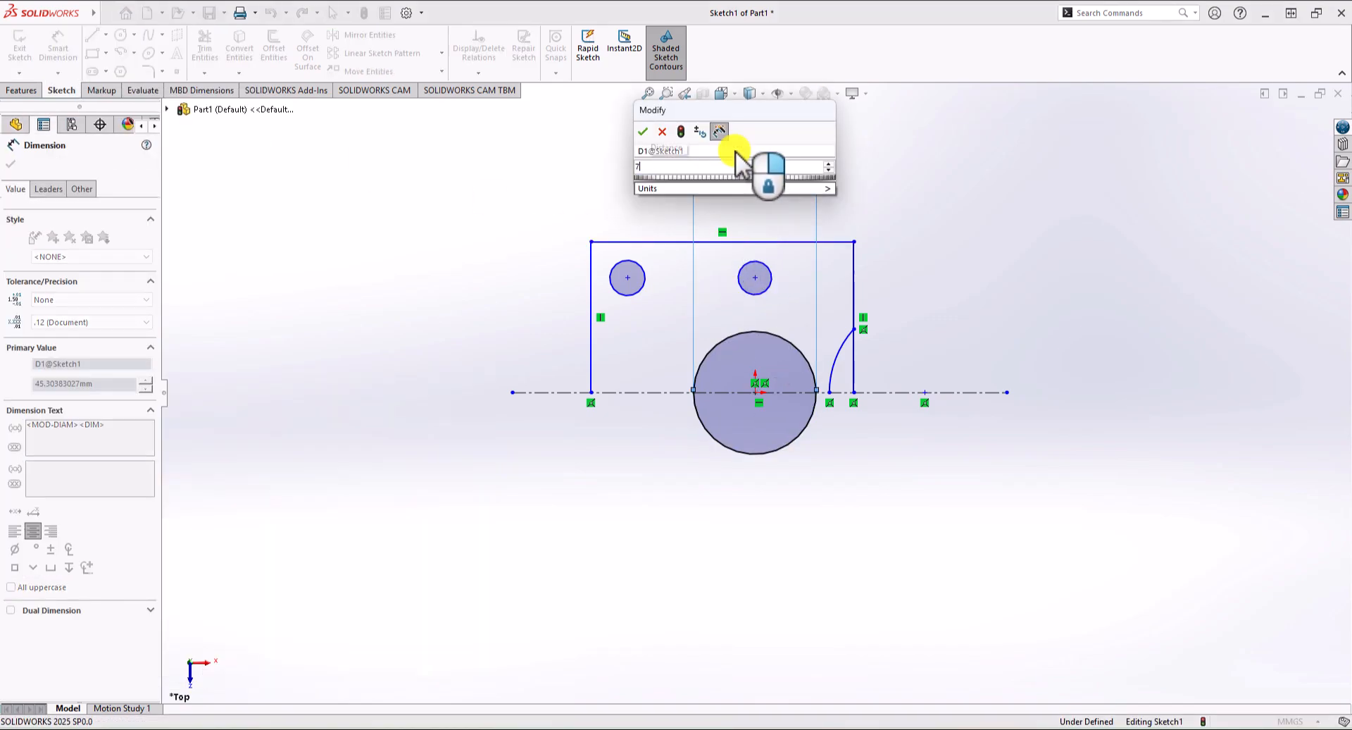
key("Return")
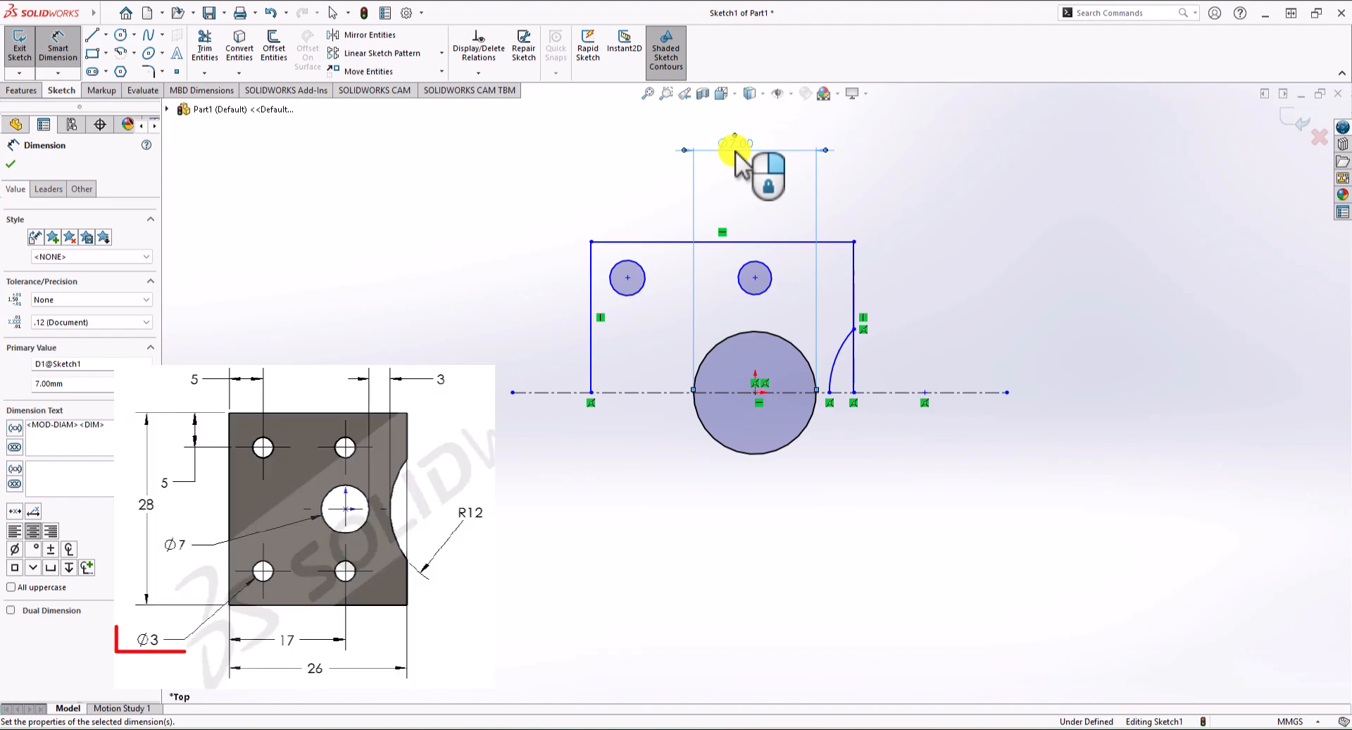
Dimension both small upper circles with a diameter of 3 mm each.
left_click(757, 272)
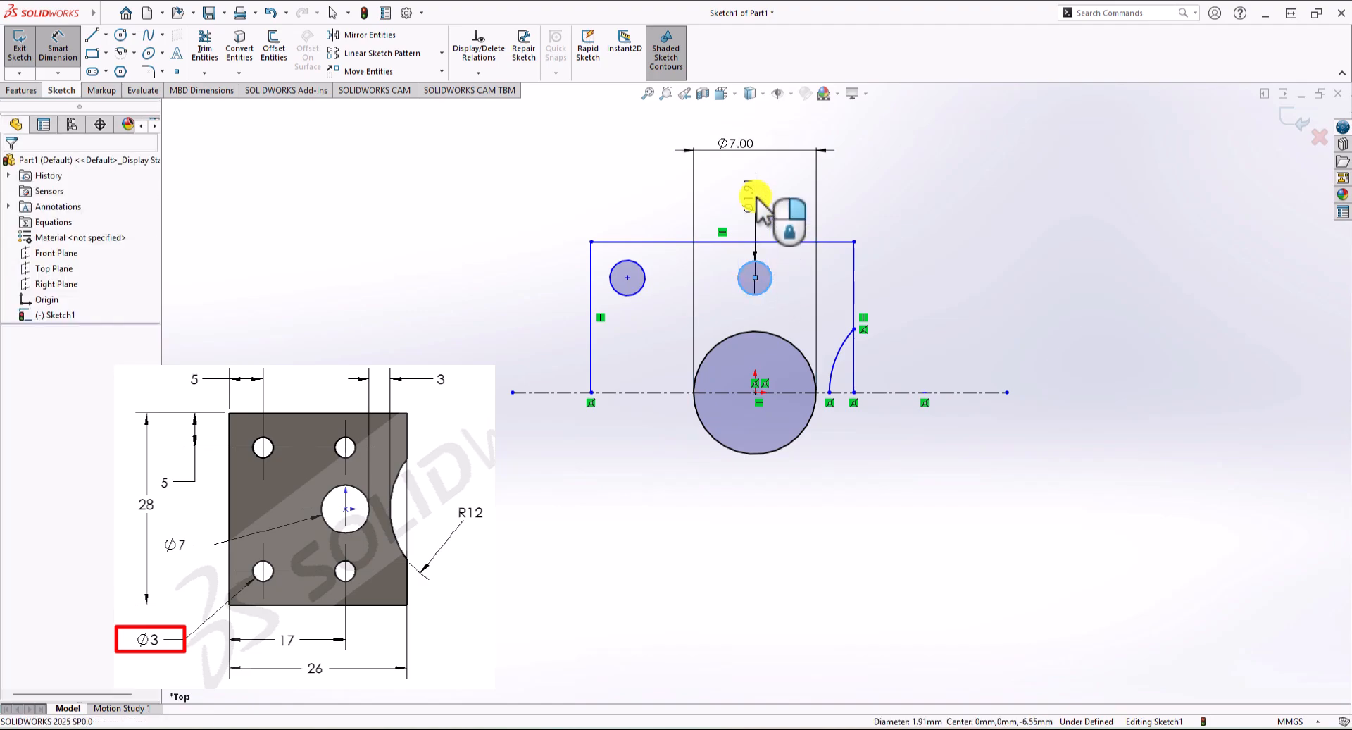
left_click(756, 199)
type("3")
key("Return")
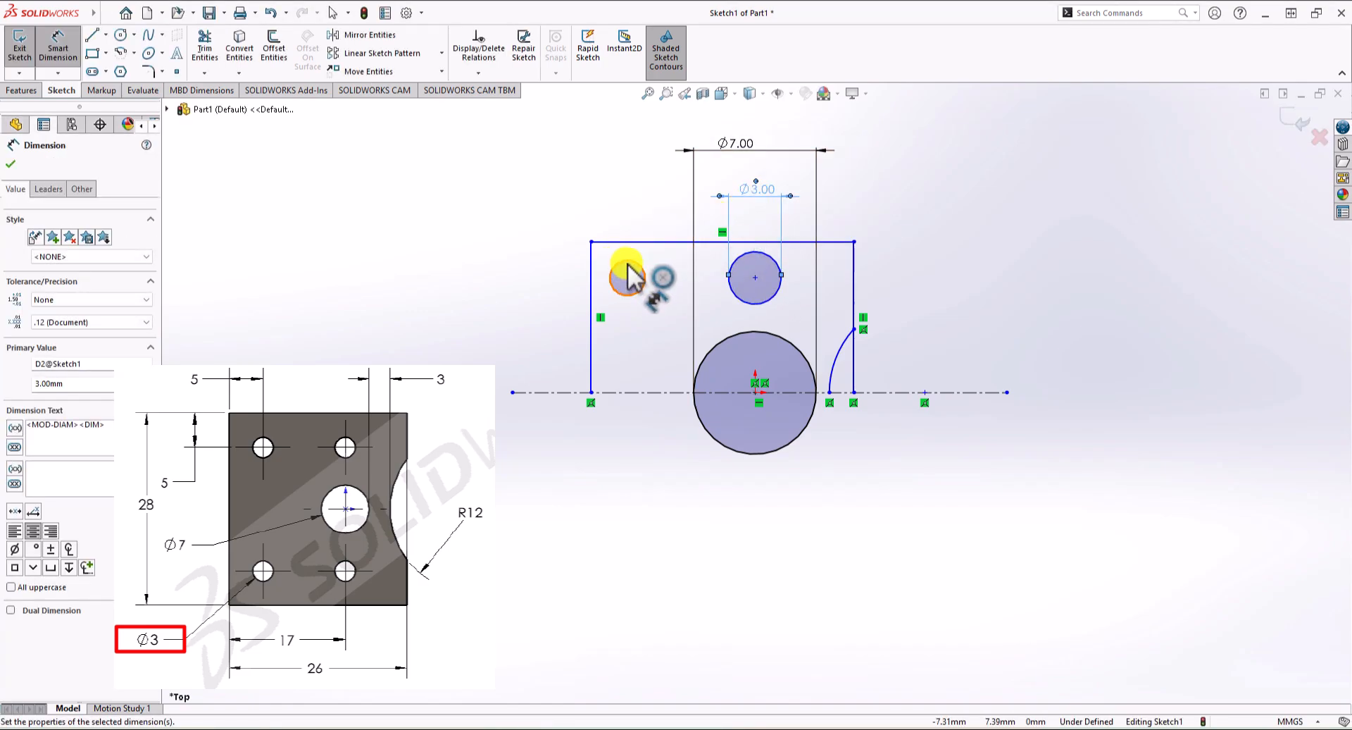
left_click(627, 276)
left_click(631, 202)
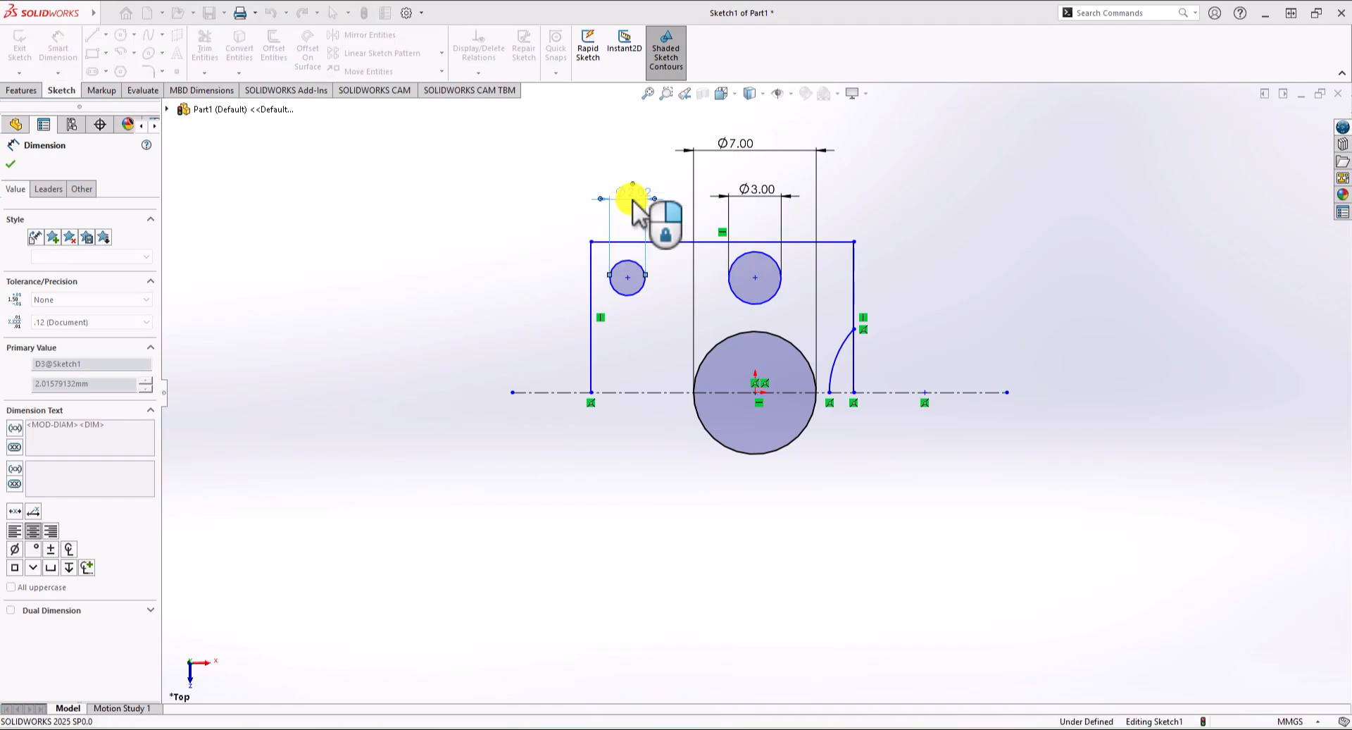
type("3")
key("Return")
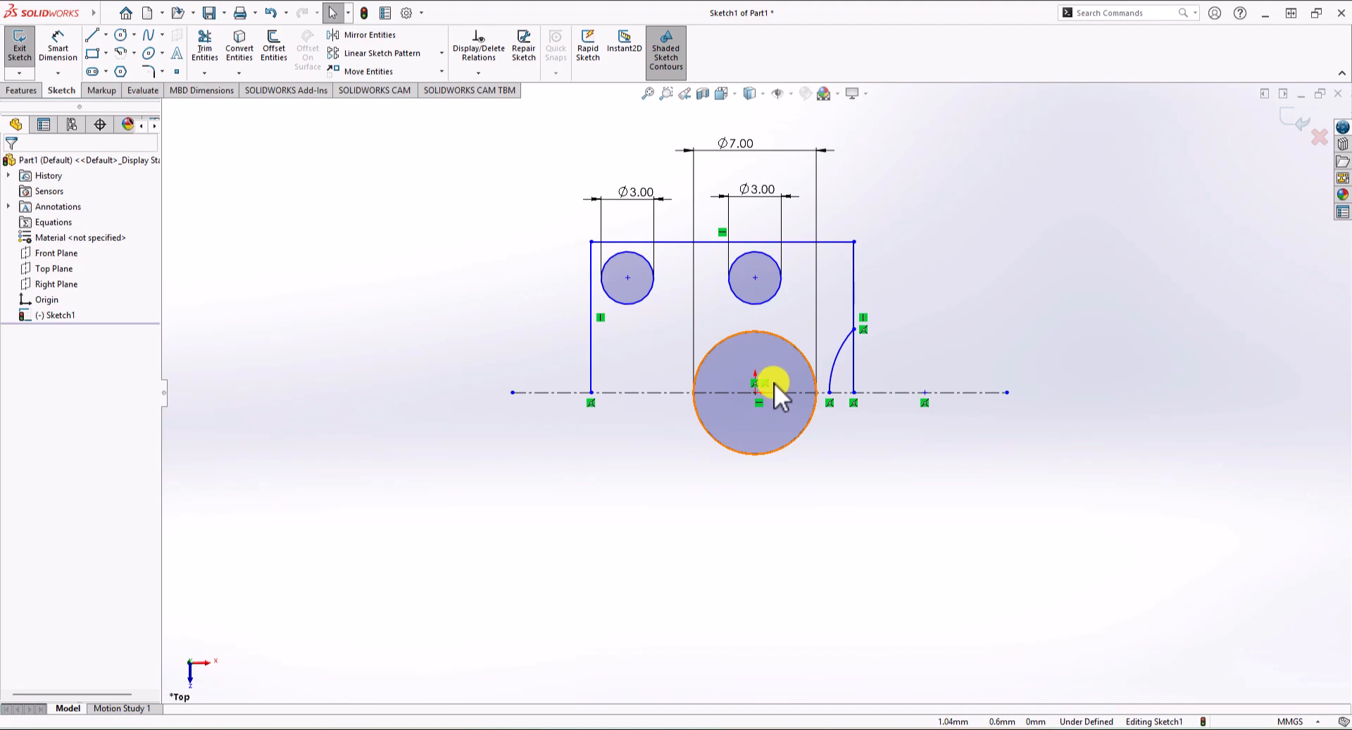
Add a Vertical relation between the centre of the small circle above the origin and the centre of the 7 mm circle.
left_click(755, 277)
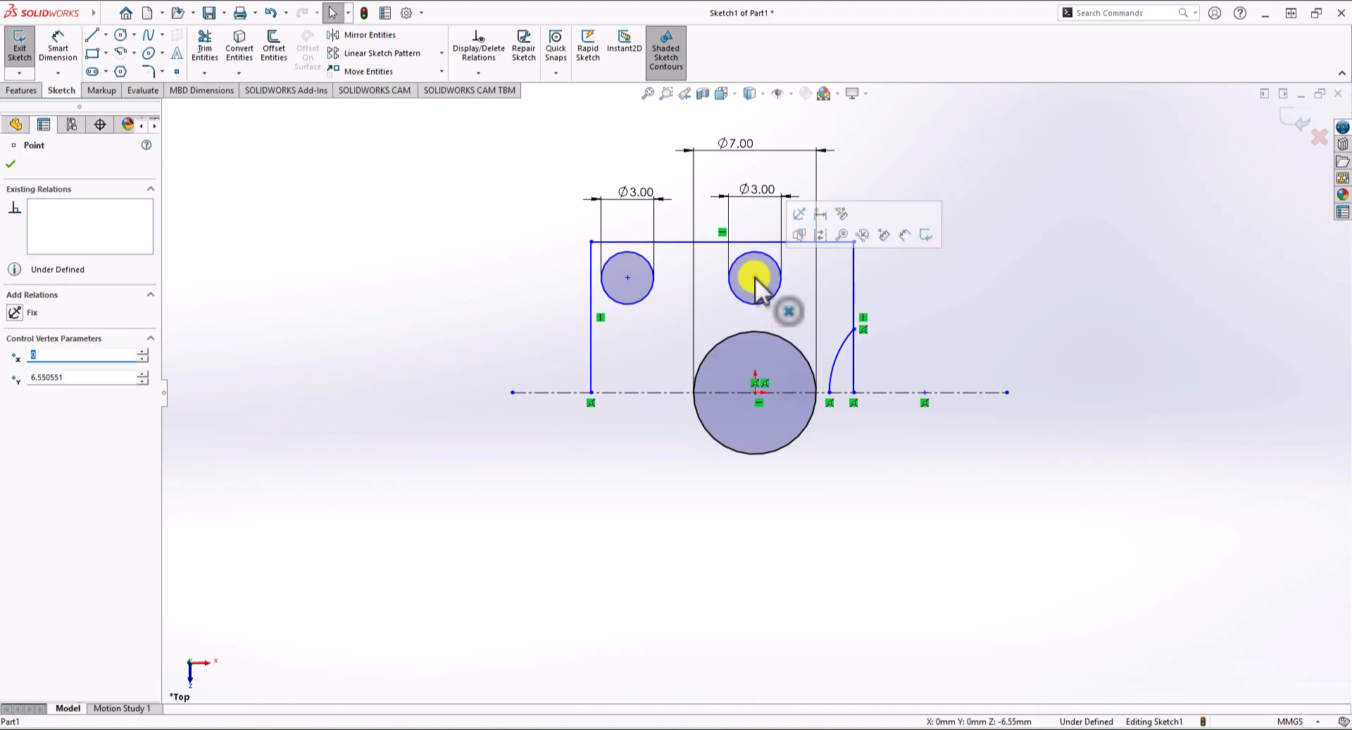
left_click(755, 393)
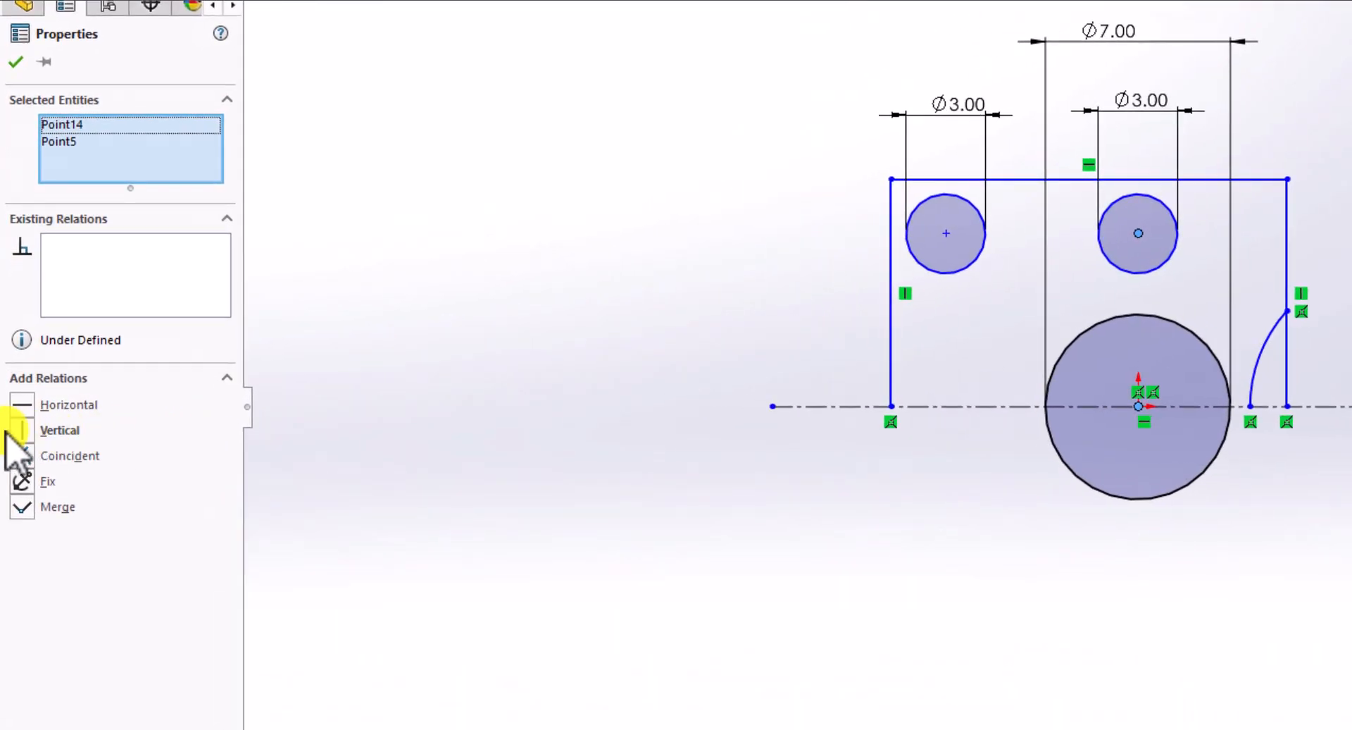
left_click(21, 431)
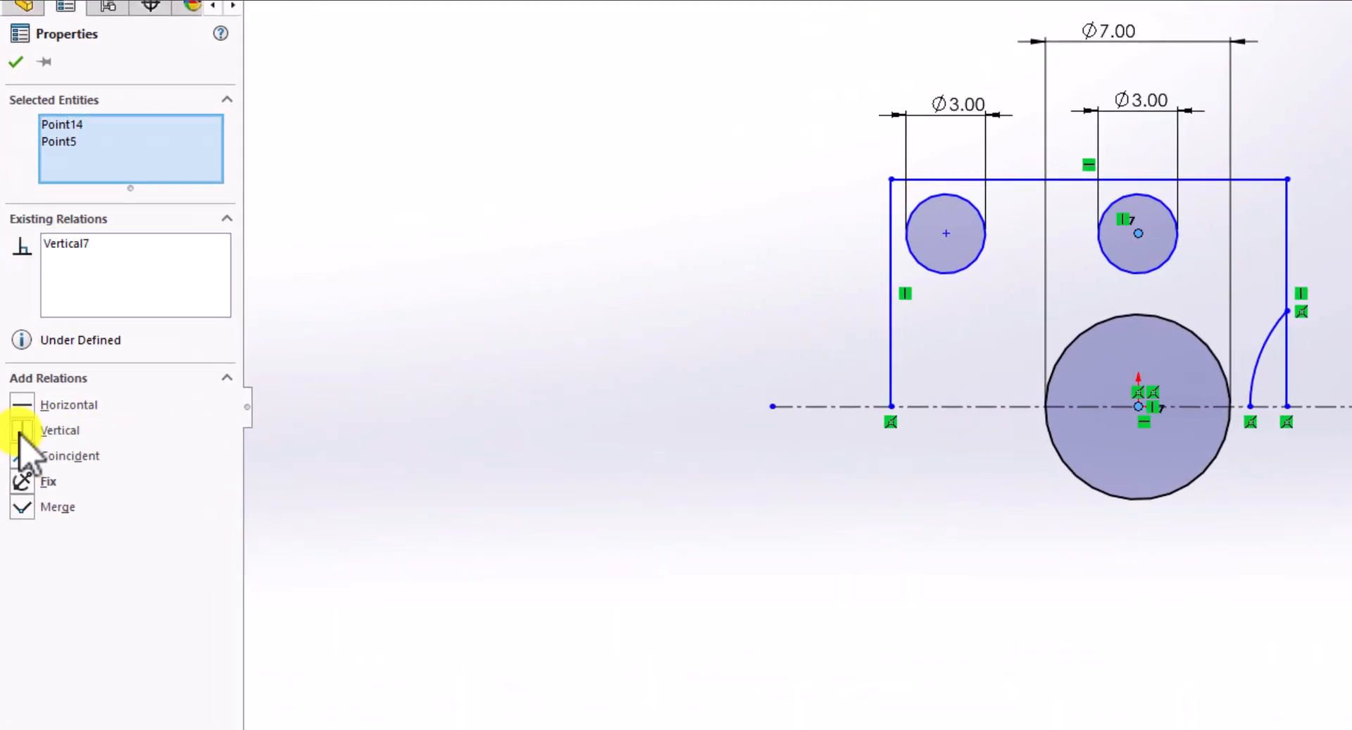
left_click(1234, 564)
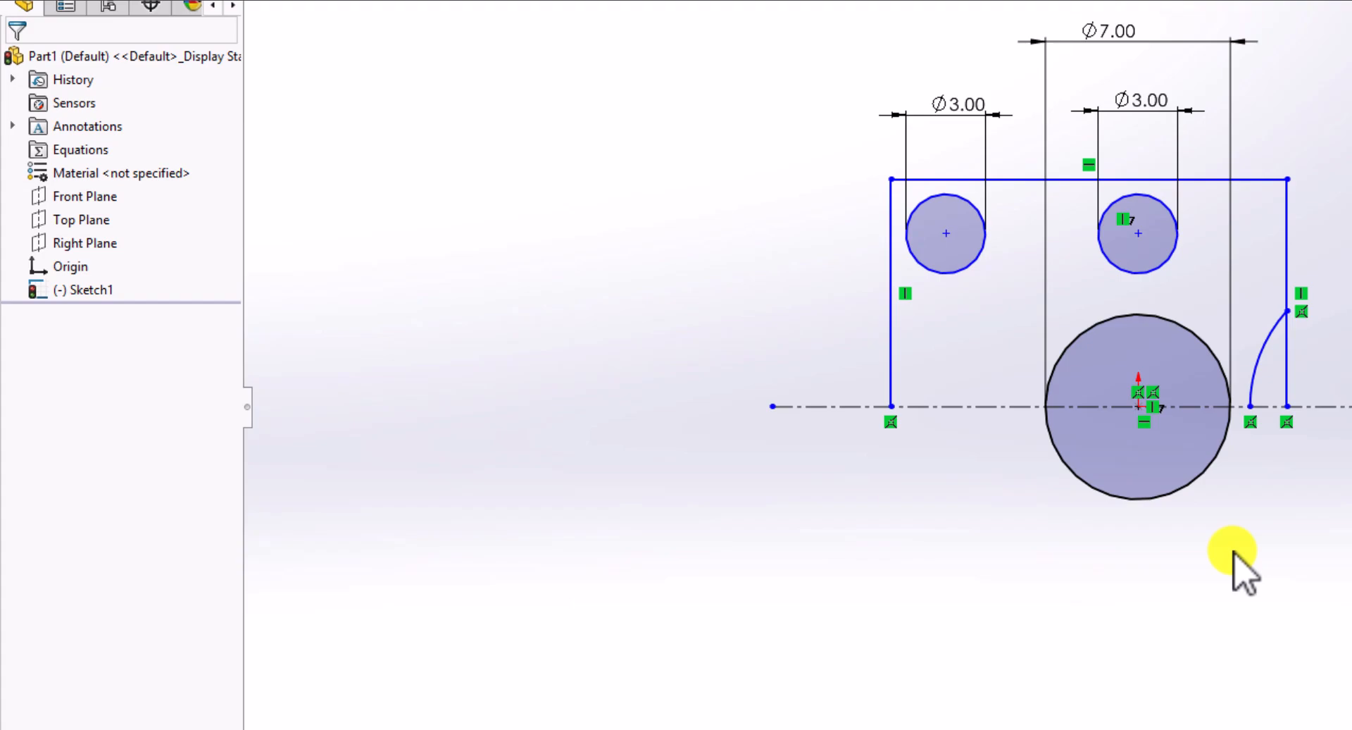
Add a Horizontal relation between the centres of the two small upper circles.
left_click(1136, 239)
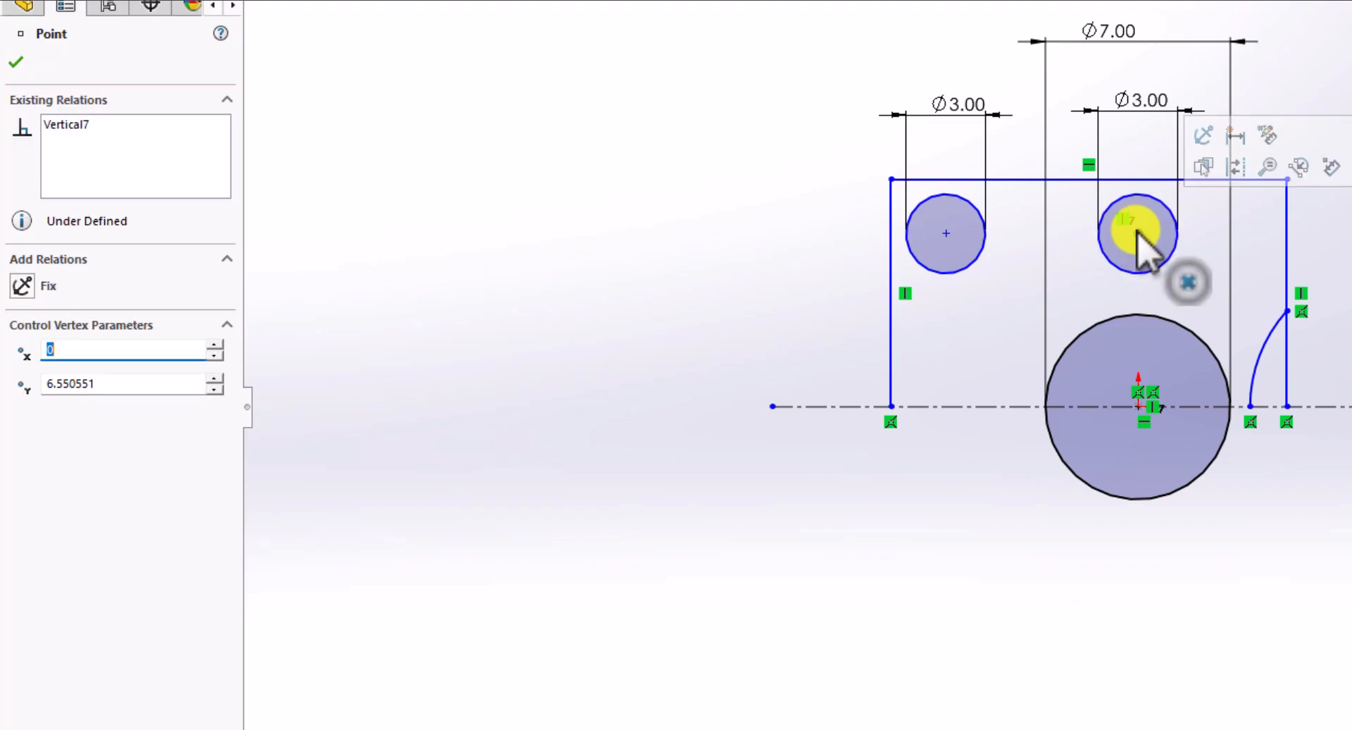
left_click(948, 234, "ctrl")
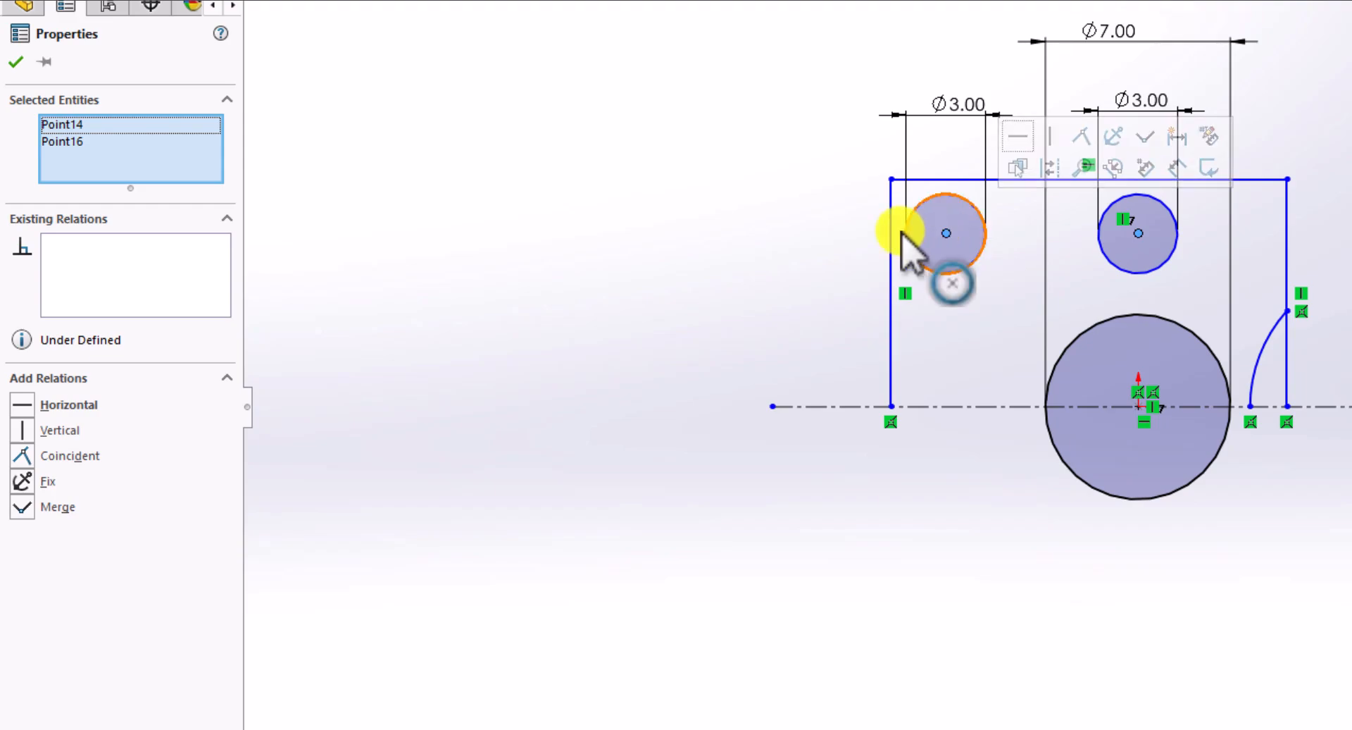
left_click(22, 406)
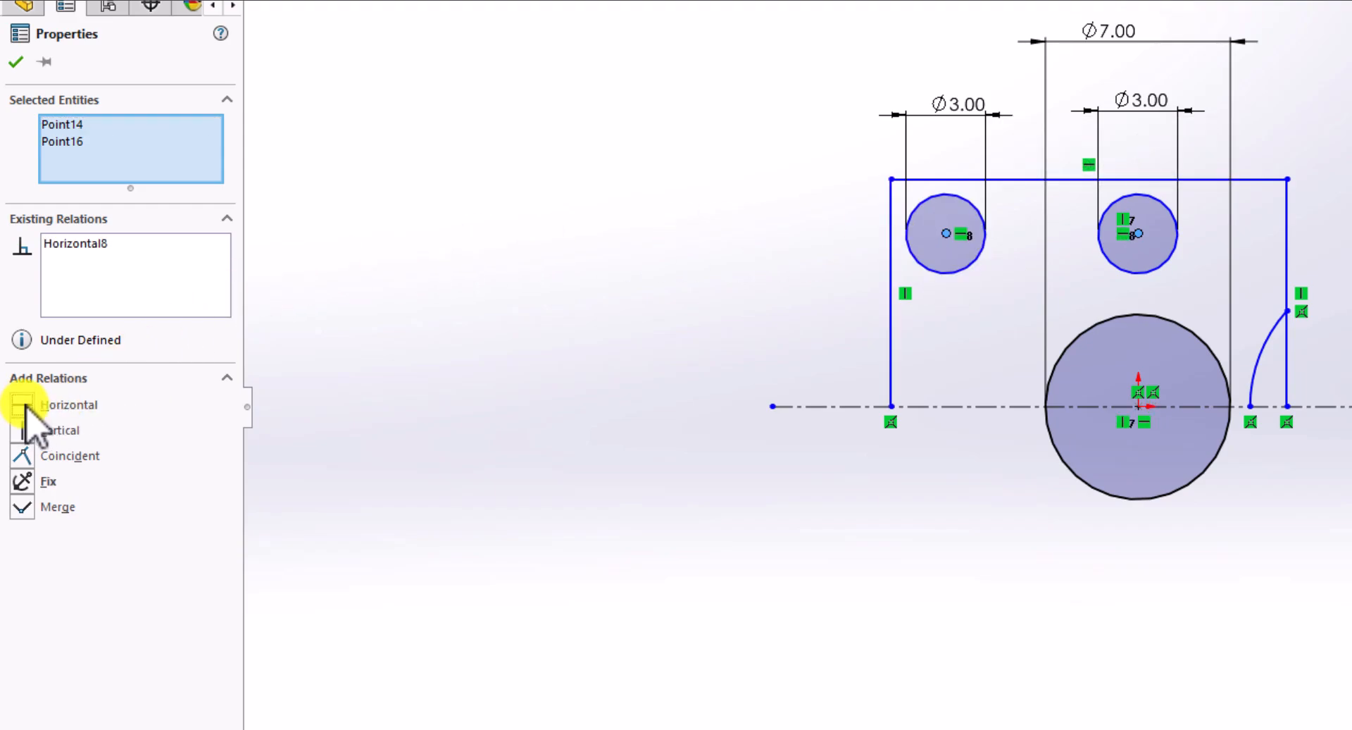
left_click(558, 303)
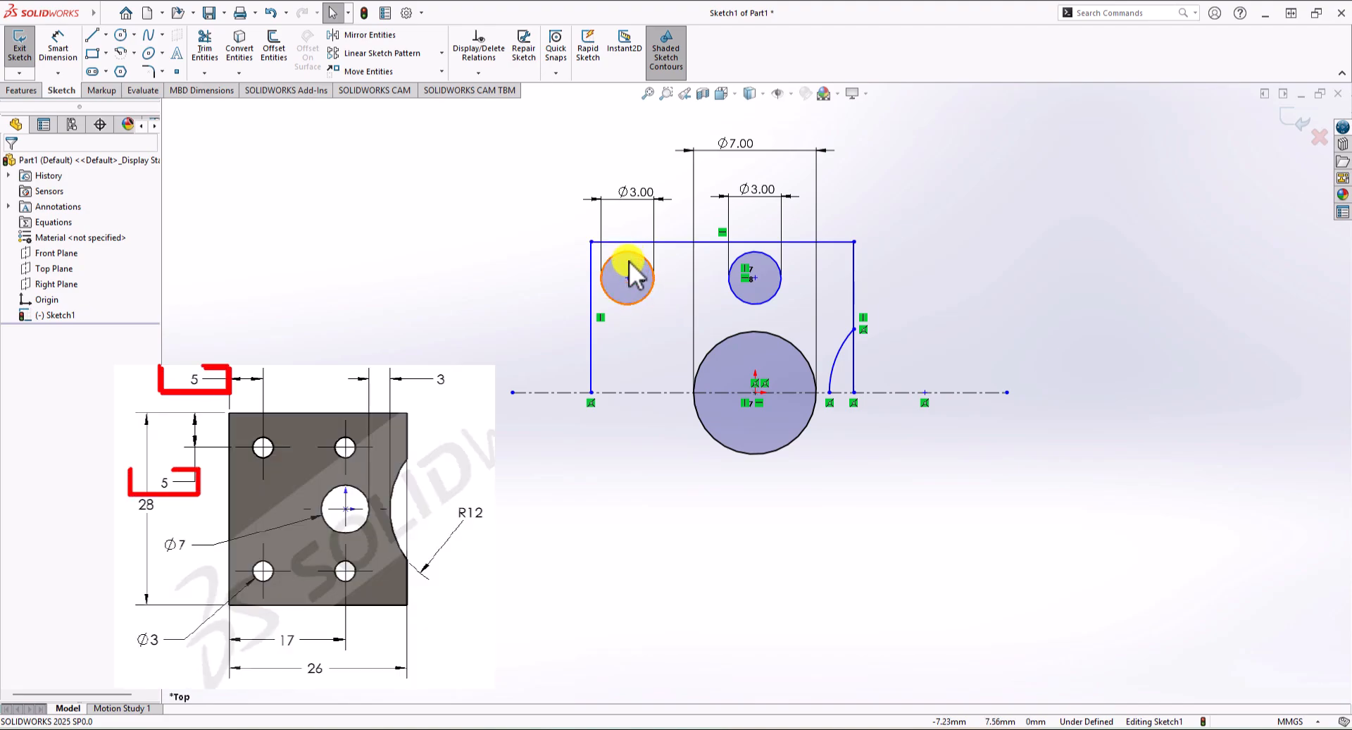
Dimension the vertical distance from the outer small circle's centre to the profile's upper line as 5 mm.
left_click(46, 50)
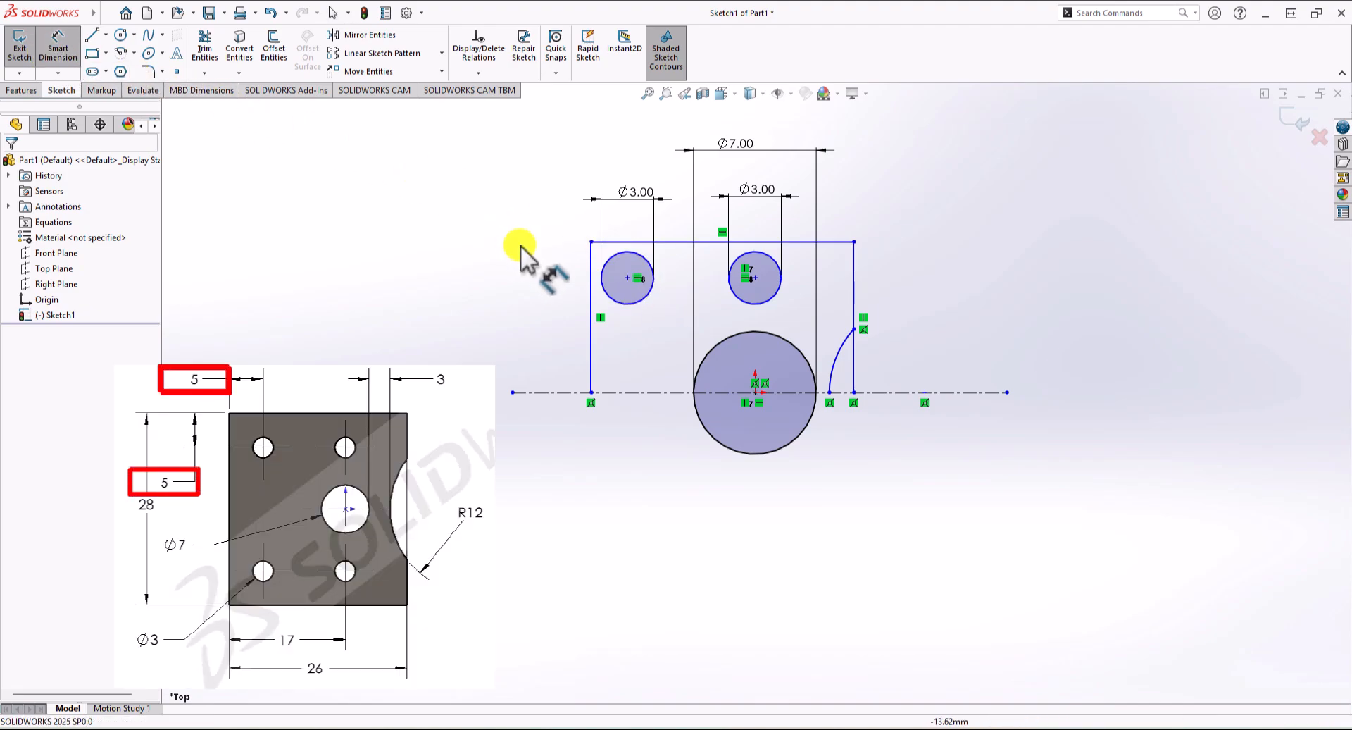
left_click(627, 277)
left_click(623, 242)
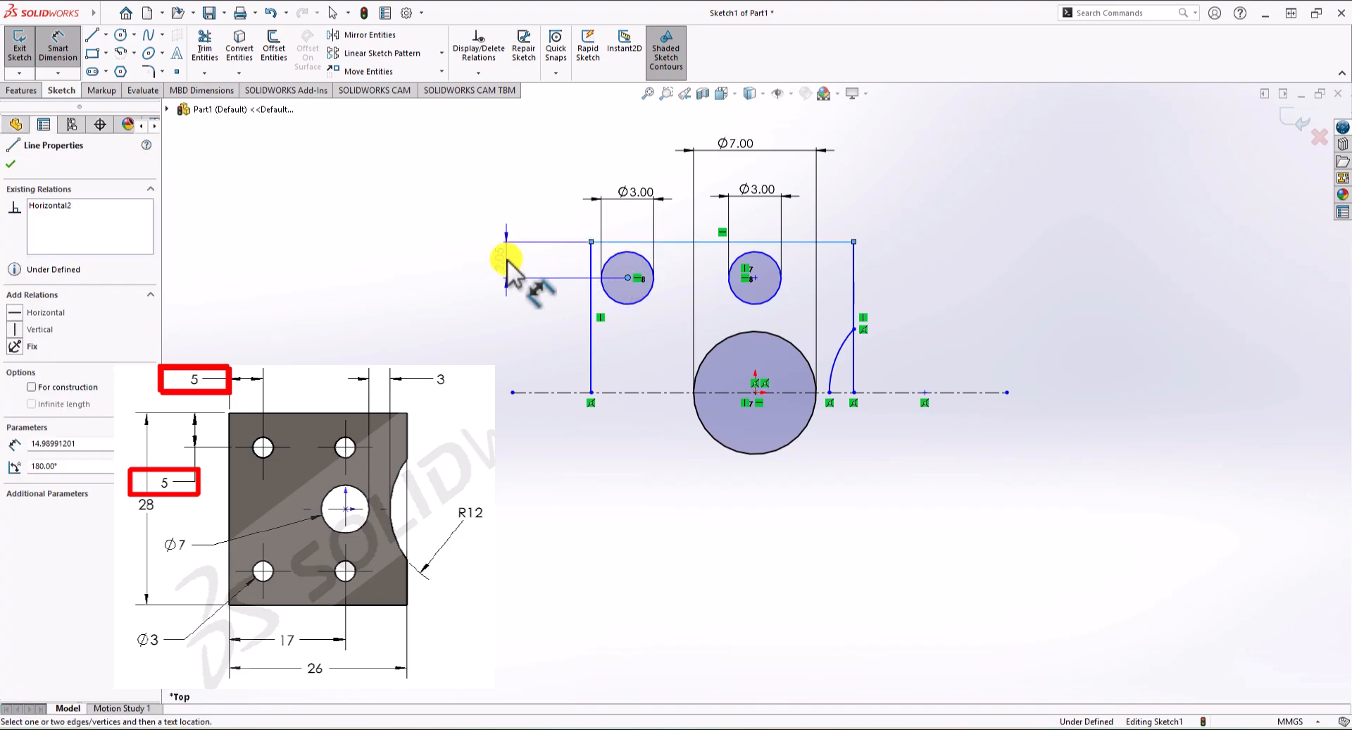
left_click(502, 262)
type("5")
key("Return")
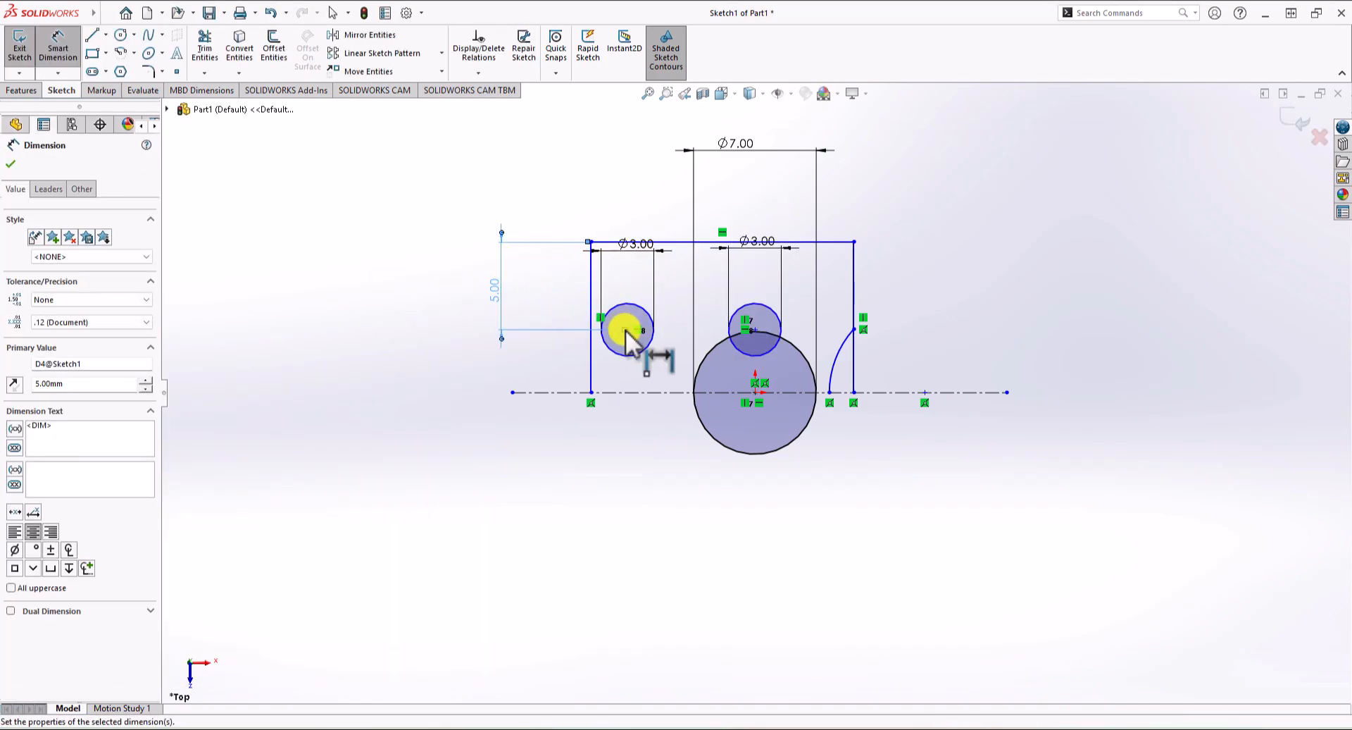
Dimension the horizontal distance from the outer small circle's centre to the nearby vertical profile line as 5 mm.
left_click(627, 330)
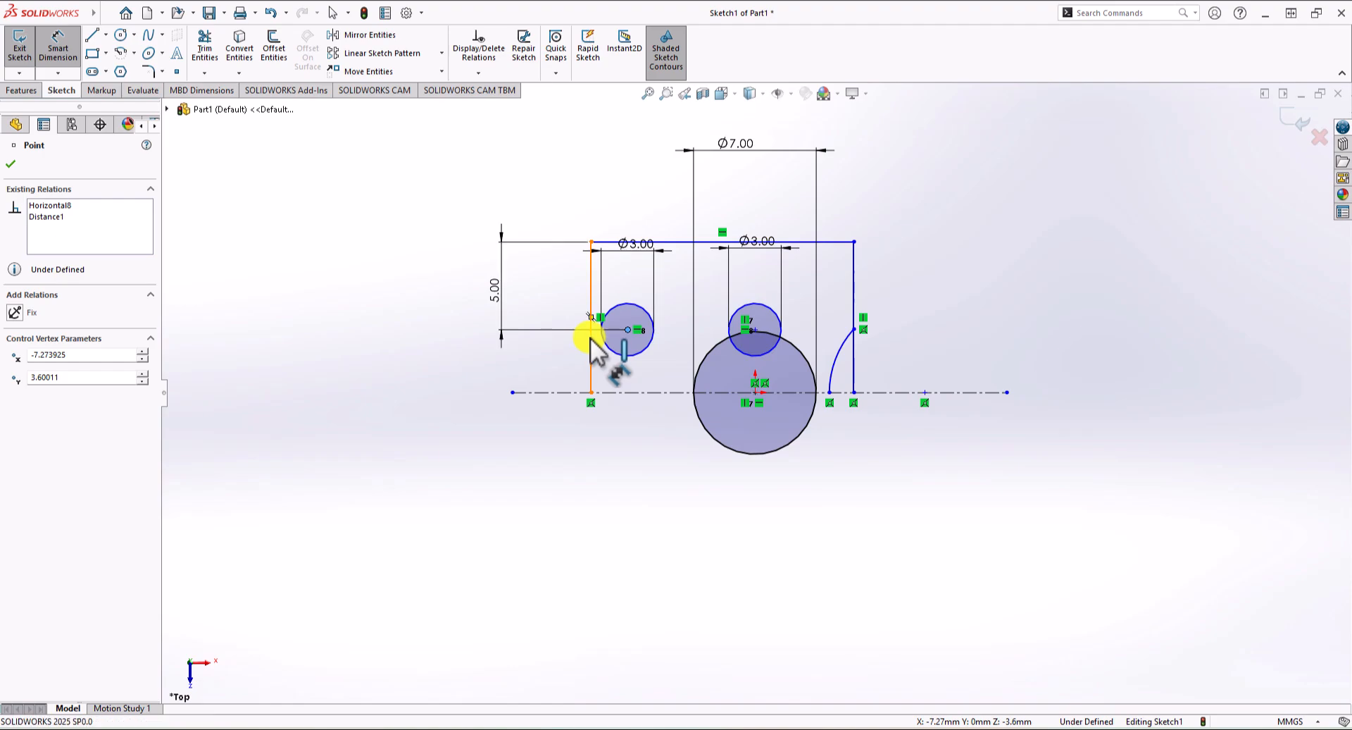
left_click(592, 334)
left_click(610, 162)
type("5")
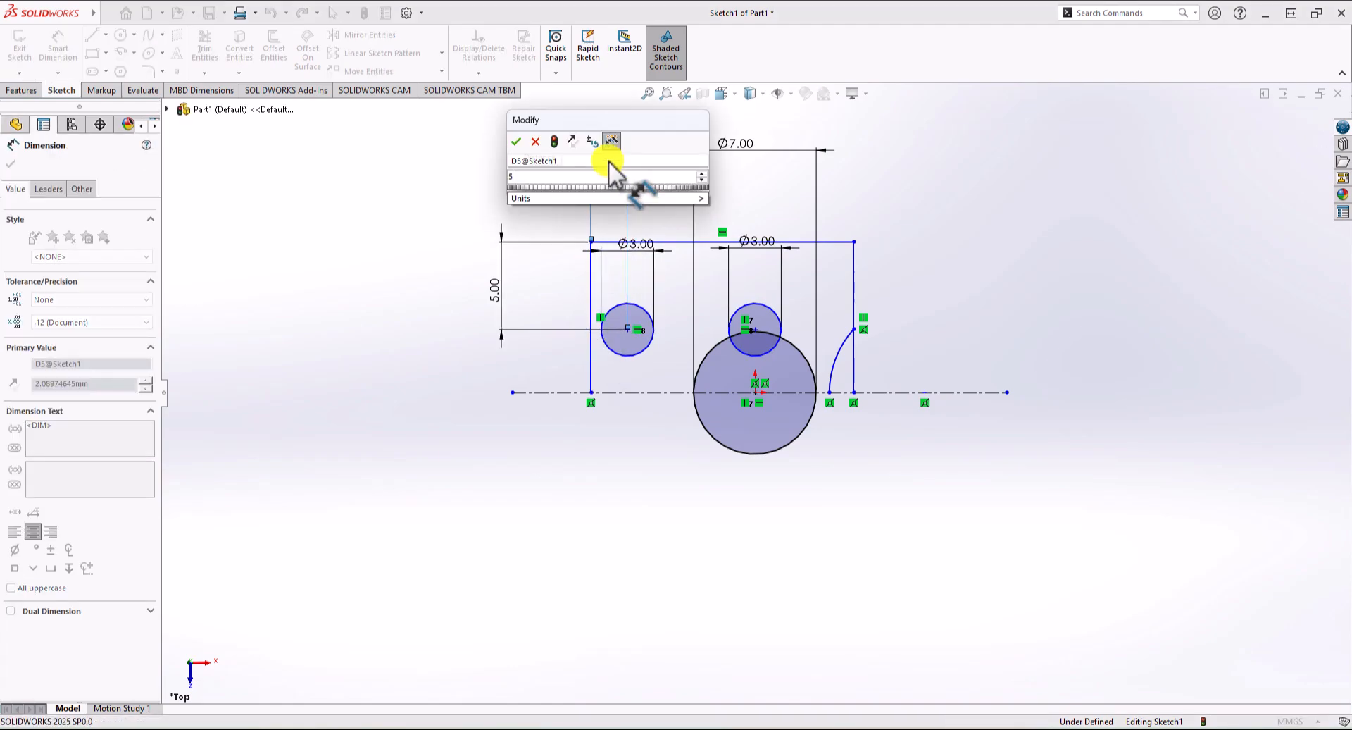
key("Return")
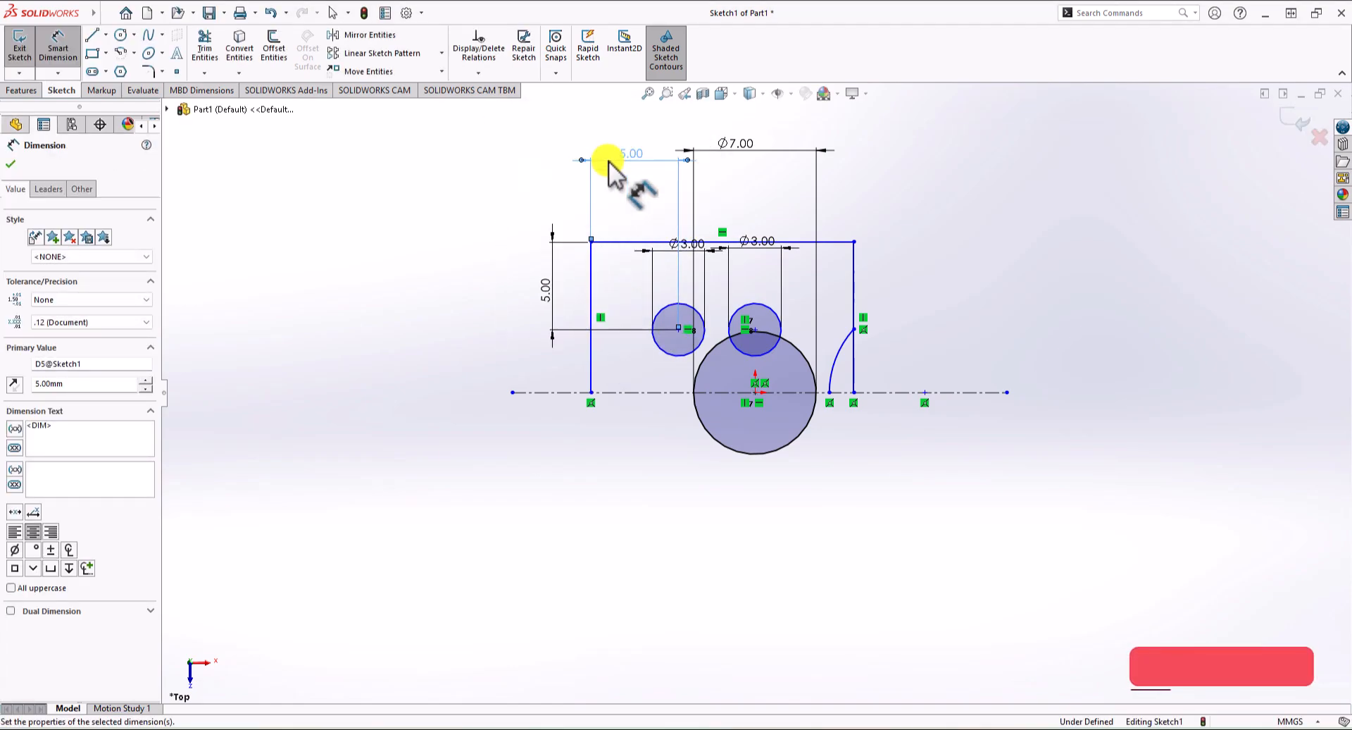
left_click(186, 396)
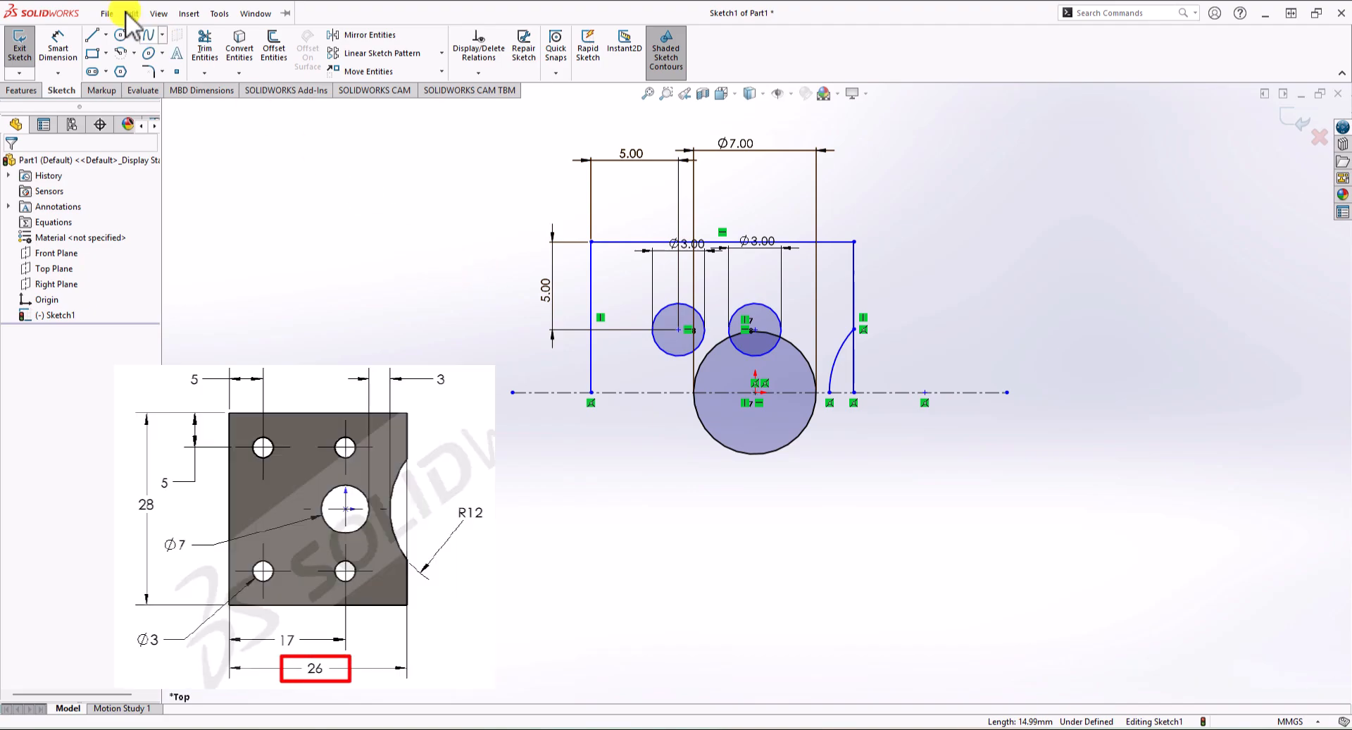
Dimension the length of the profile's upper horizontal line as 26 mm.
left_click(58, 49)
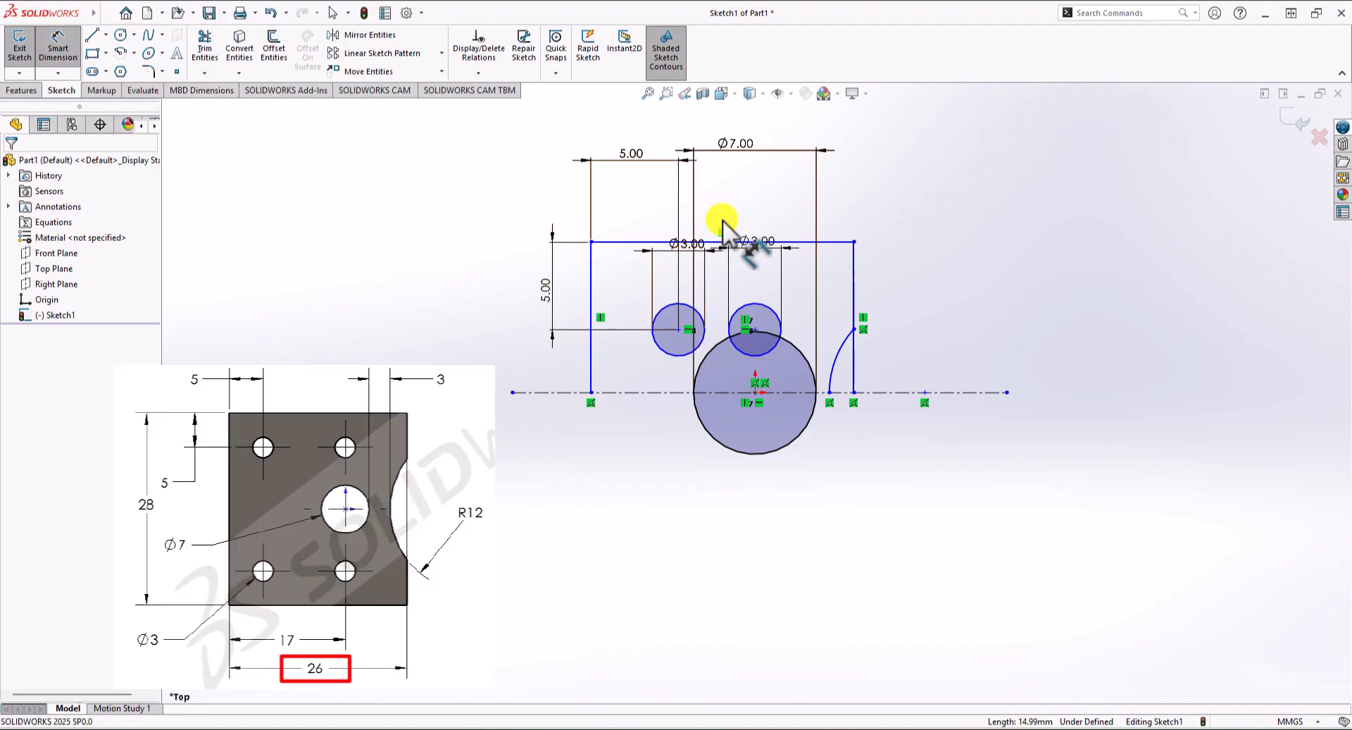
left_click(724, 241)
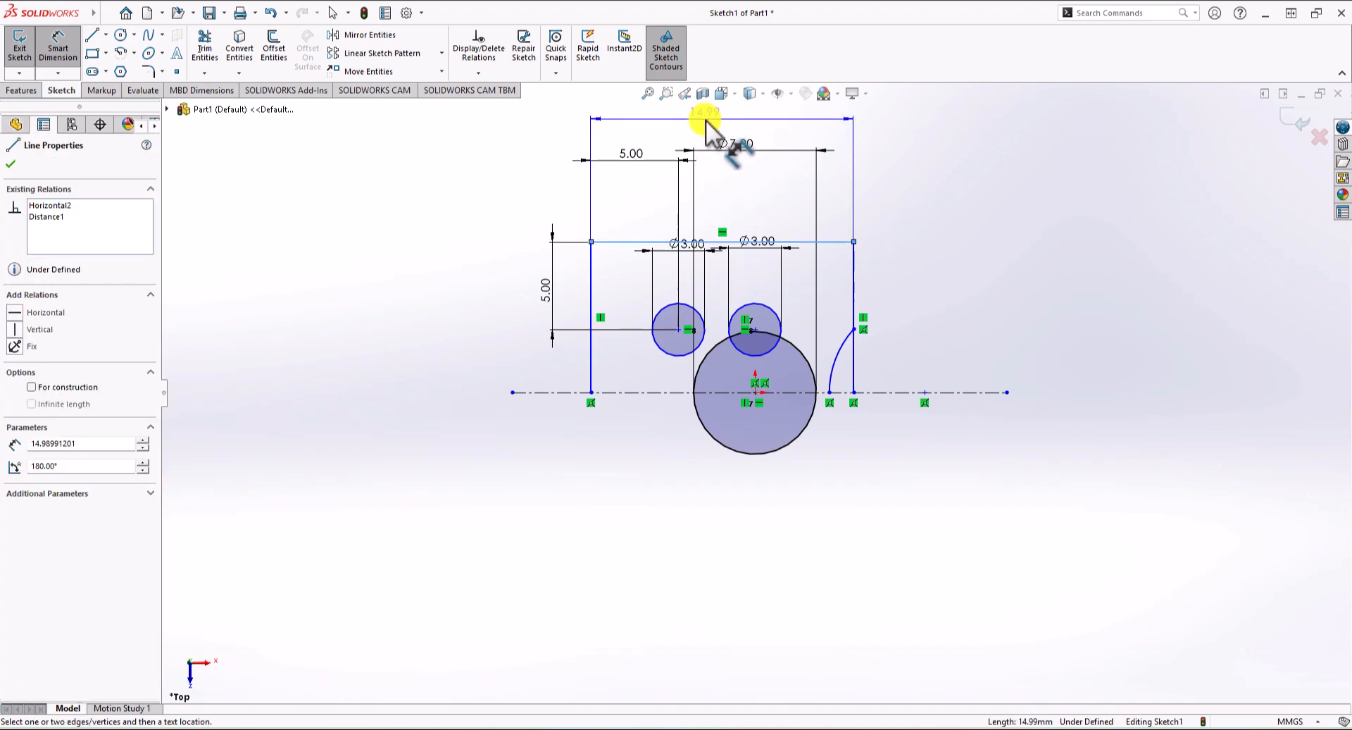
left_click(707, 121)
type("26")
key("Return")
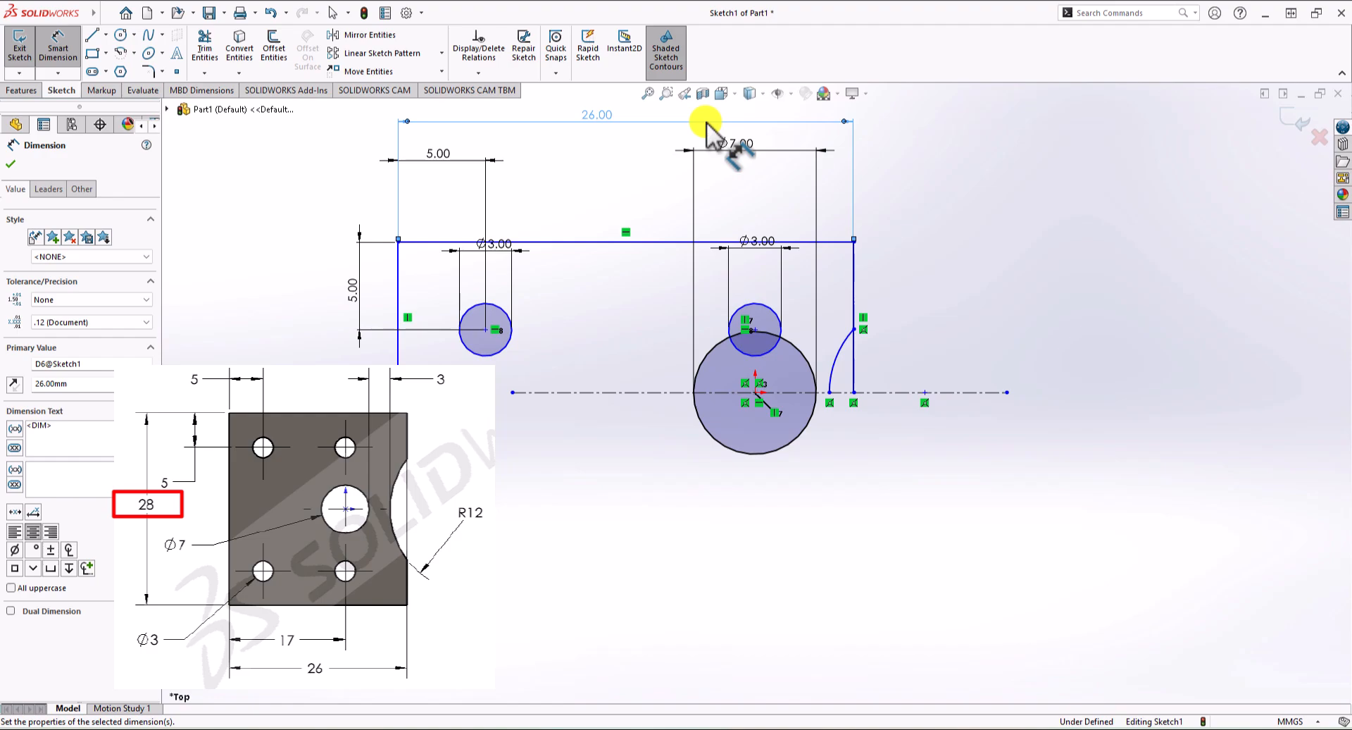
Dimension the distance from the profile's upper line to the centerline as 28/2 mm.
left_click(833, 244)
left_click(905, 392)
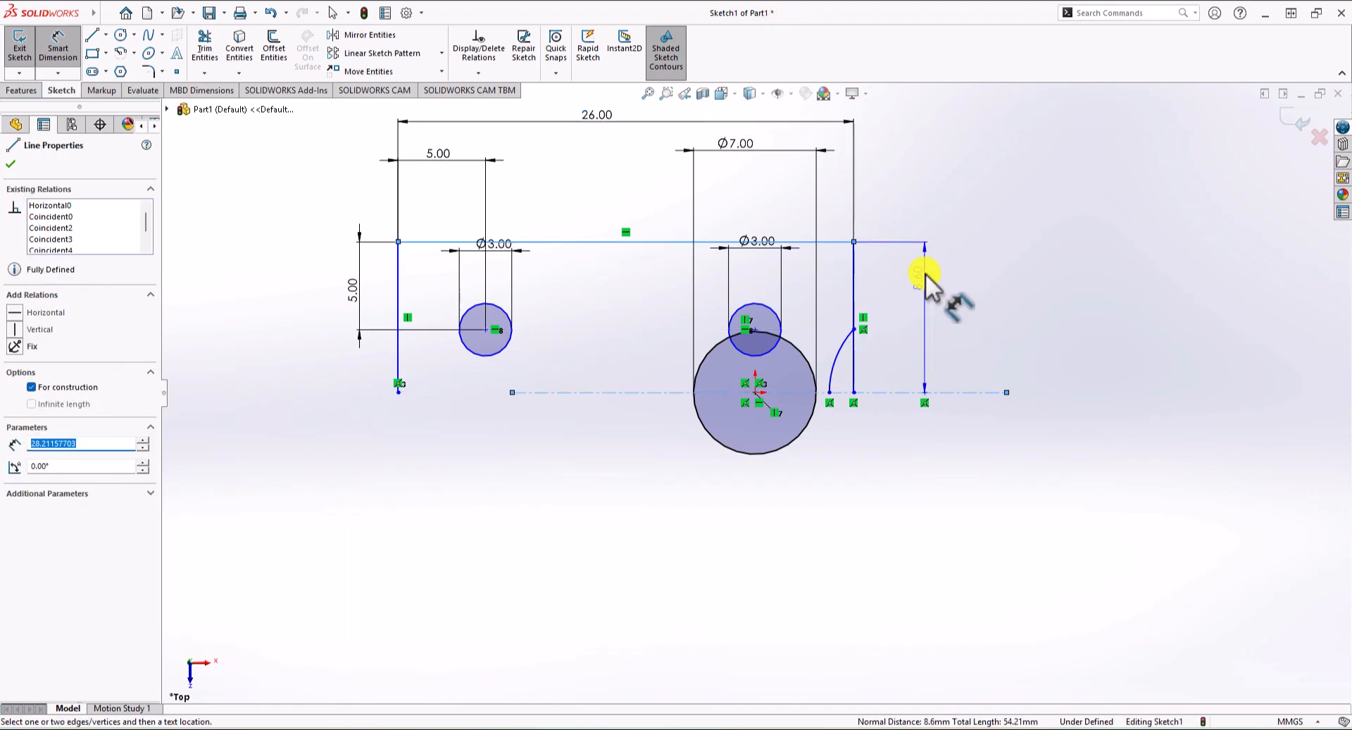
left_click(952, 317)
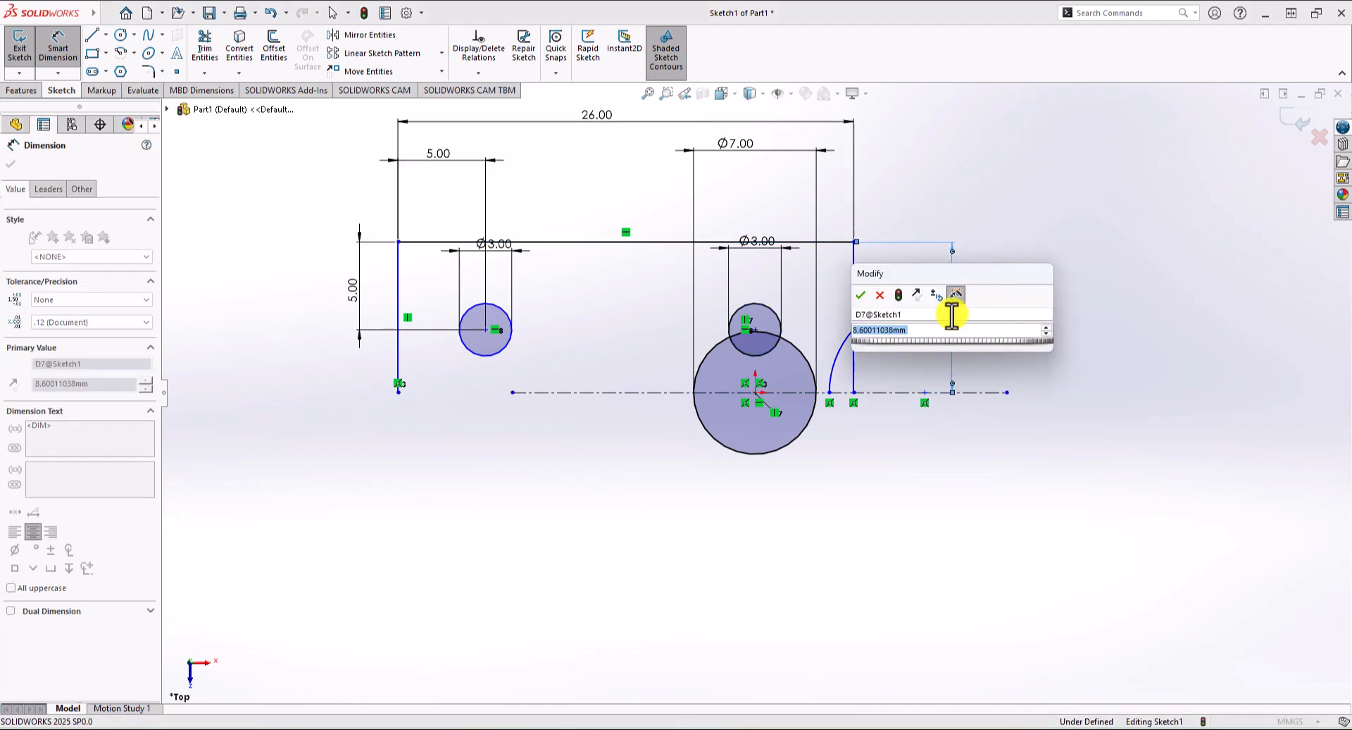
type("28/2")
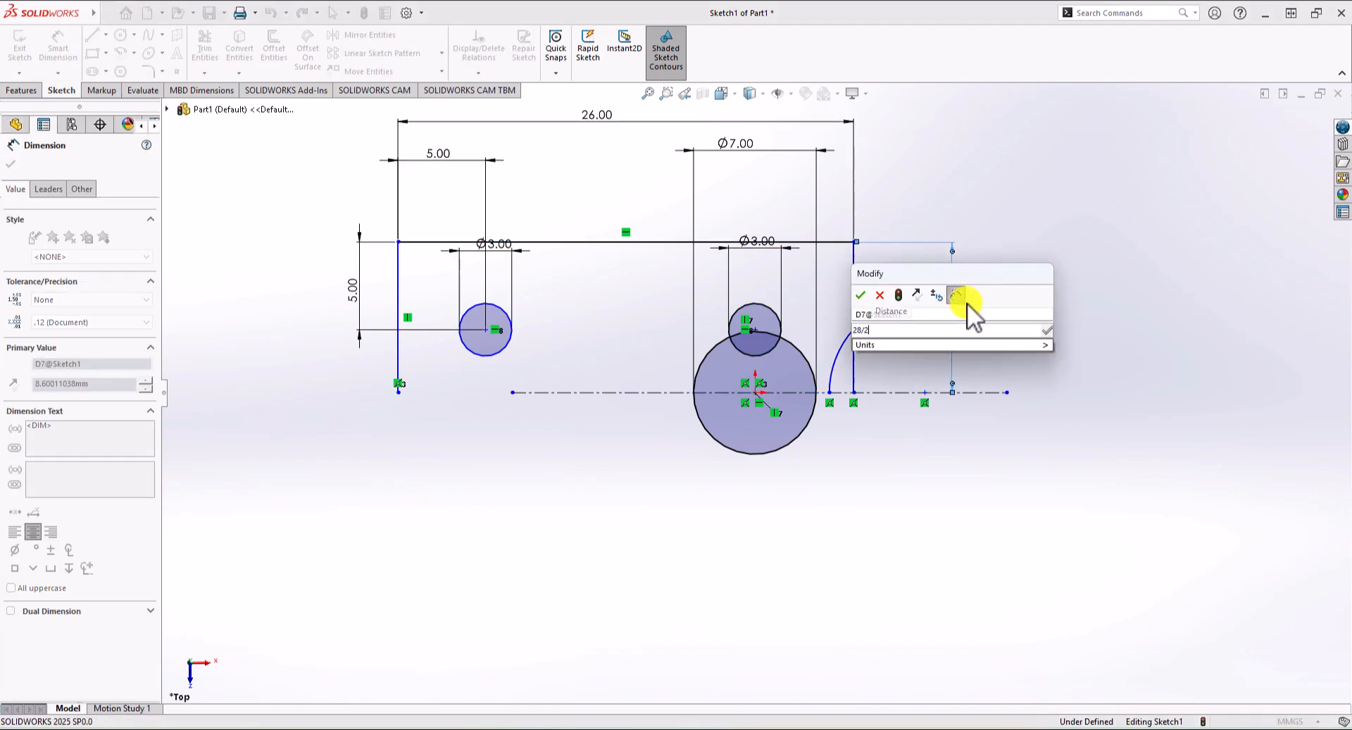
key("Return")
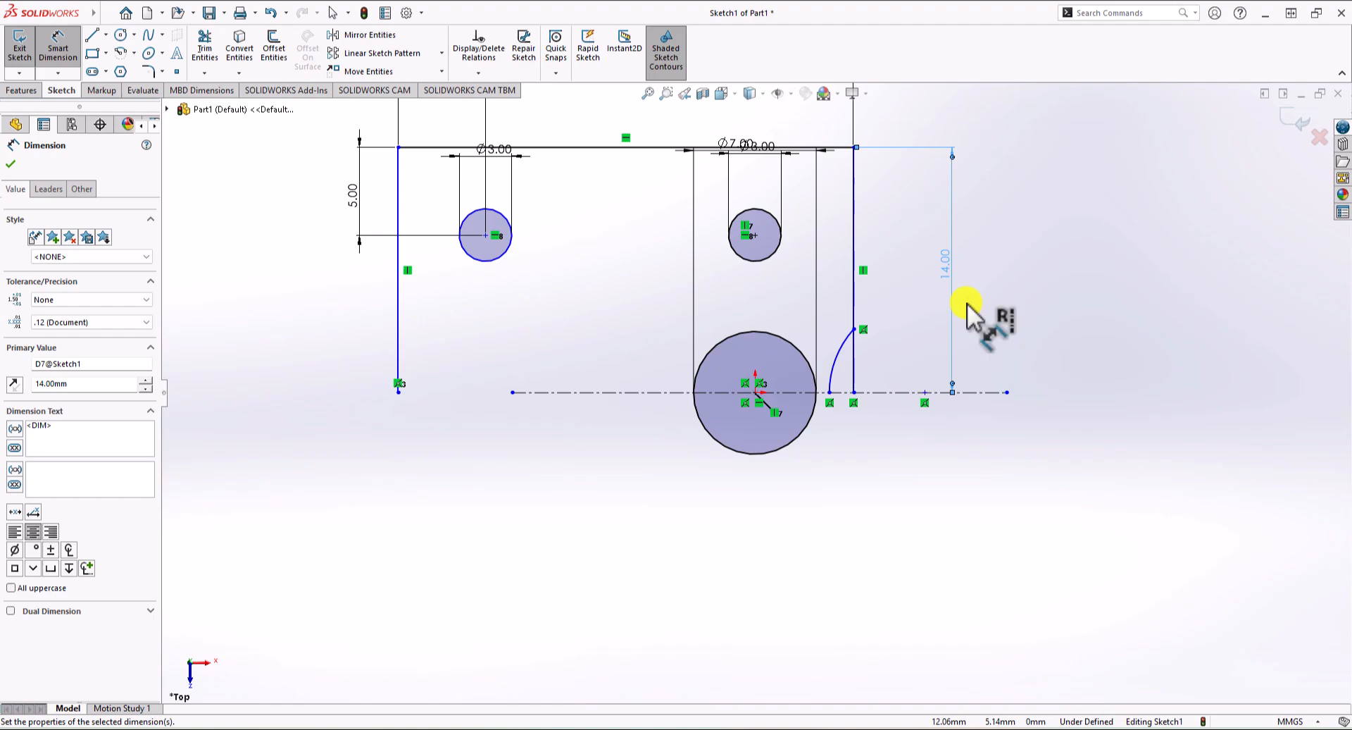
scroll(938, 314, "up", 3)
scroll(730, 279, "down", 4)
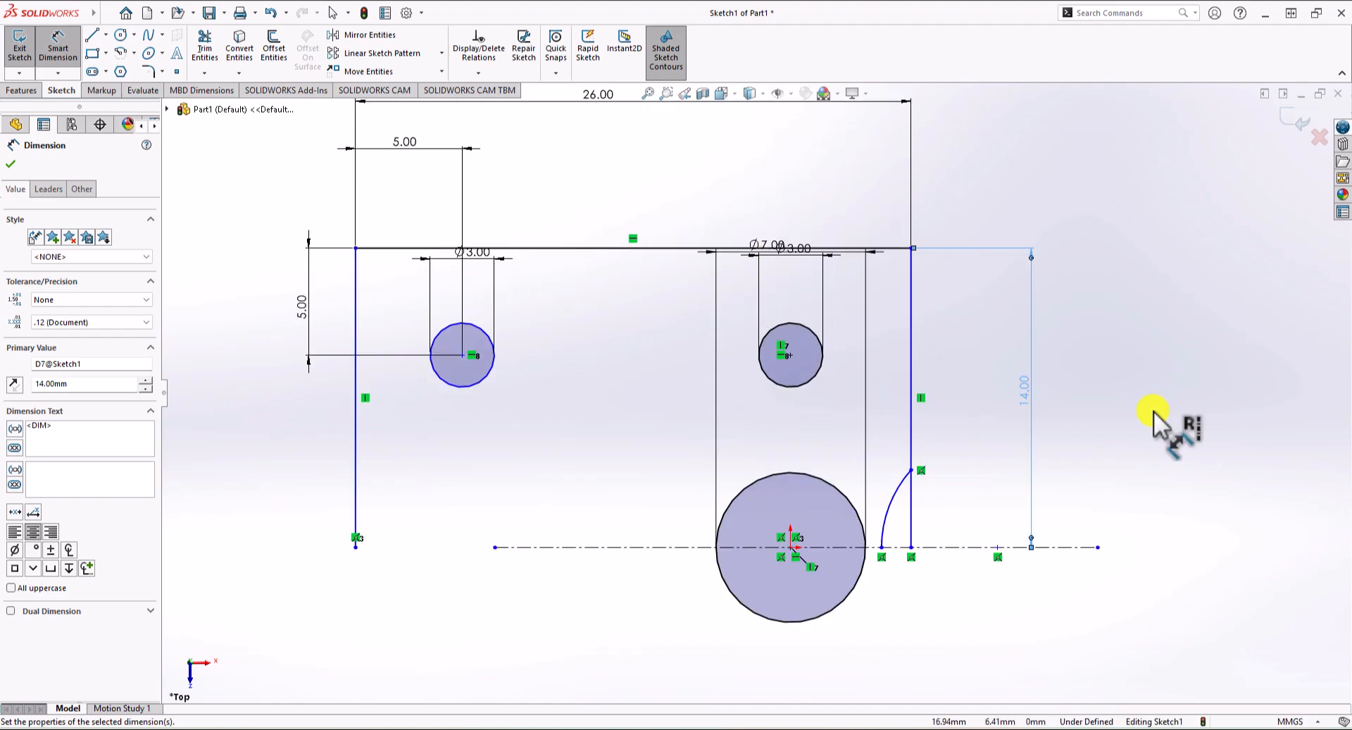
Dimension the cutout arc with a radius of 12 mm.
left_click(896, 500)
left_click(956, 502)
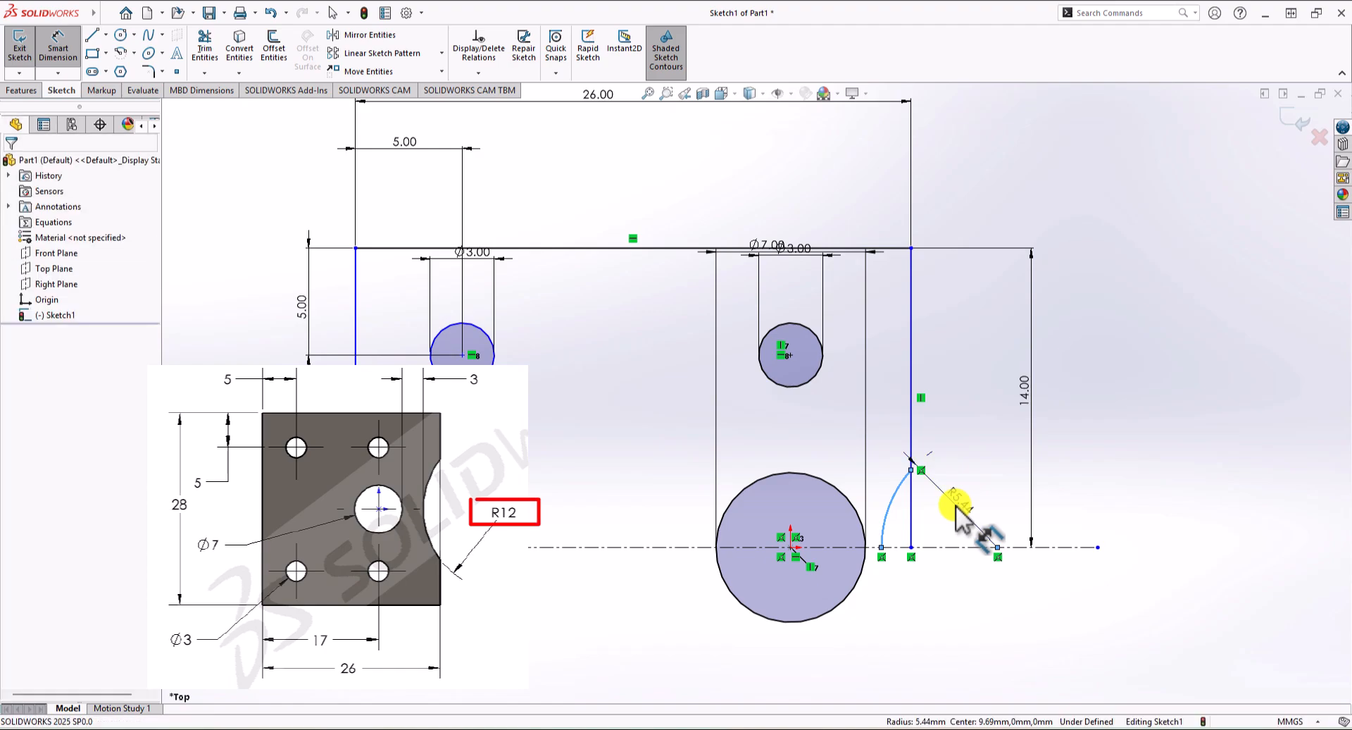
type("12")
key("Return")
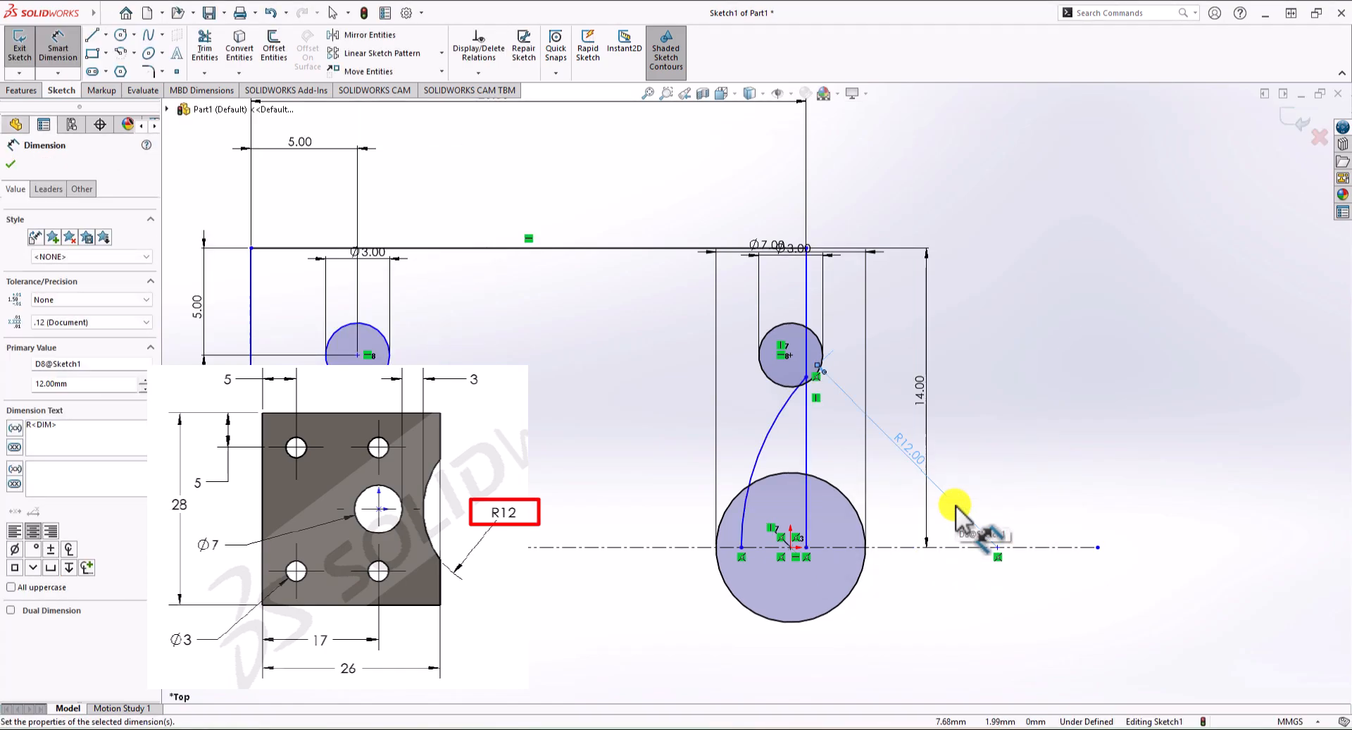
key("Escape")
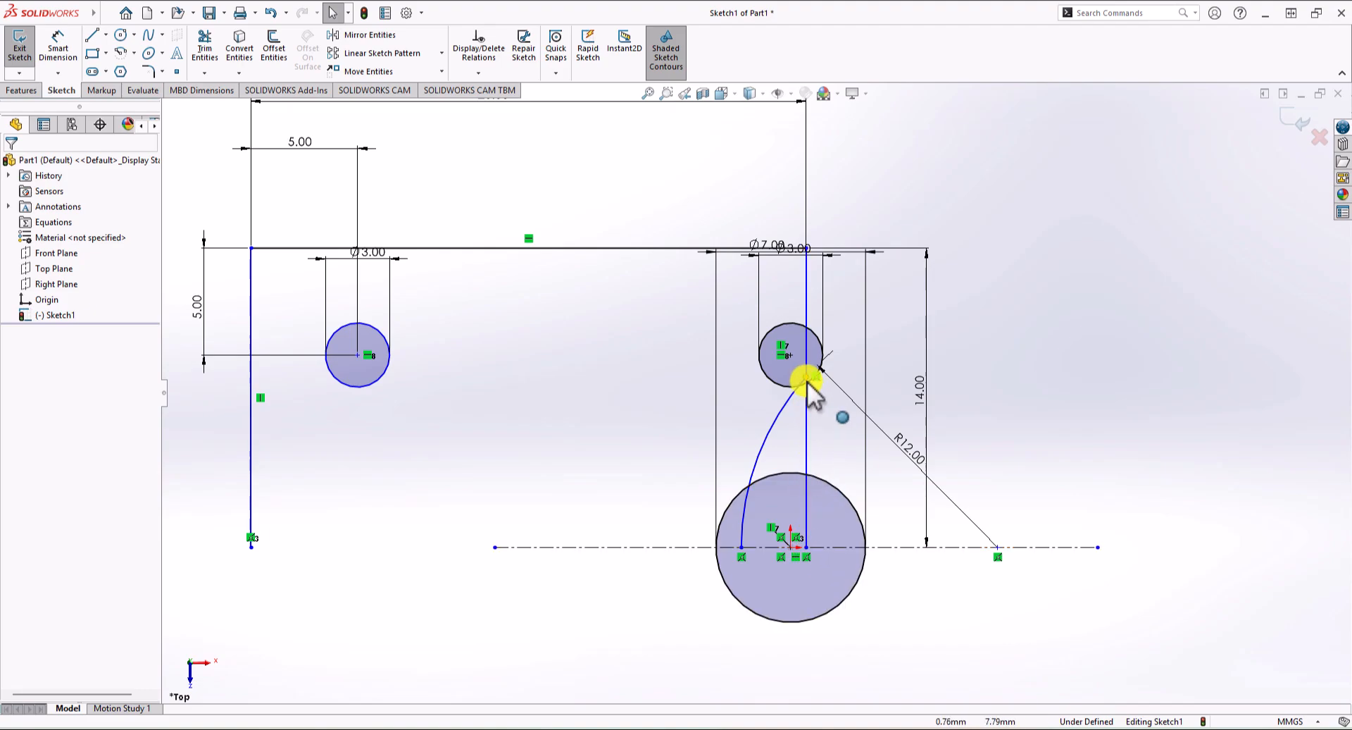
Move the right vertical line's lower endpoint to about 6.5 mm and the arc's lower endpoint to about 4.3 mm right of the origin.
left_click_drag(805, 547, 928, 548)
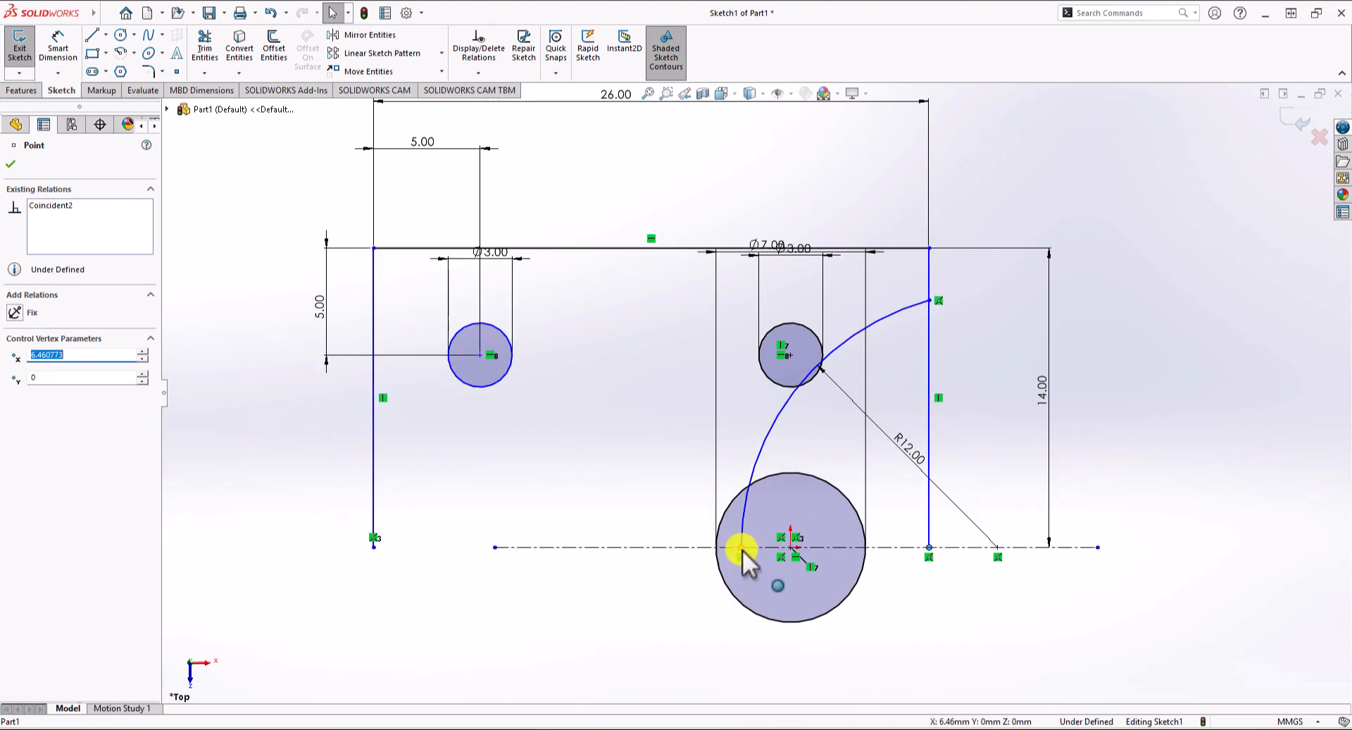
left_click_drag(742, 549, 883, 548)
left_click(922, 633)
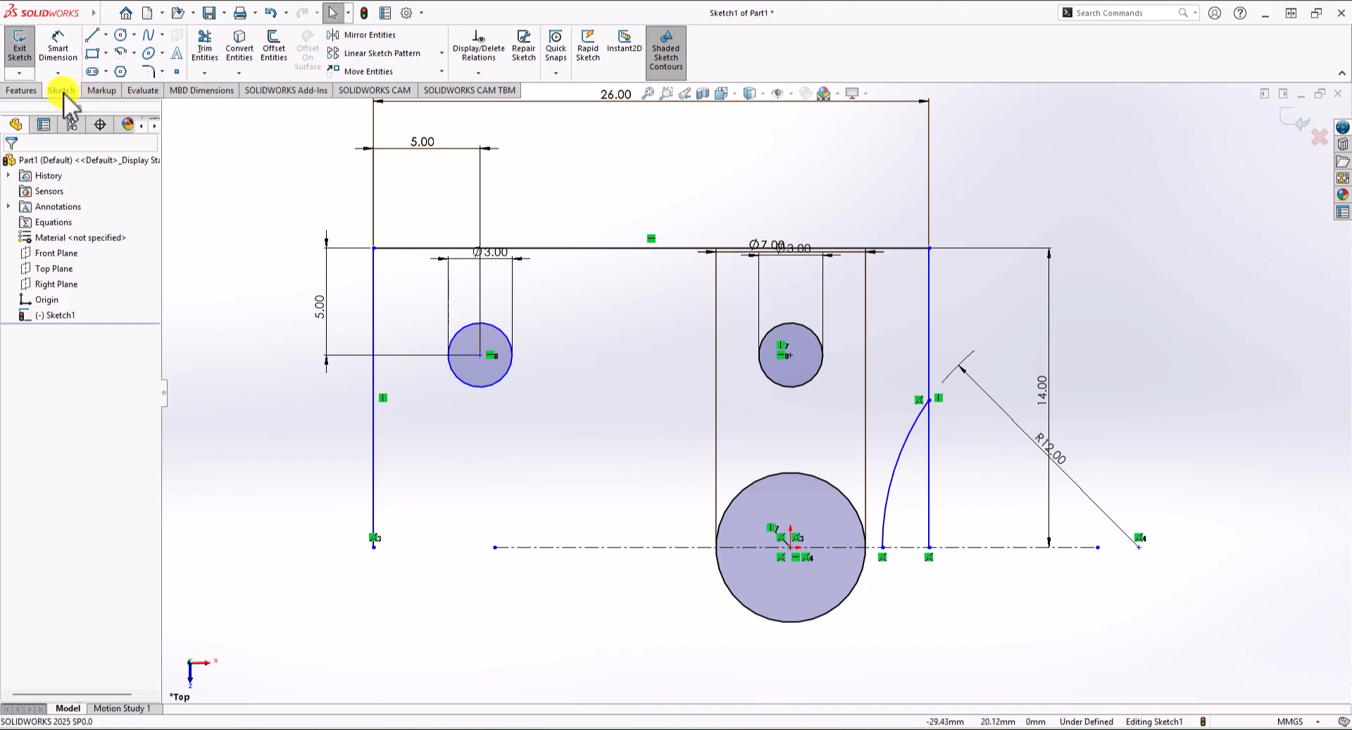
Place a sketch point where the 7 mm circle meets the centerline on the side facing the arc.
left_click(176, 72)
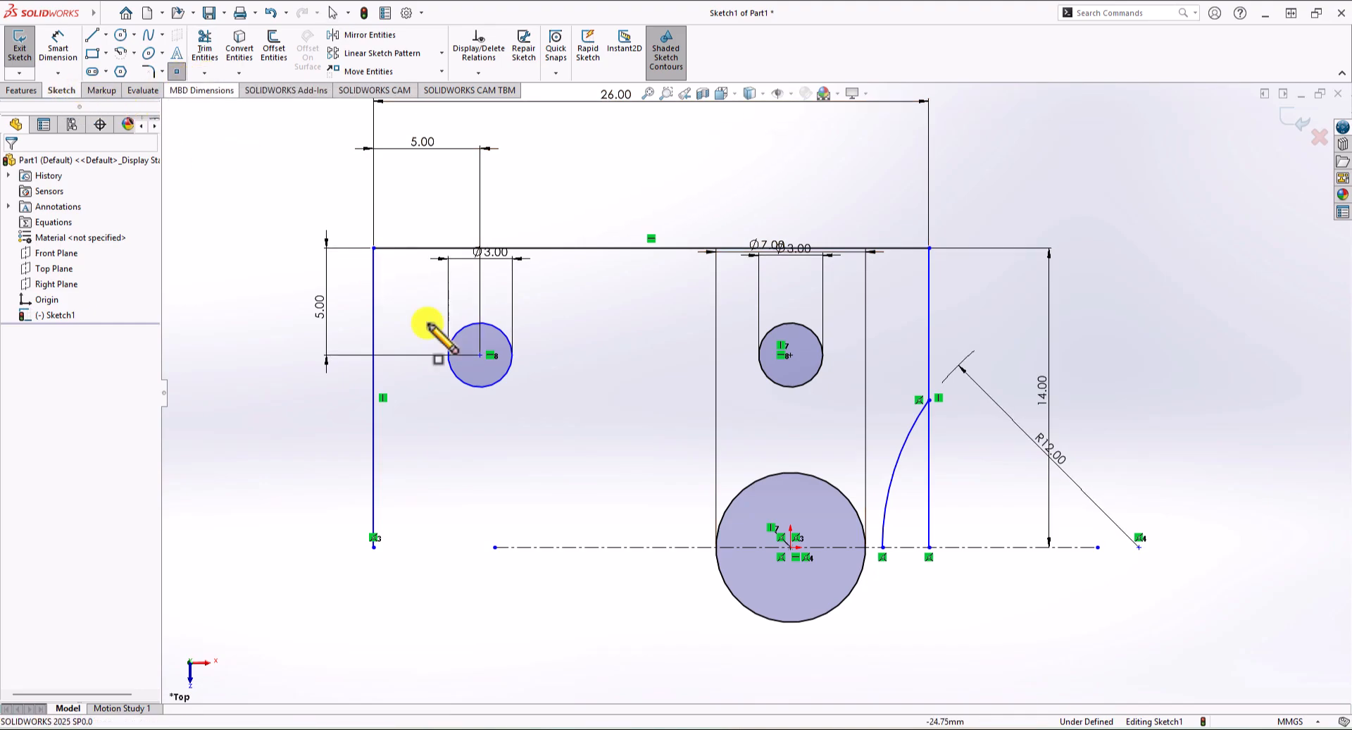
left_click(864, 547)
key("Escape")
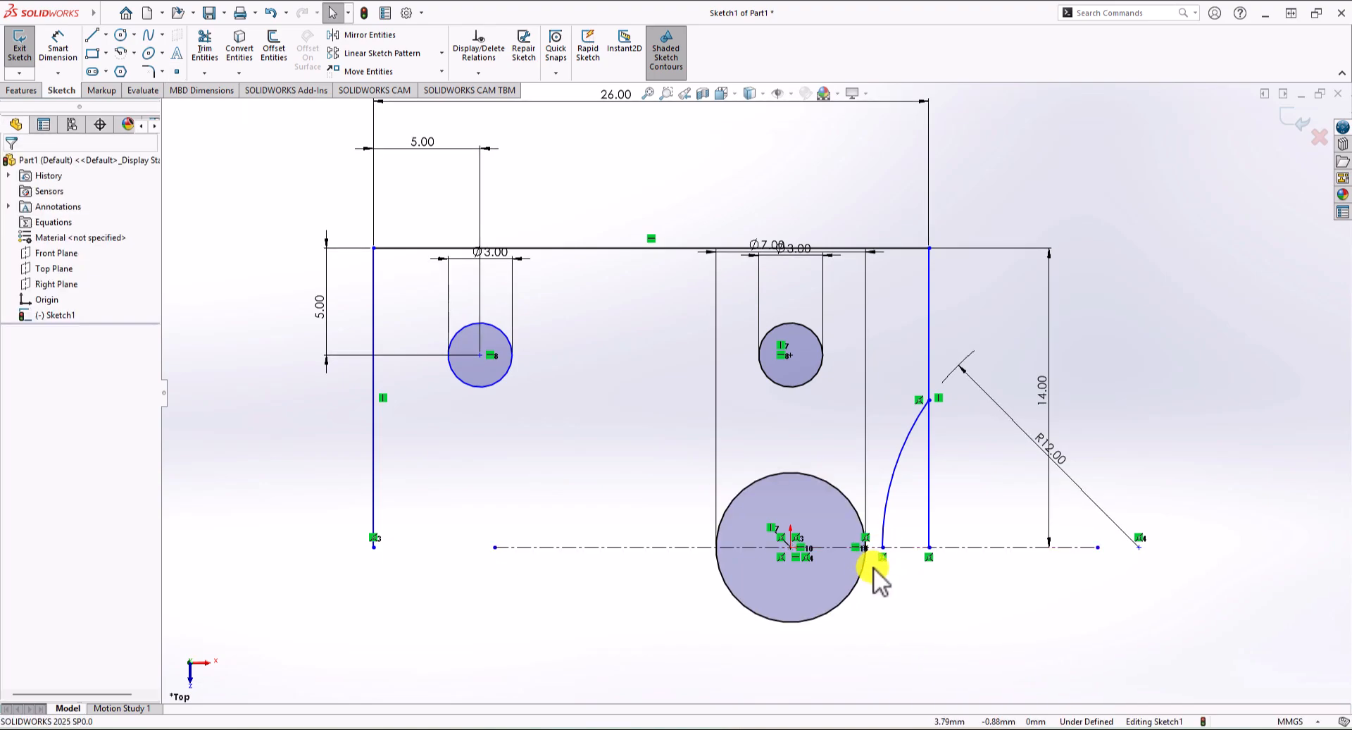
Dimension the distance between the sketch point on the 7 mm circle and the arc's lower endpoint as 3 mm.
left_click(59, 49)
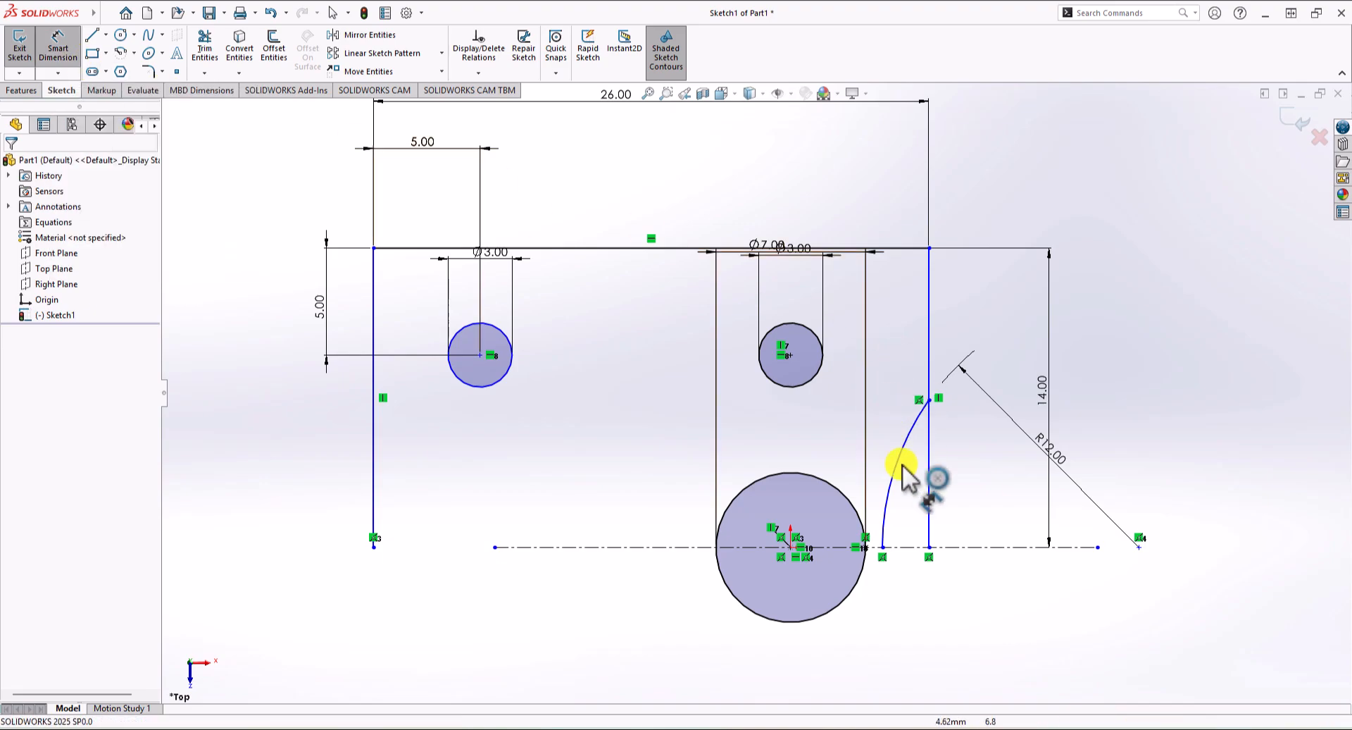
left_click(868, 549)
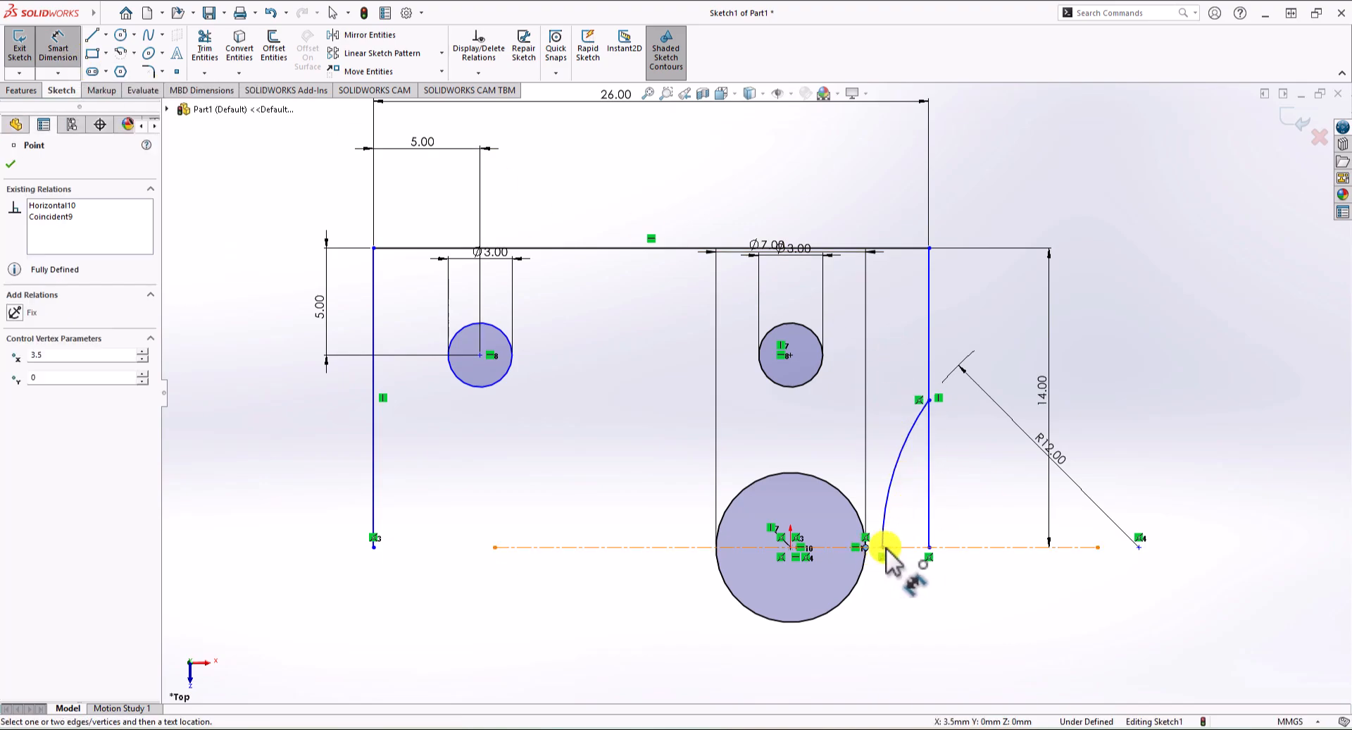
left_click(883, 547)
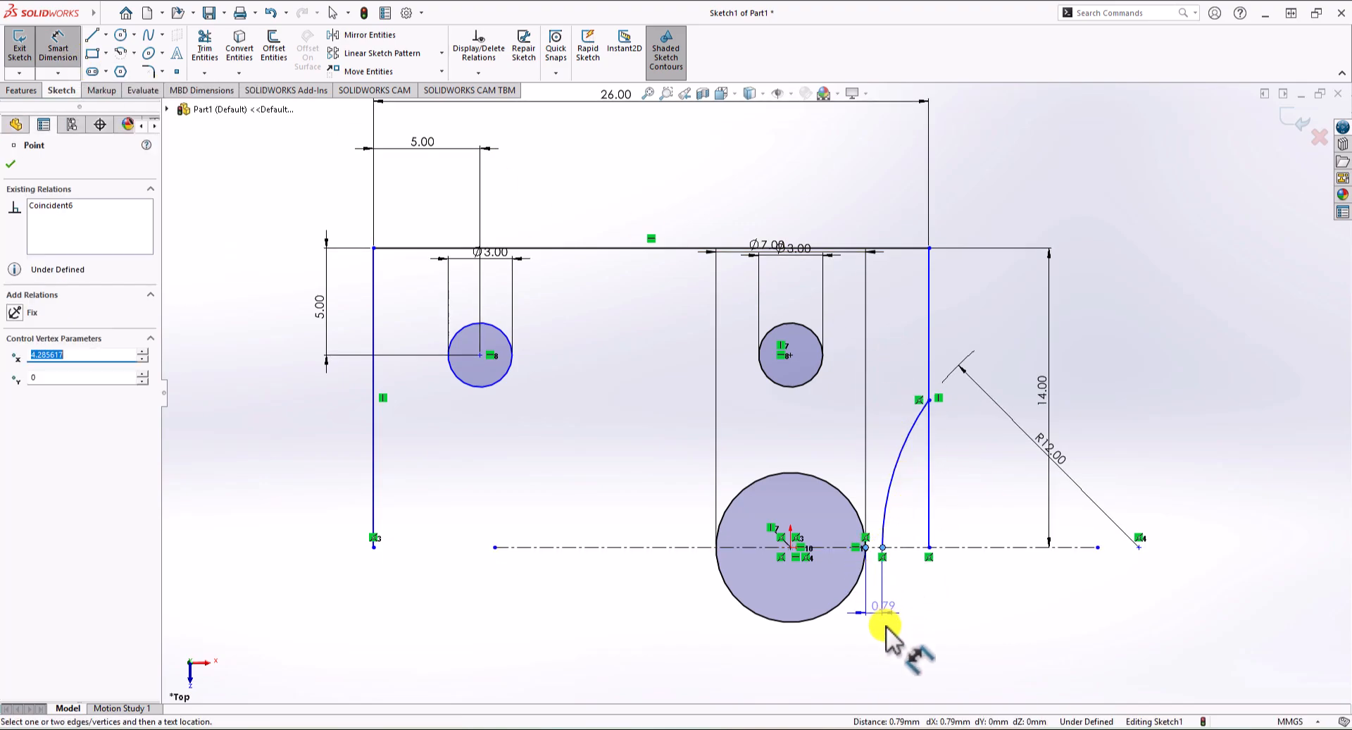
left_click(926, 643)
type("3")
key("Return")
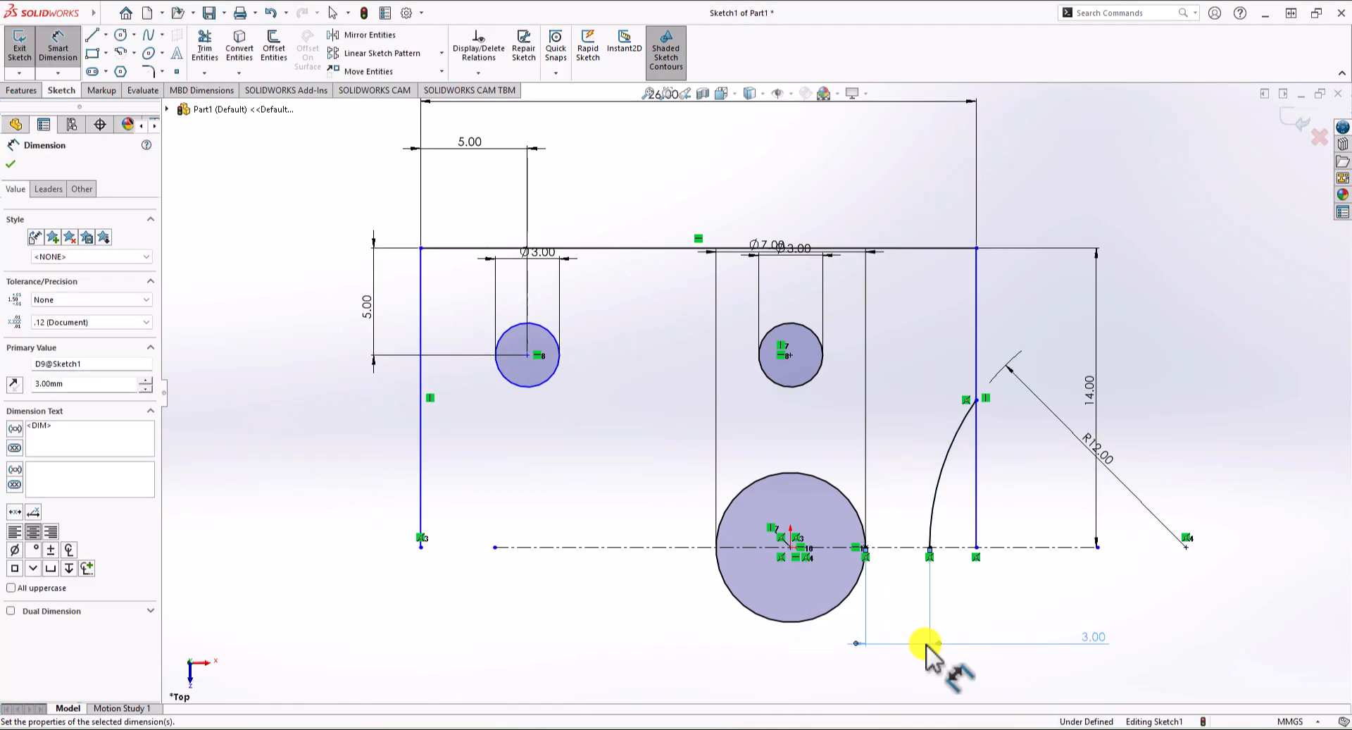
key("Escape")
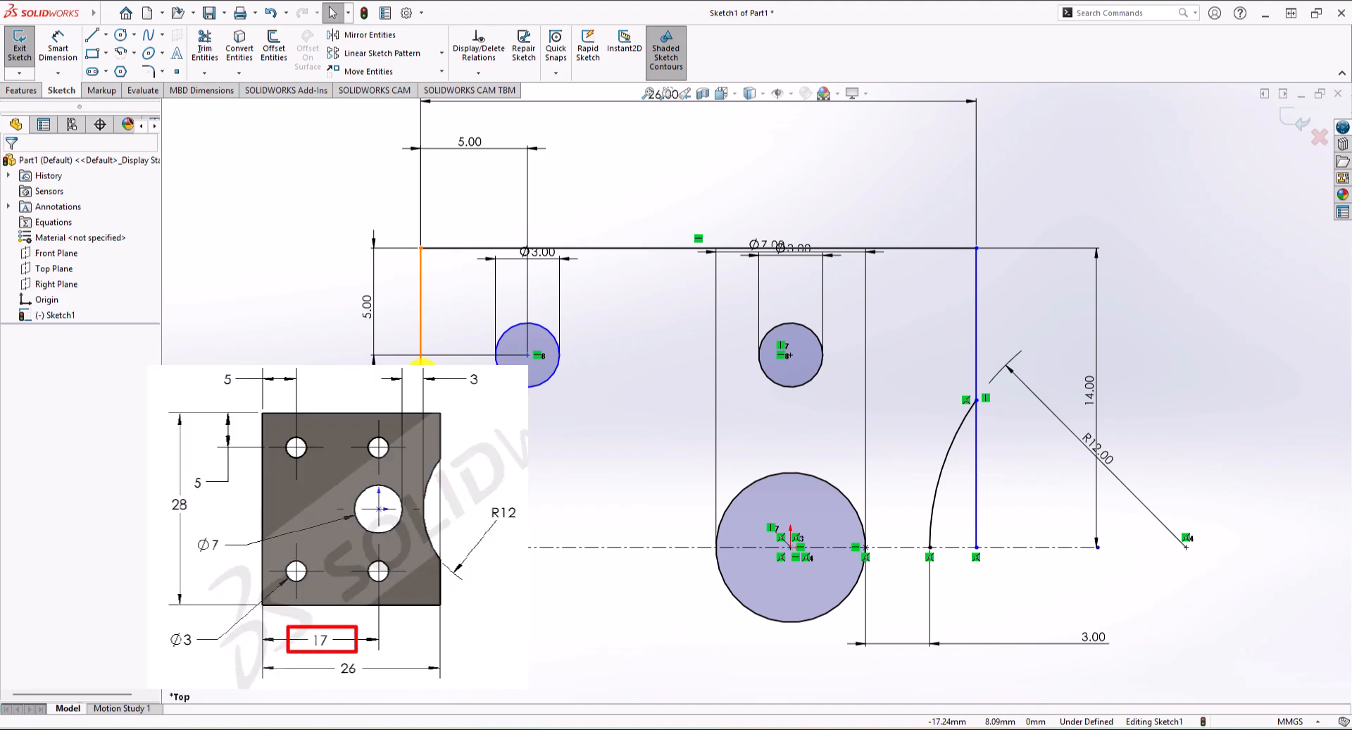
Dimension the distance from the centre of the small circle above the origin to the left vertical line as 17 mm.
left_click(59, 42)
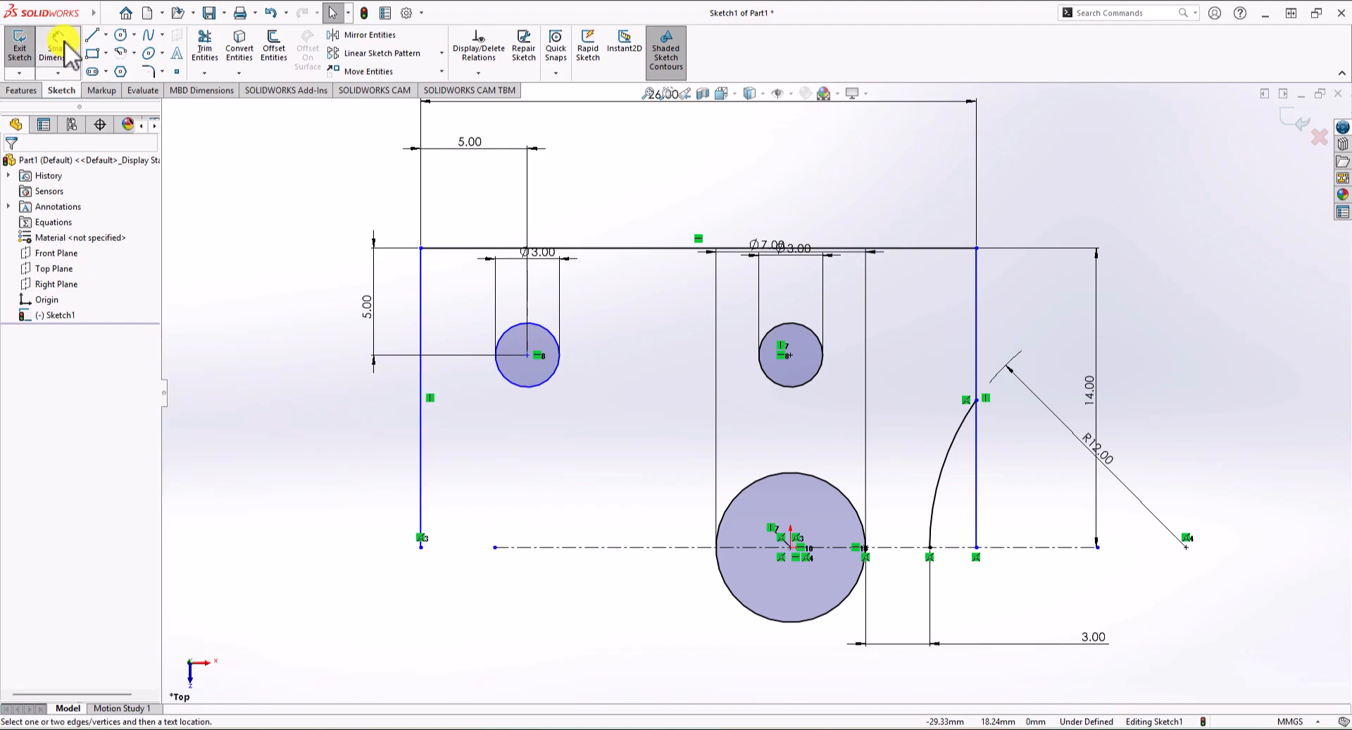
left_click(790, 354)
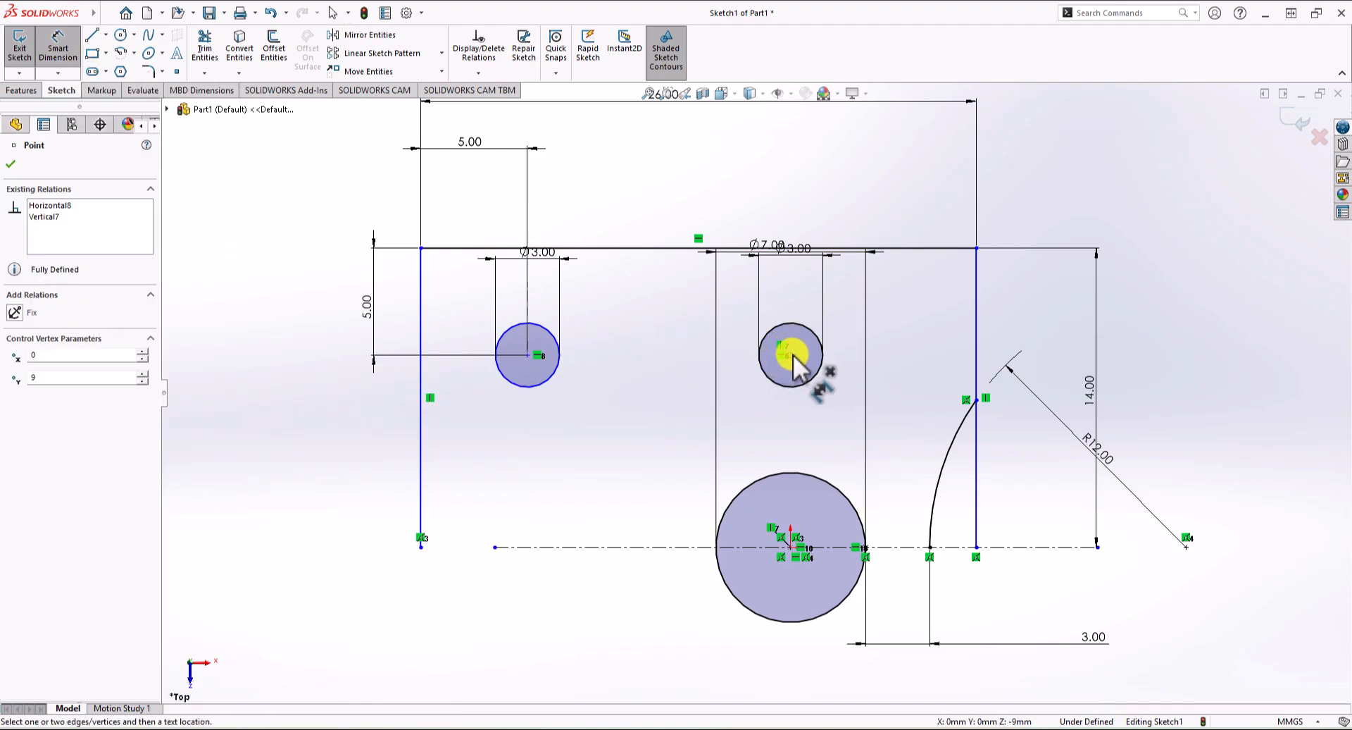
left_click(421, 329)
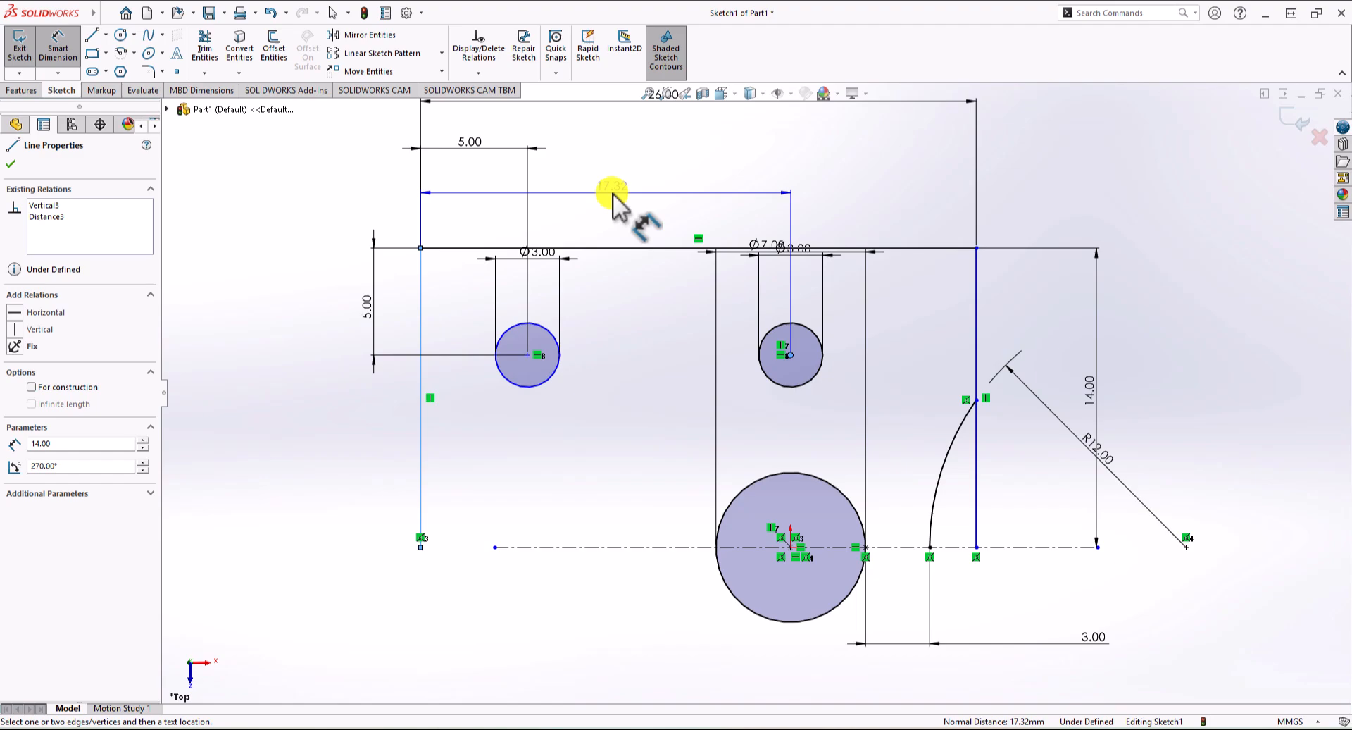
left_click(613, 193)
type("17")
key("Return")
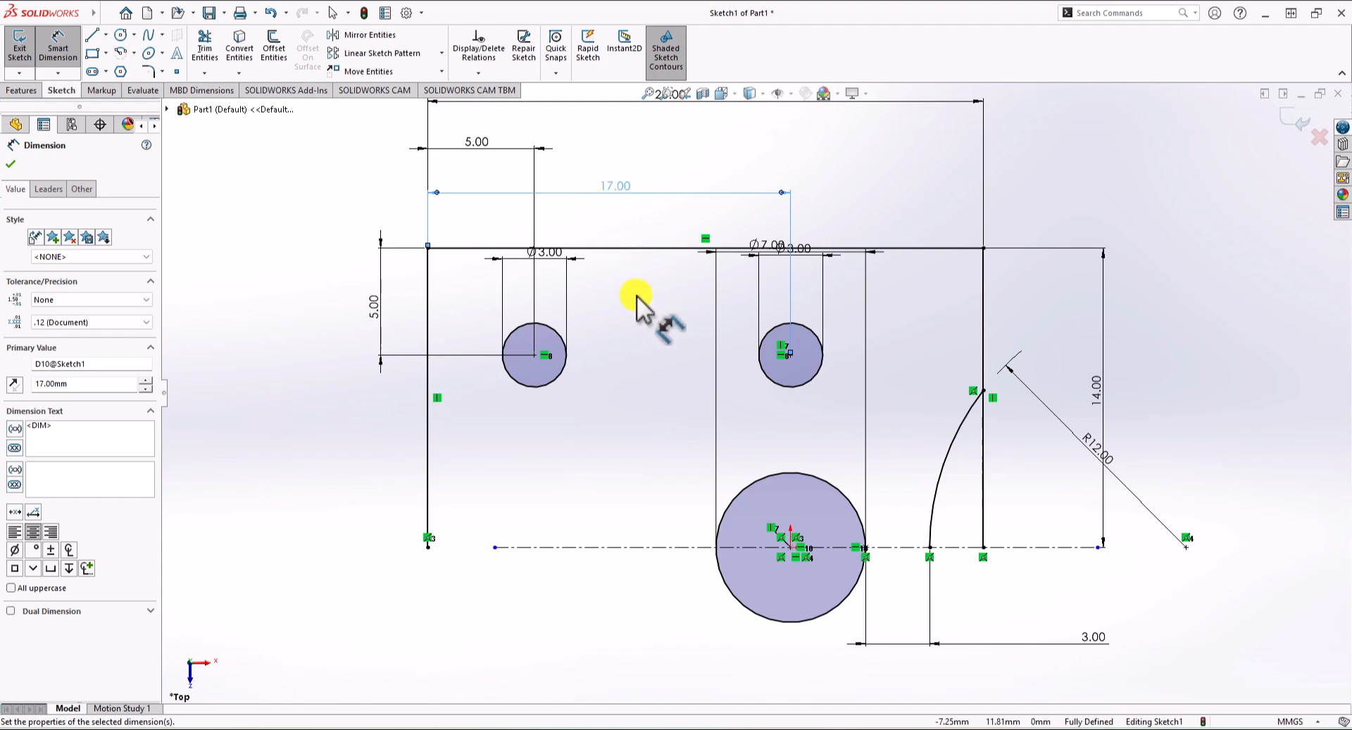
Mirror the whole half profile, including the circles and the R12 arc, about the horizontal centerline with Copy enabled.
scroll(636, 294, "up", 4)
scroll(848, 426, "down", 3)
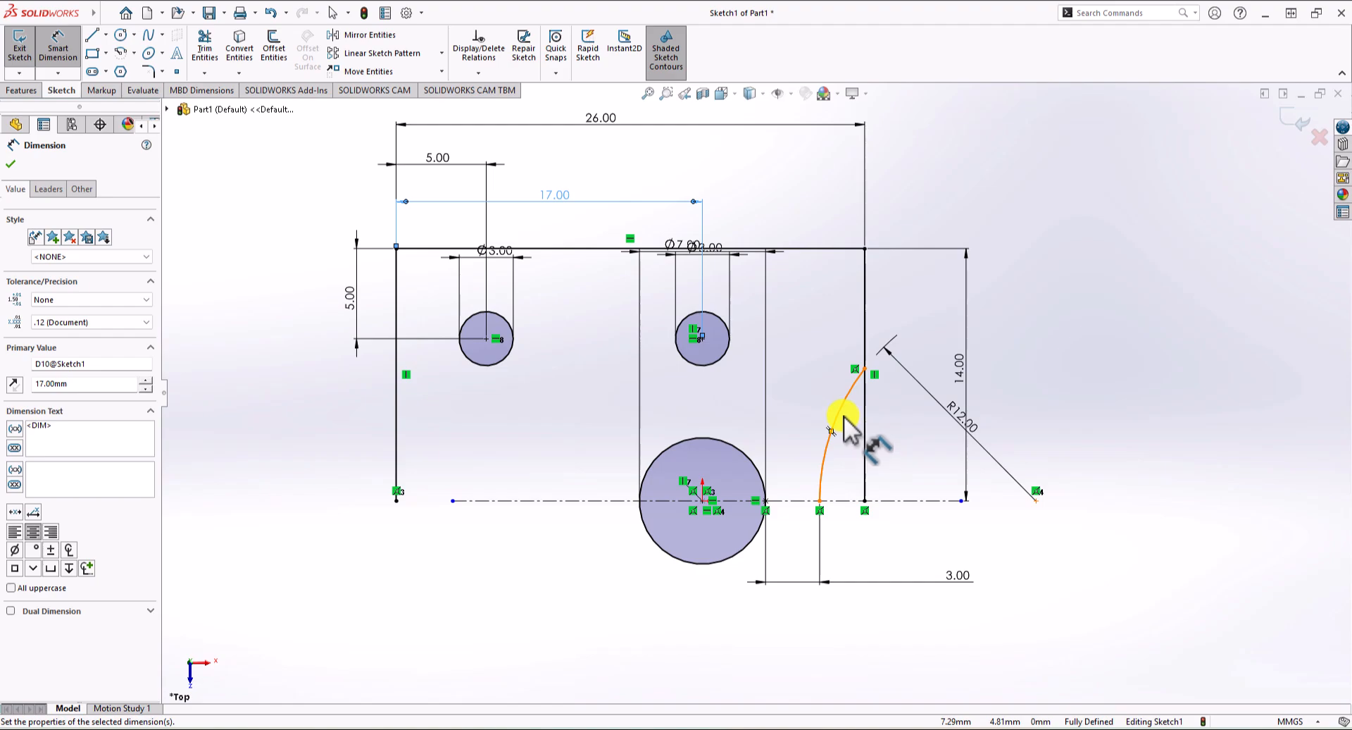
scroll(848, 426, "up", 2)
left_click(416, 374)
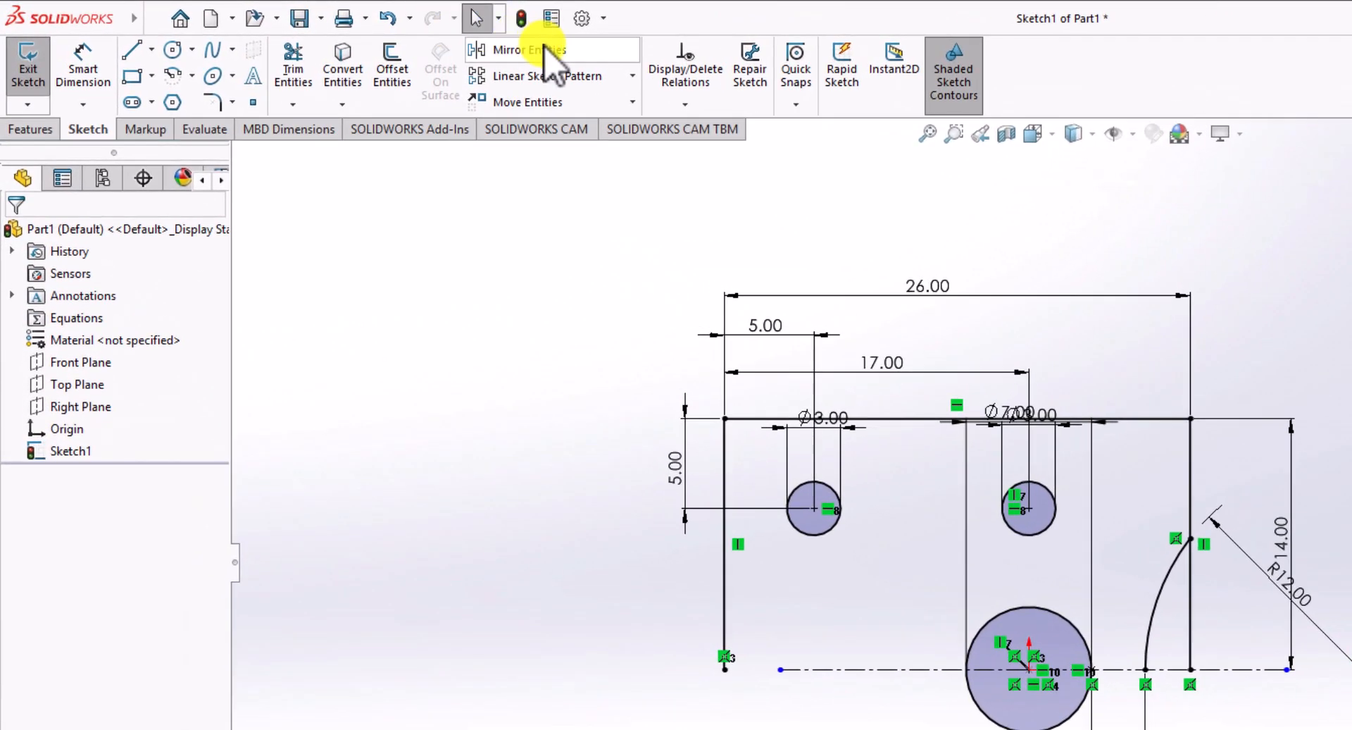
left_click(535, 50)
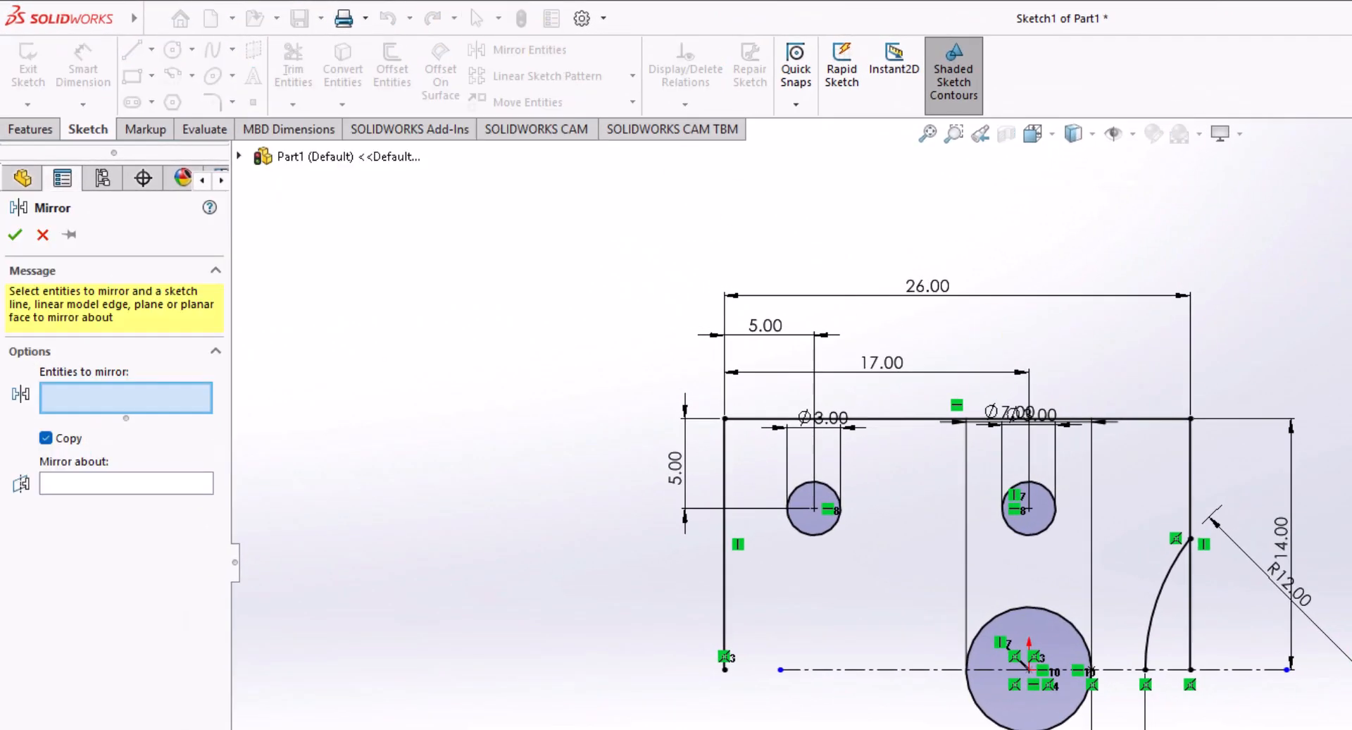
left_click_drag(951, 521, 616, 725)
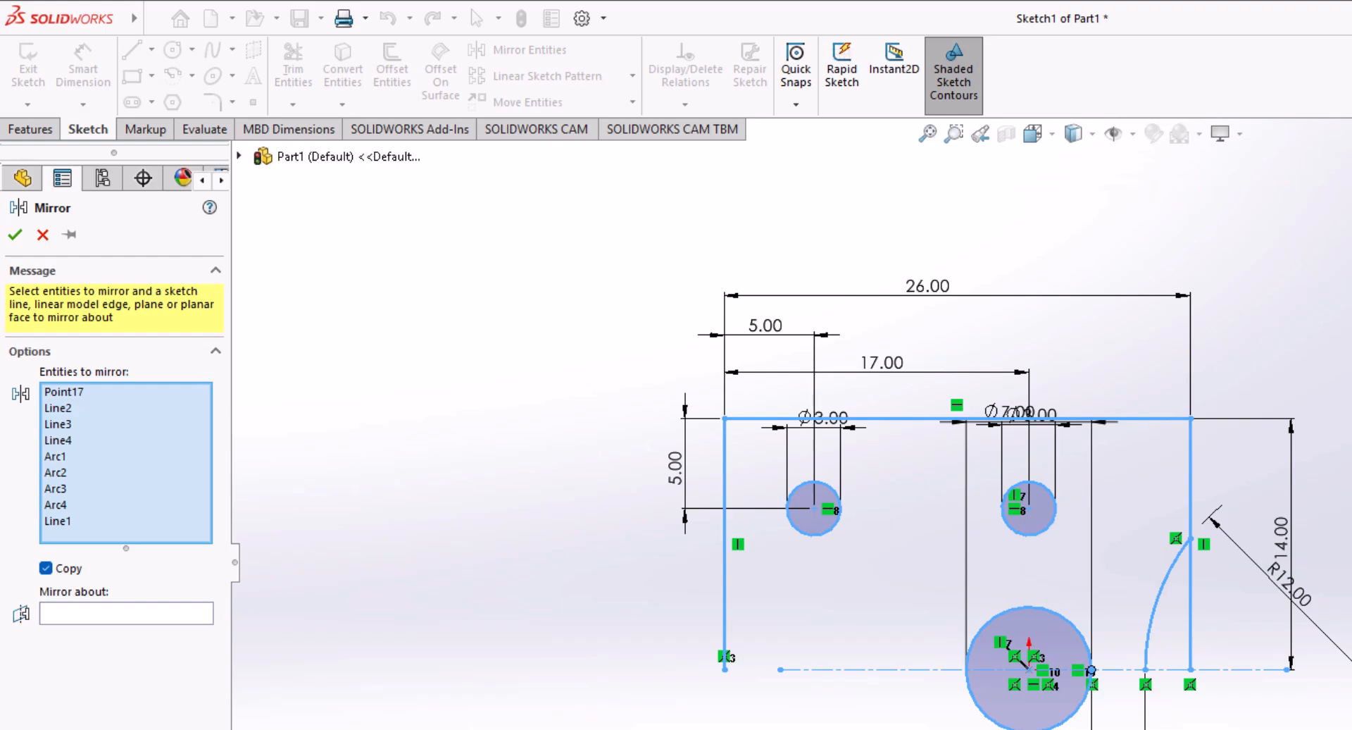
left_click(98, 612)
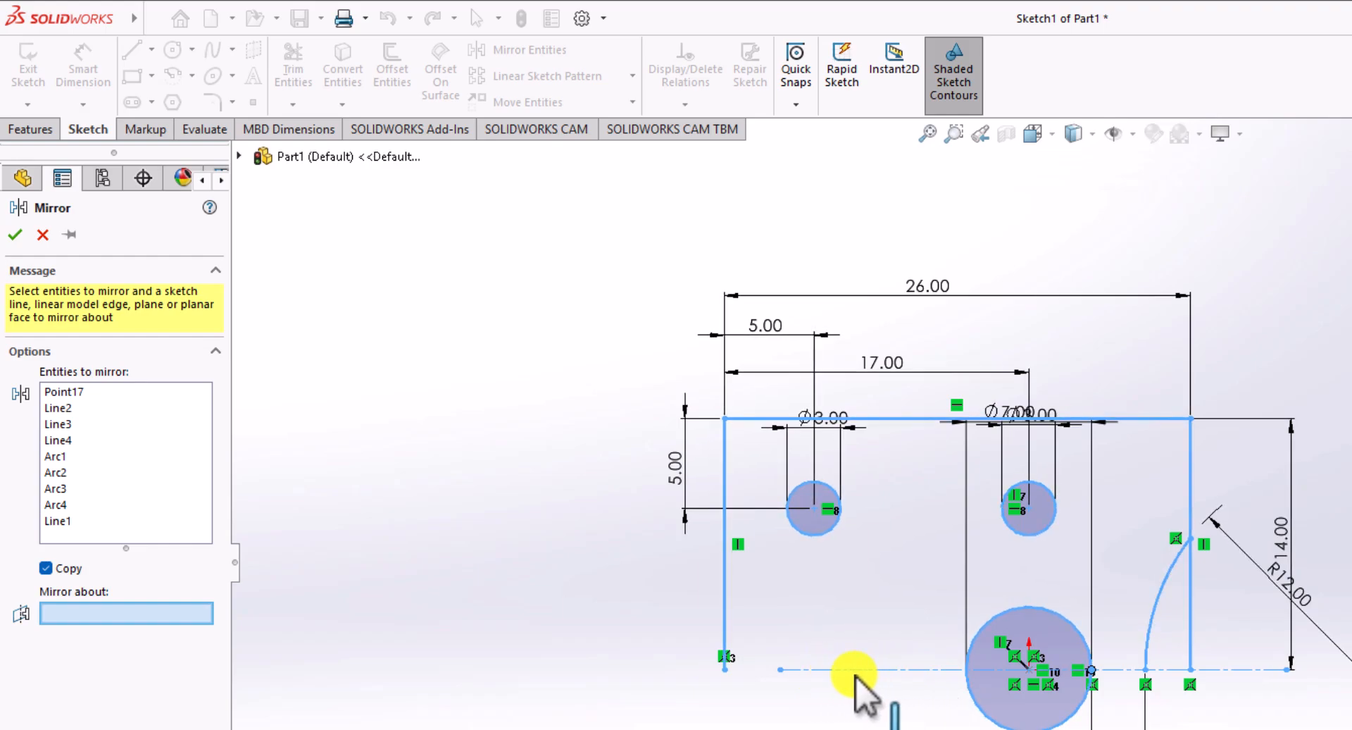
left_click(881, 669)
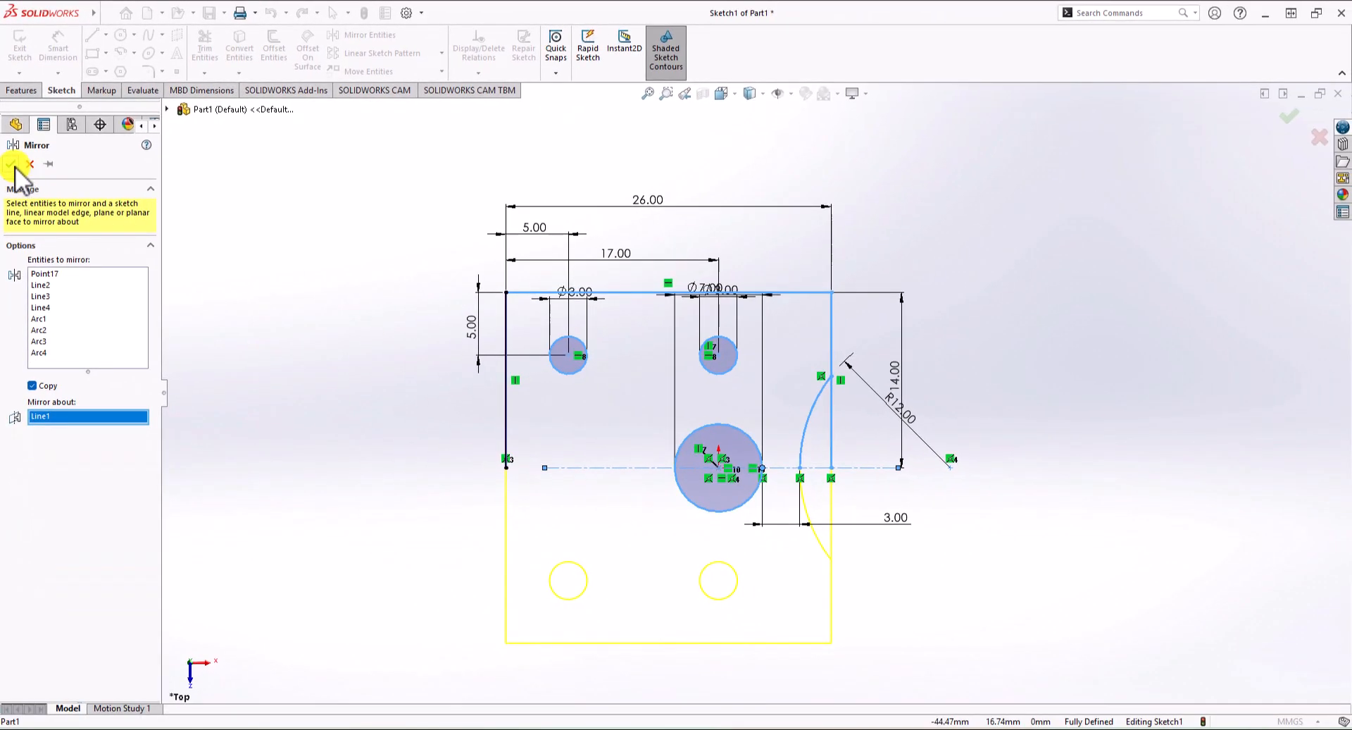
left_click(11, 164)
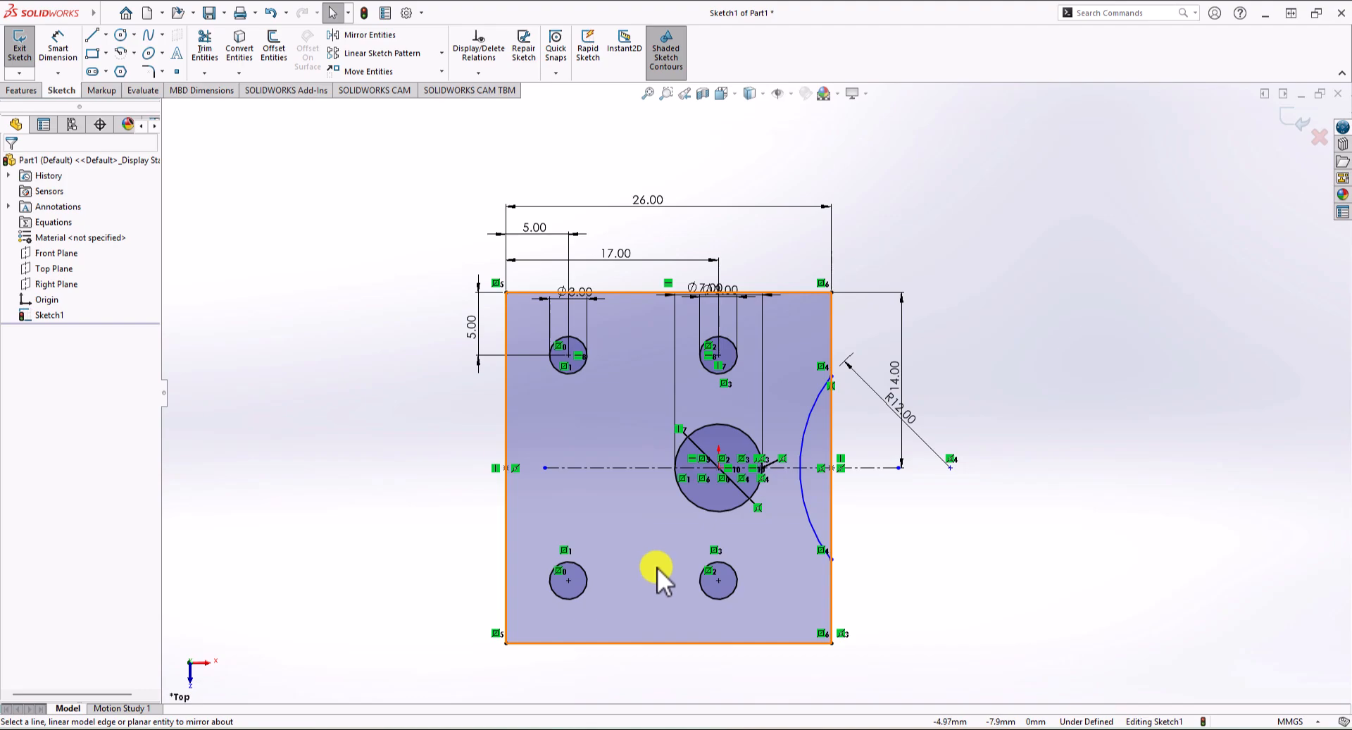
Move the arc's lower endpoint along the adjacent vertical edge to about 6.9 mm below the centerline.
scroll(775, 591, "down", 3)
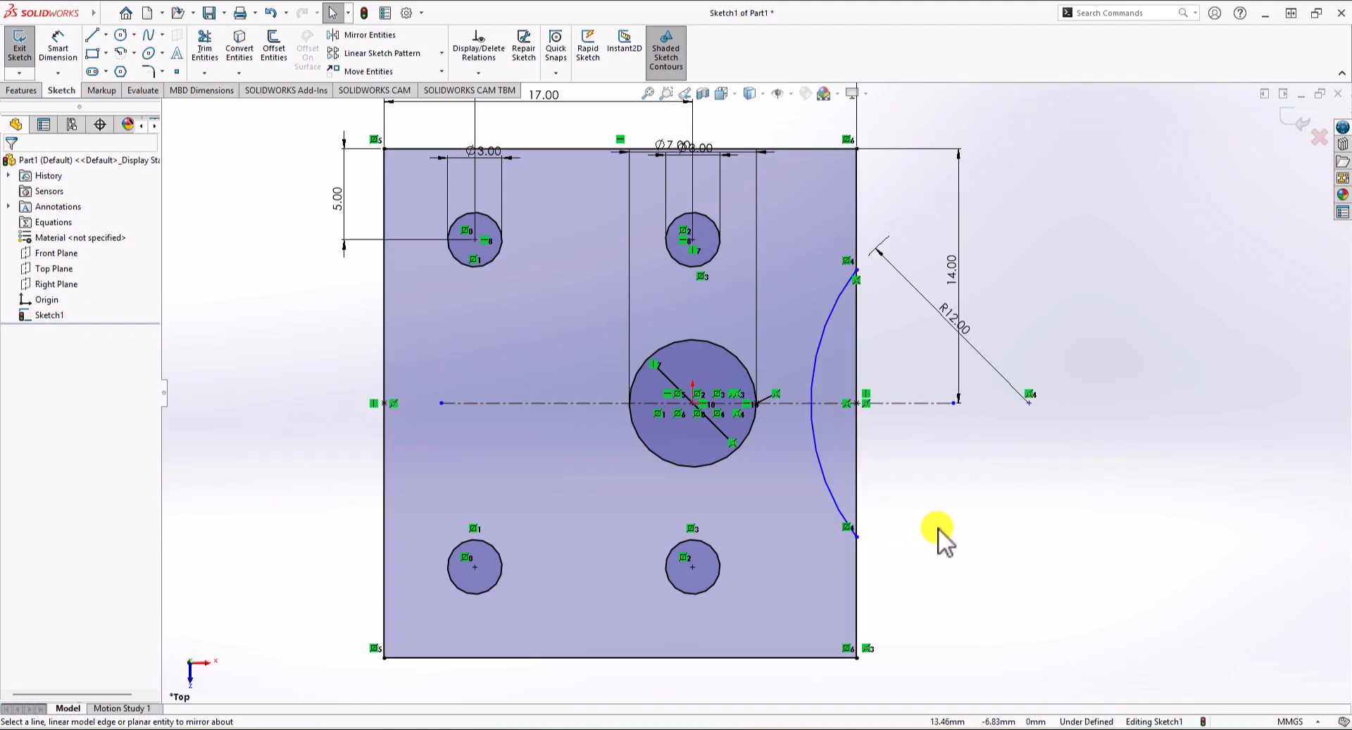
left_click_drag(856, 537, 861, 508)
left_click_drag(868, 496, 867, 534)
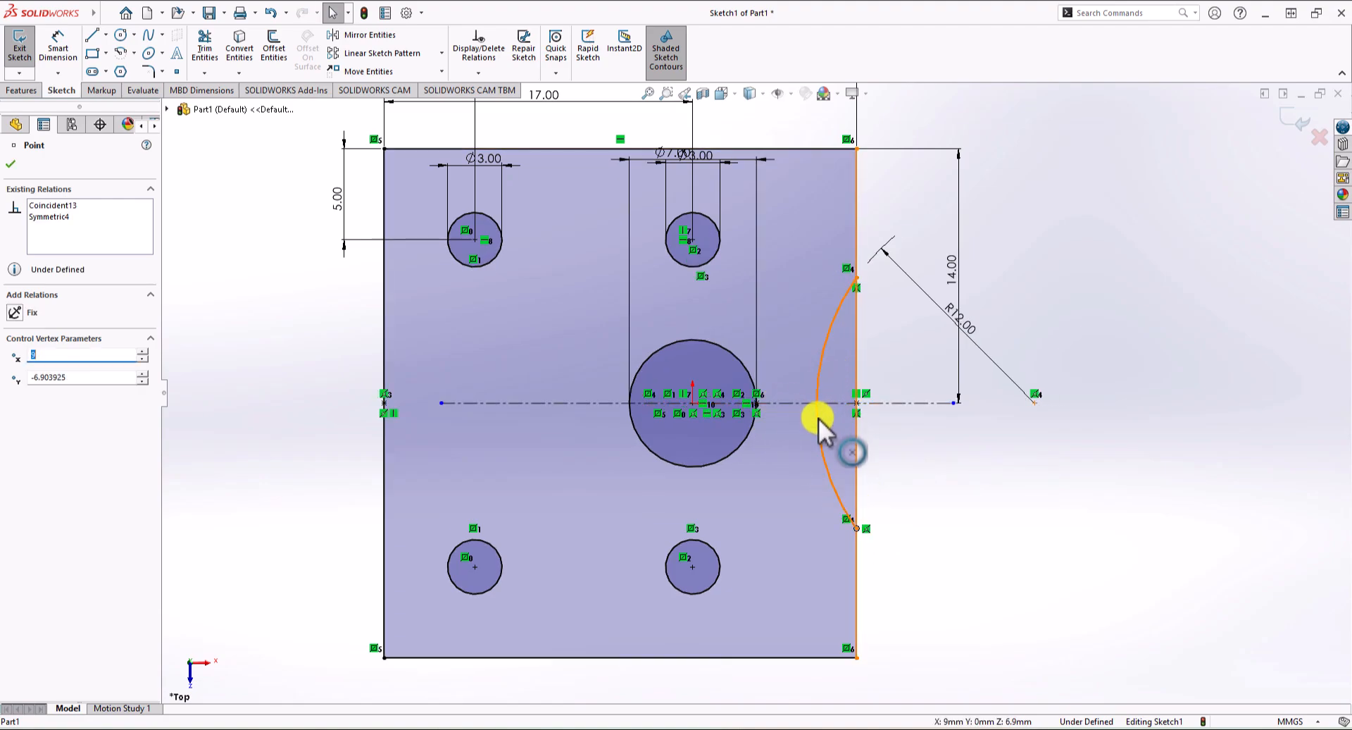
scroll(725, 429, "up", 4)
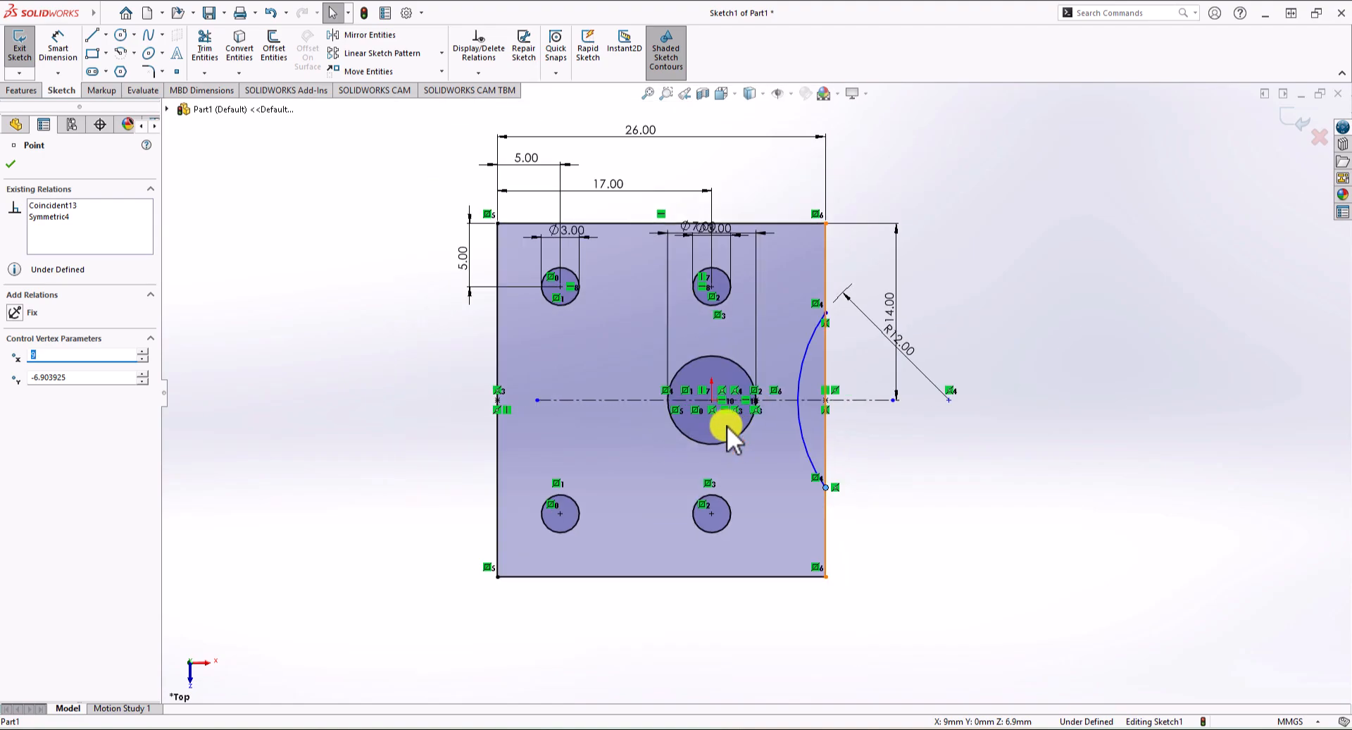
scroll(727, 425, "down", 3)
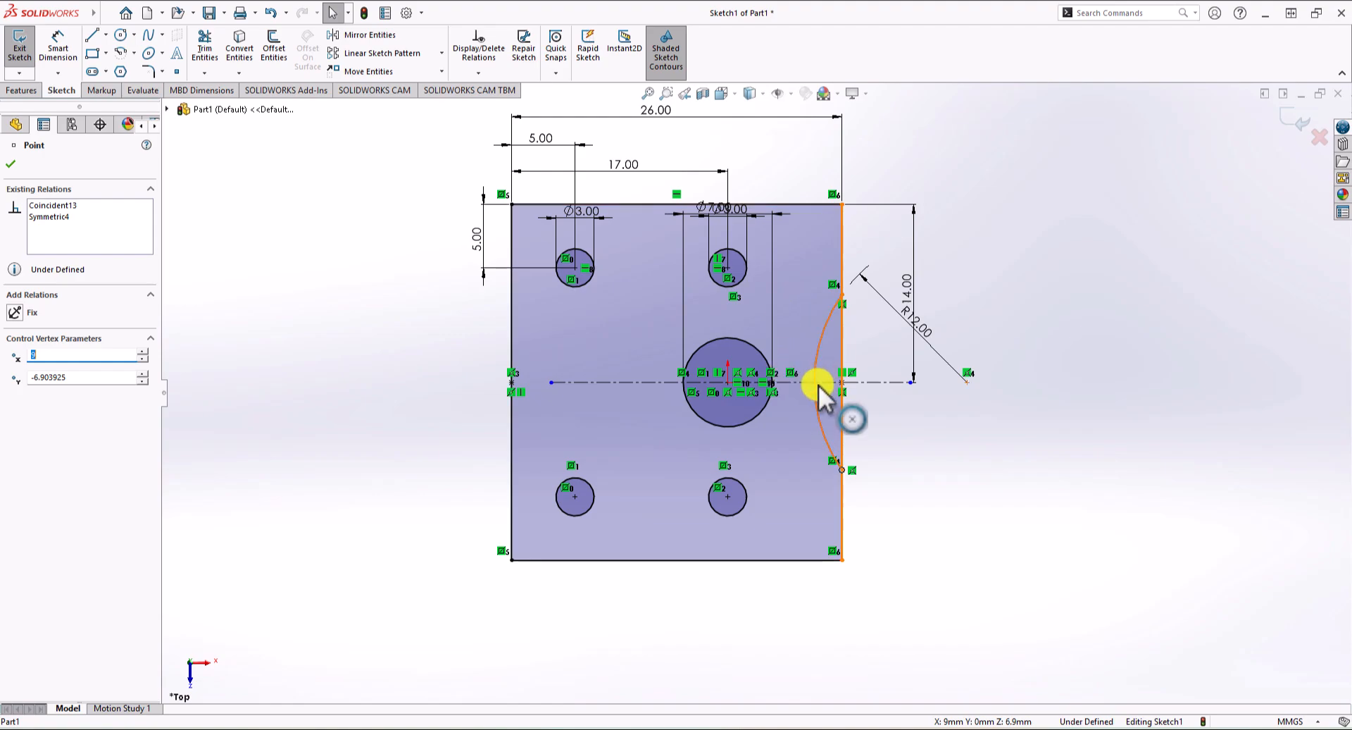
left_click(920, 424)
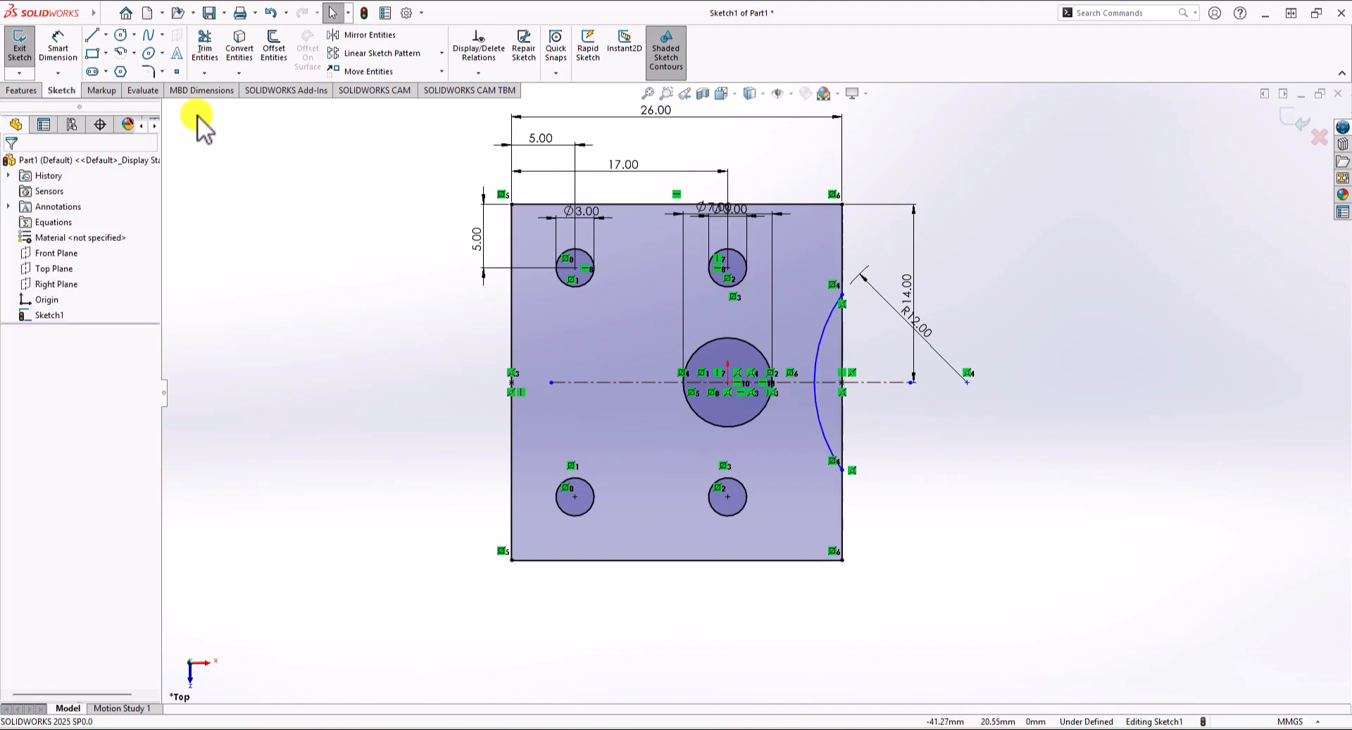
Place a sketch point where the centerline meets the 7 mm circle on the side facing the arc.
left_click(176, 71)
scroll(845, 384, "down", 4)
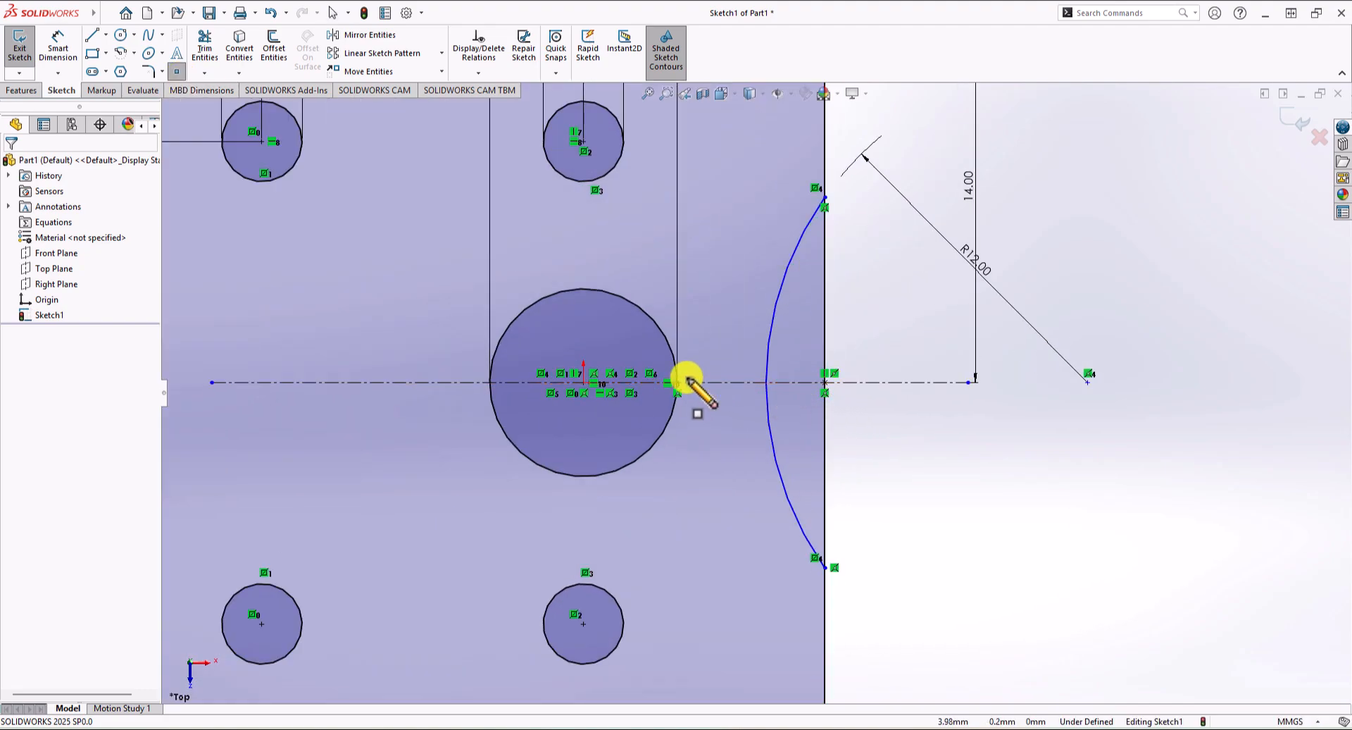
left_click(771, 382)
key("Escape")
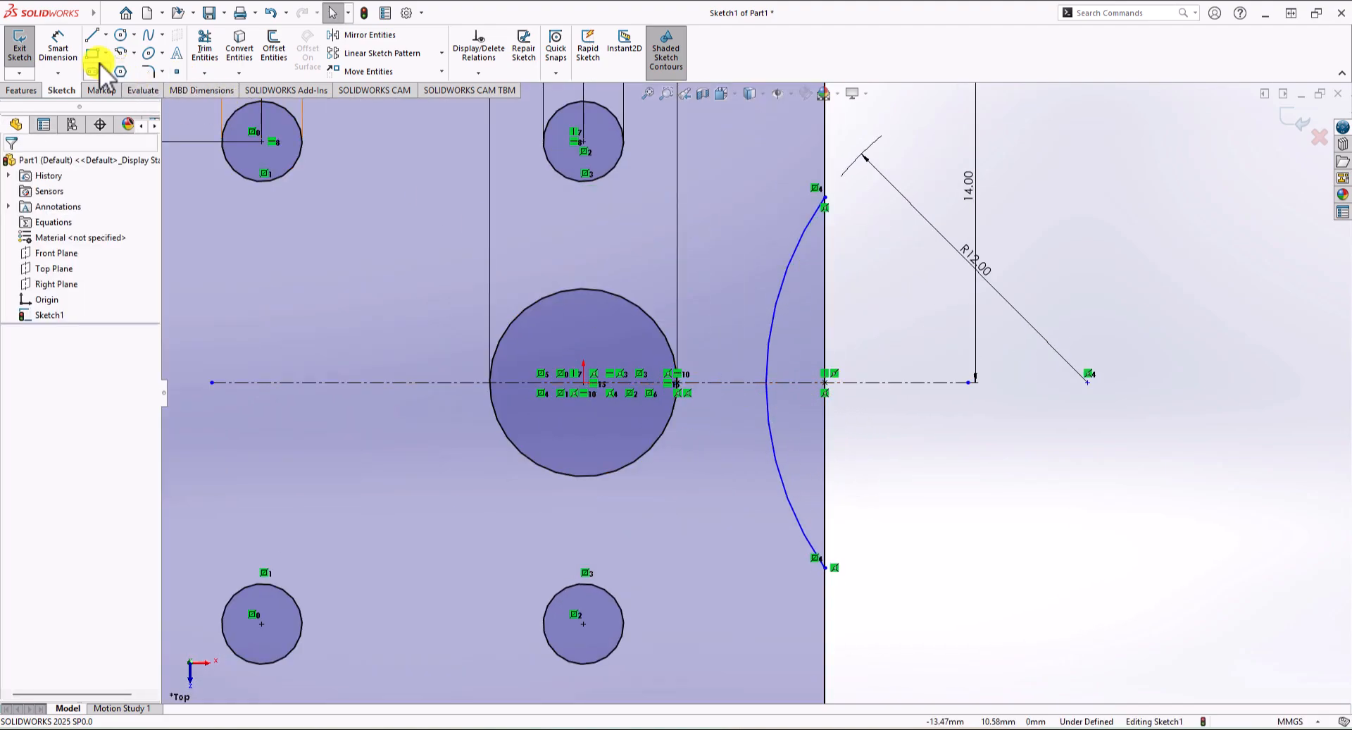
Dimension the distance along the centerline between the point on the 7 mm circle and the arc as 3 mm.
left_click(59, 51)
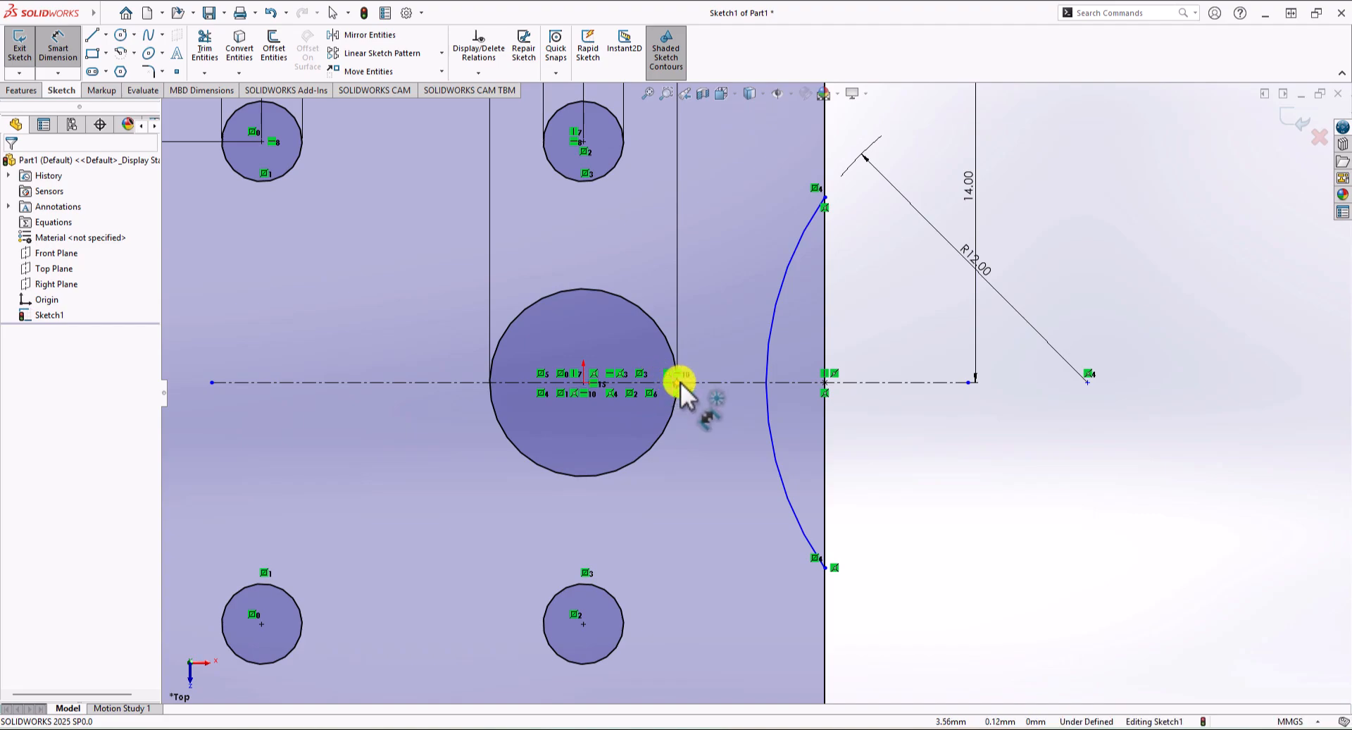
left_click(767, 384)
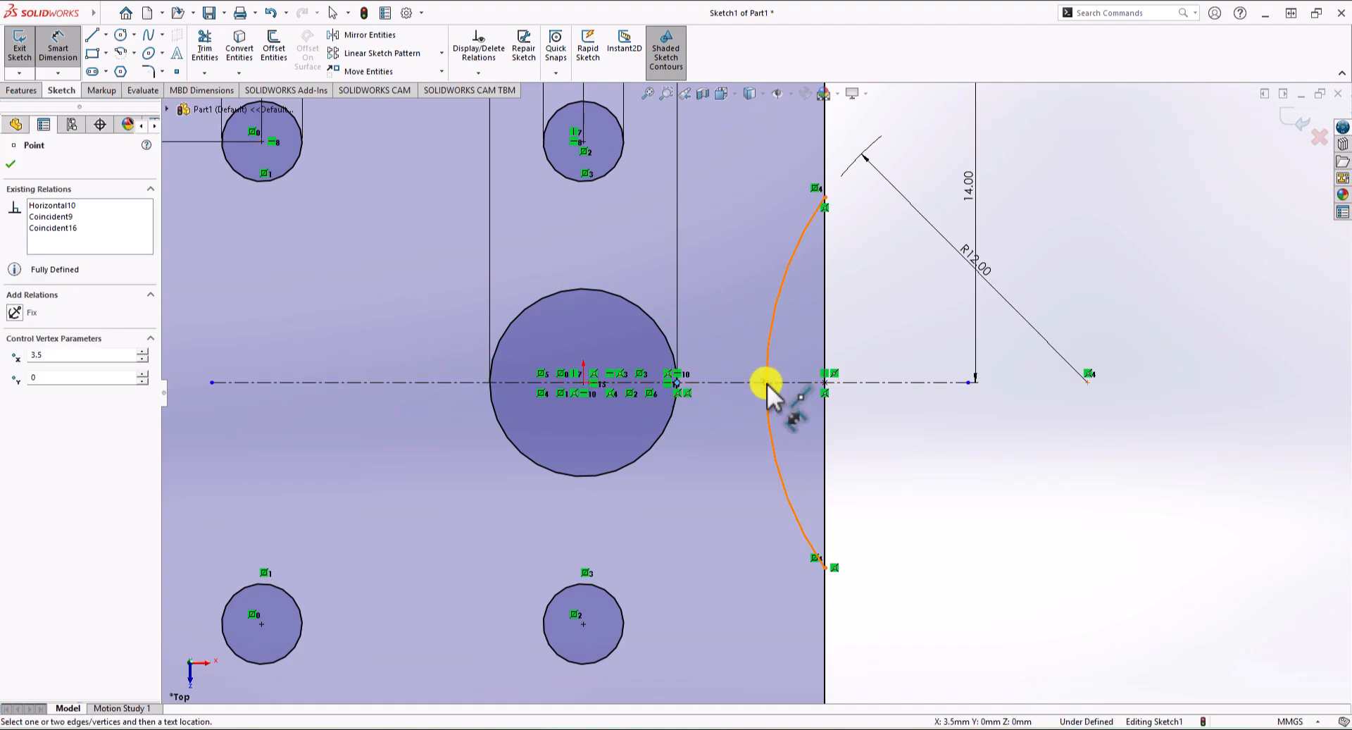
left_click(767, 383)
left_click(726, 314)
type("3")
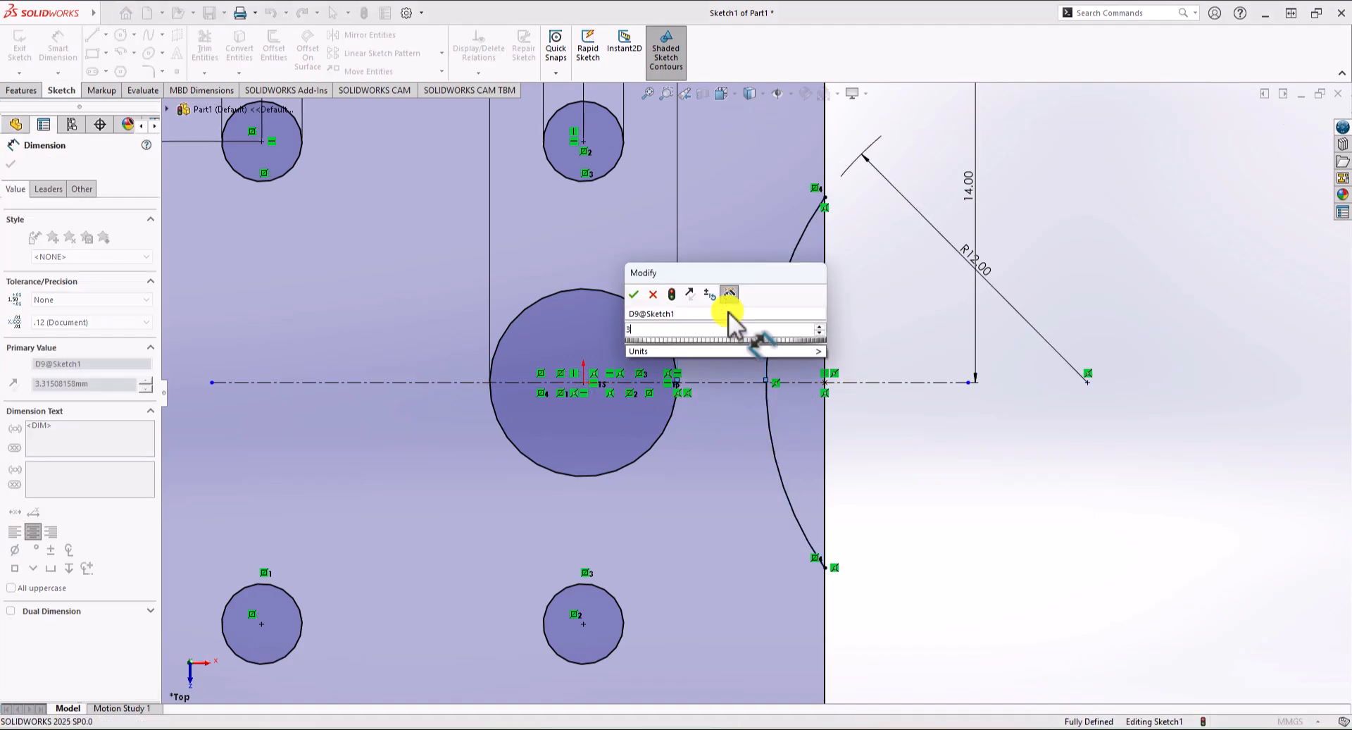
key("Return")
key("Escape")
Extrude the plate region outside the holes and arc cutout as a blind boss 2 mm deep.
scroll(963, 475, "up", 6)
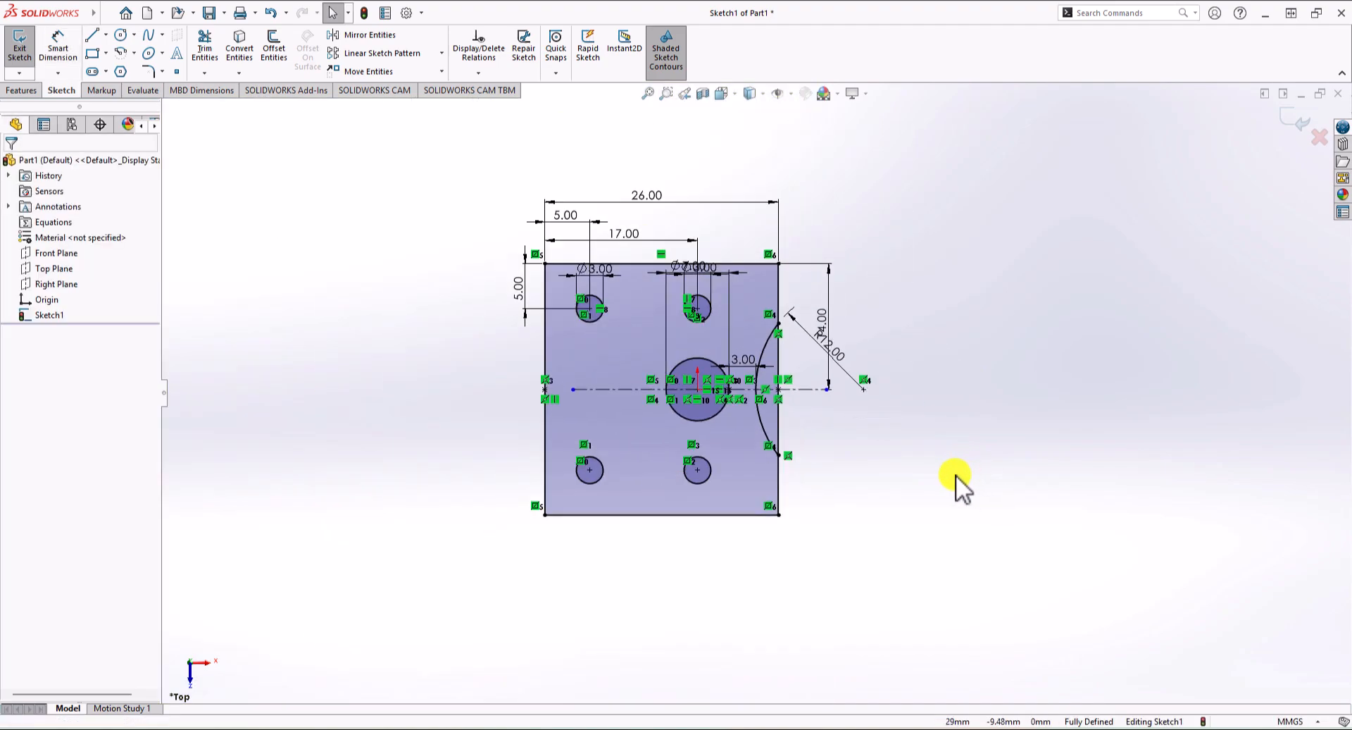
scroll(843, 407, "down", 2)
scroll(843, 407, "up", 1)
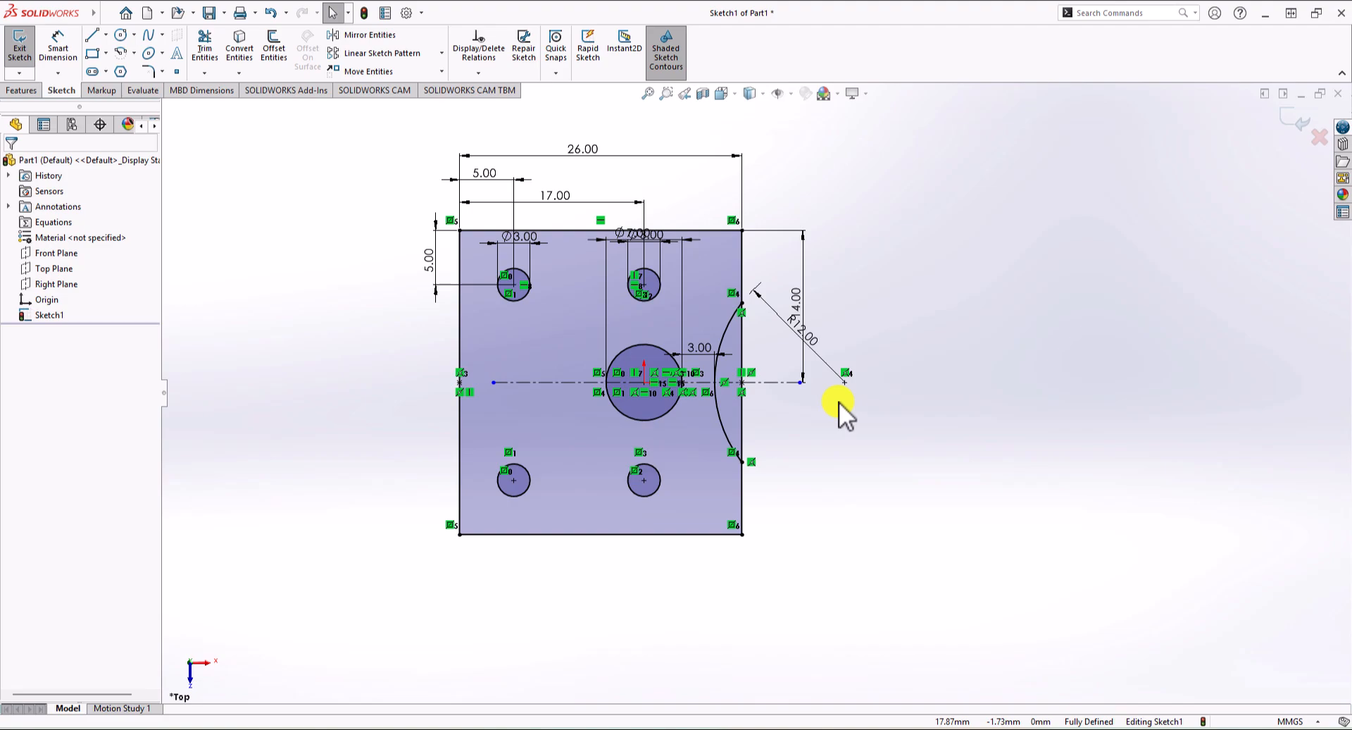
left_click(21, 90)
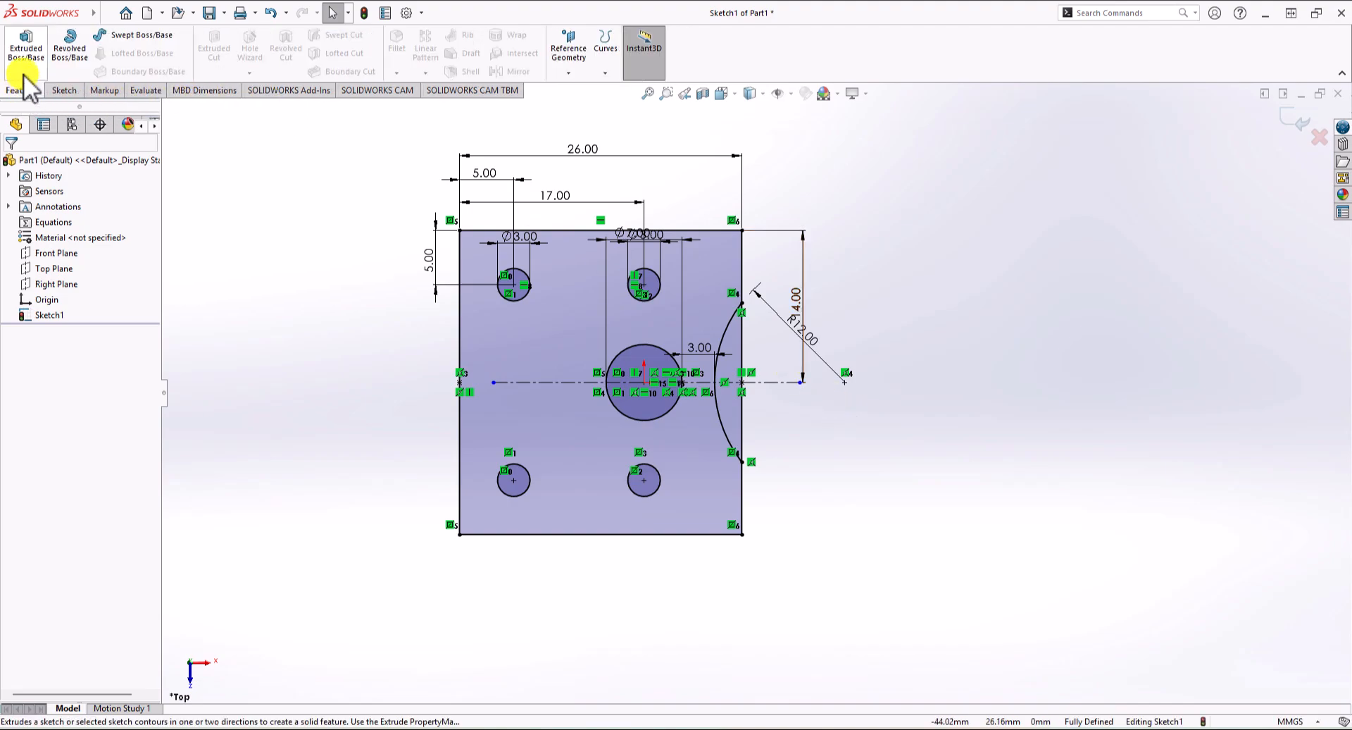
left_click(25, 67)
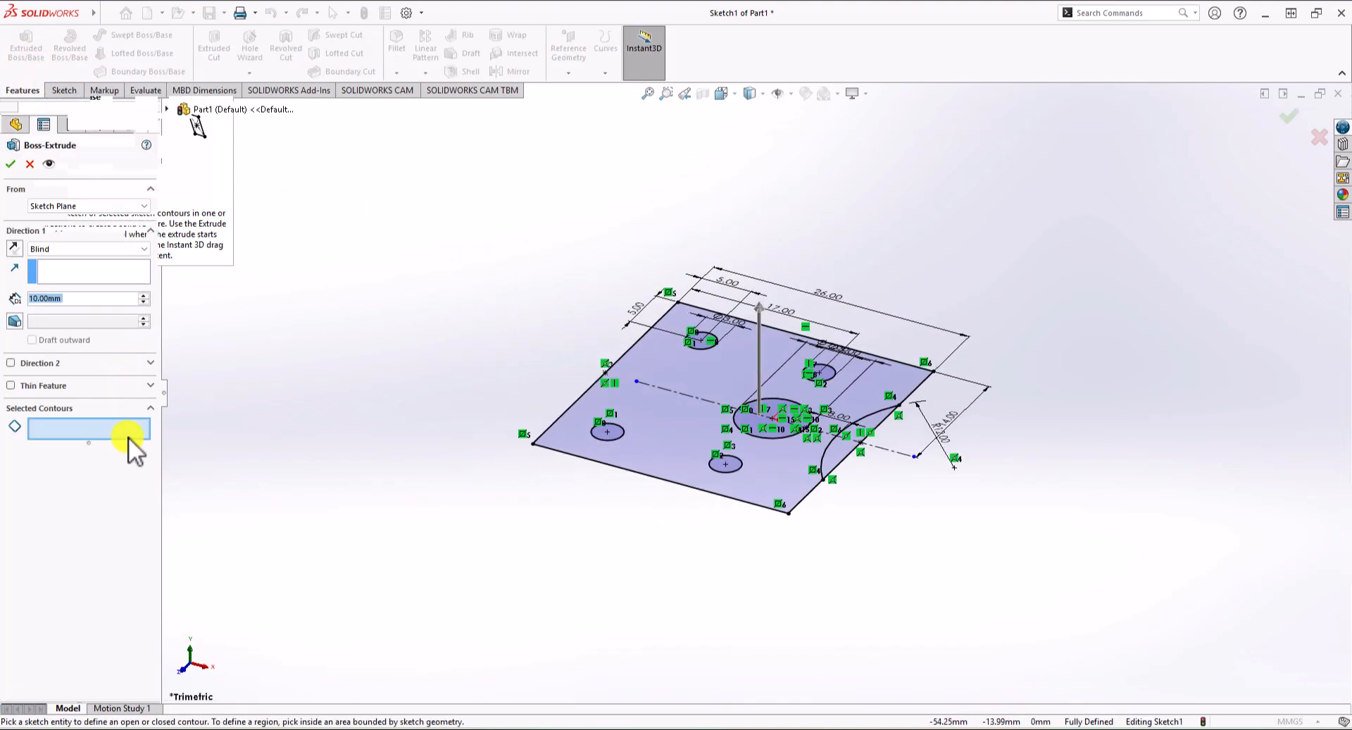
left_click(694, 379)
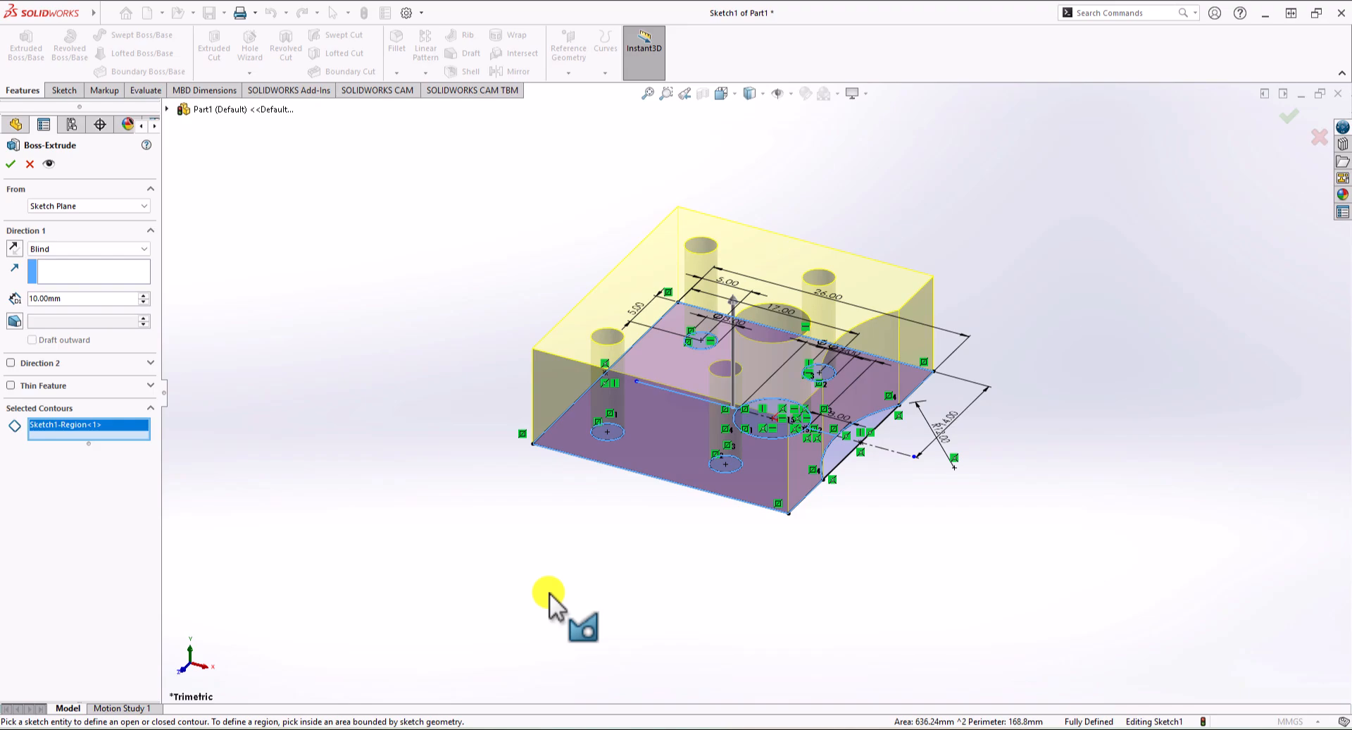
left_click_drag(59, 298, 24, 297)
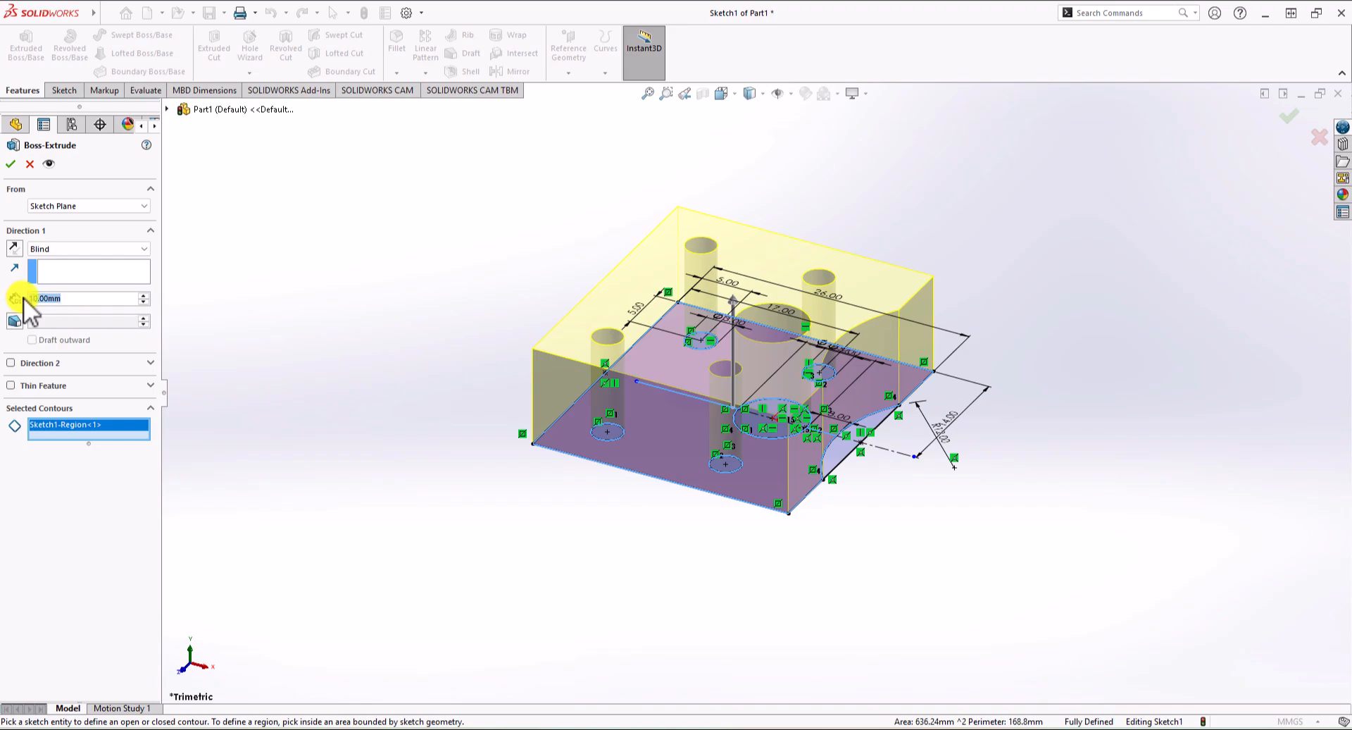
type("2")
key("Return")
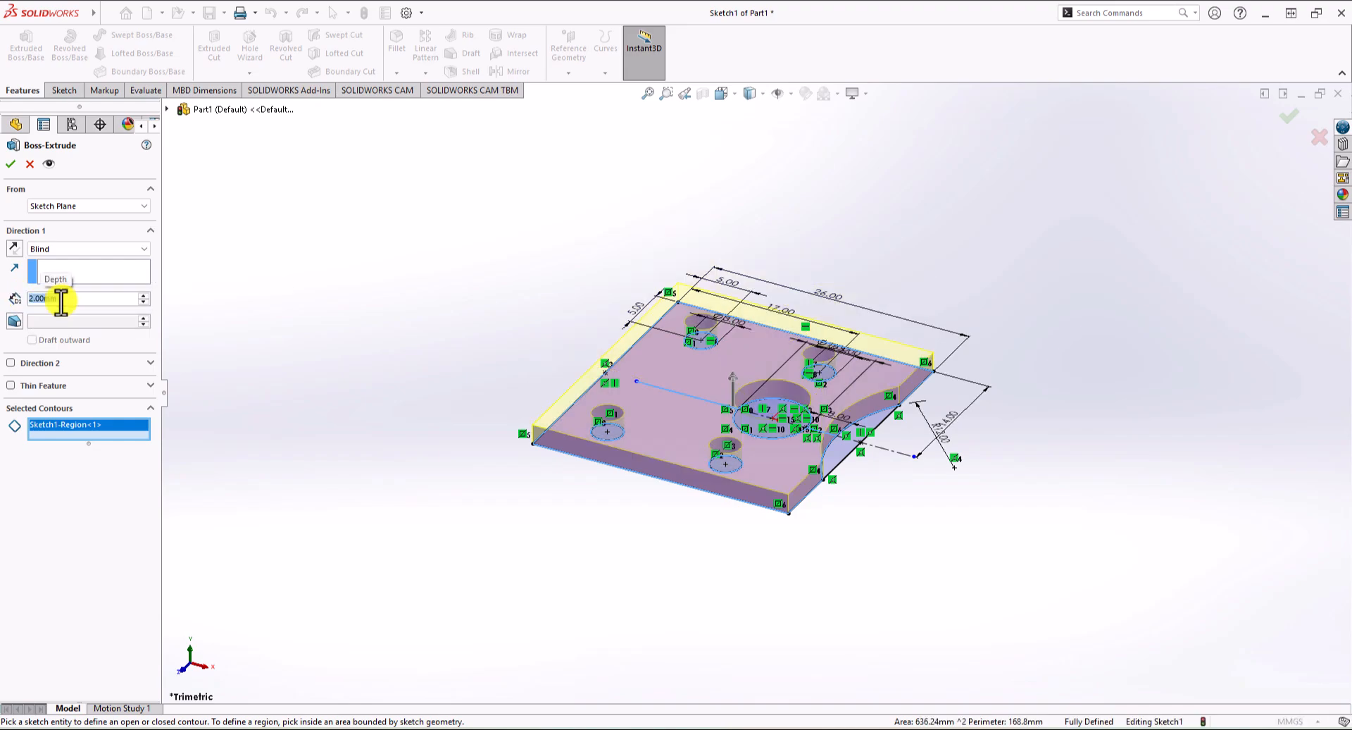
left_click(10, 164)
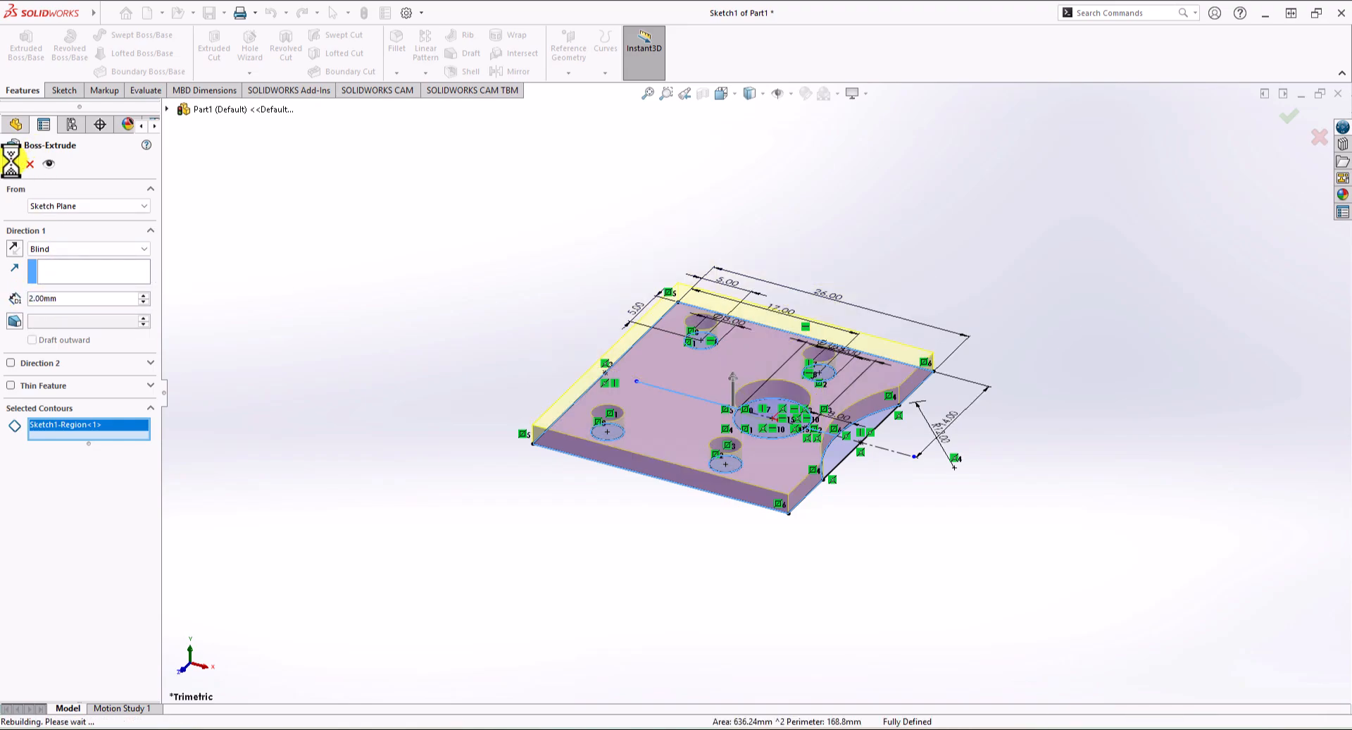
left_click(339, 252)
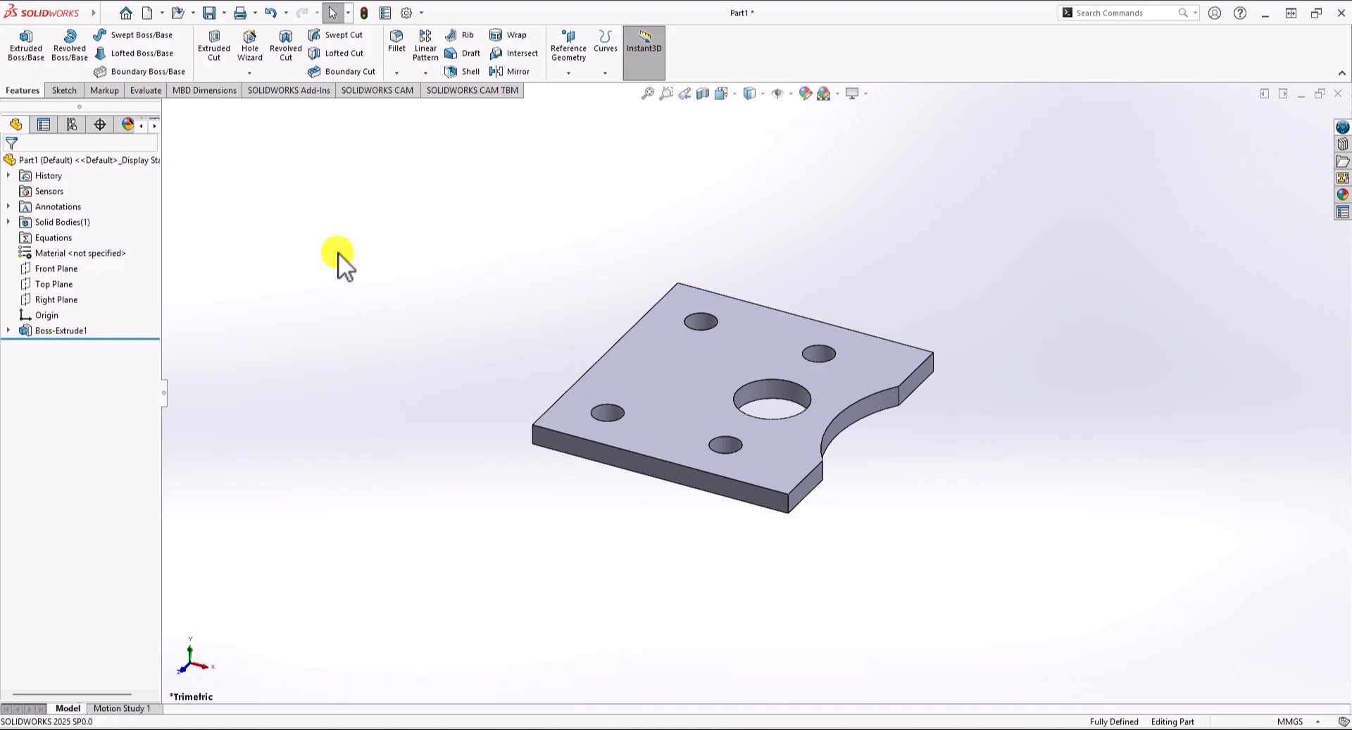
Evaluate the mass properties of the extruded plate, including its mass and volume.
key("alt+Tab")
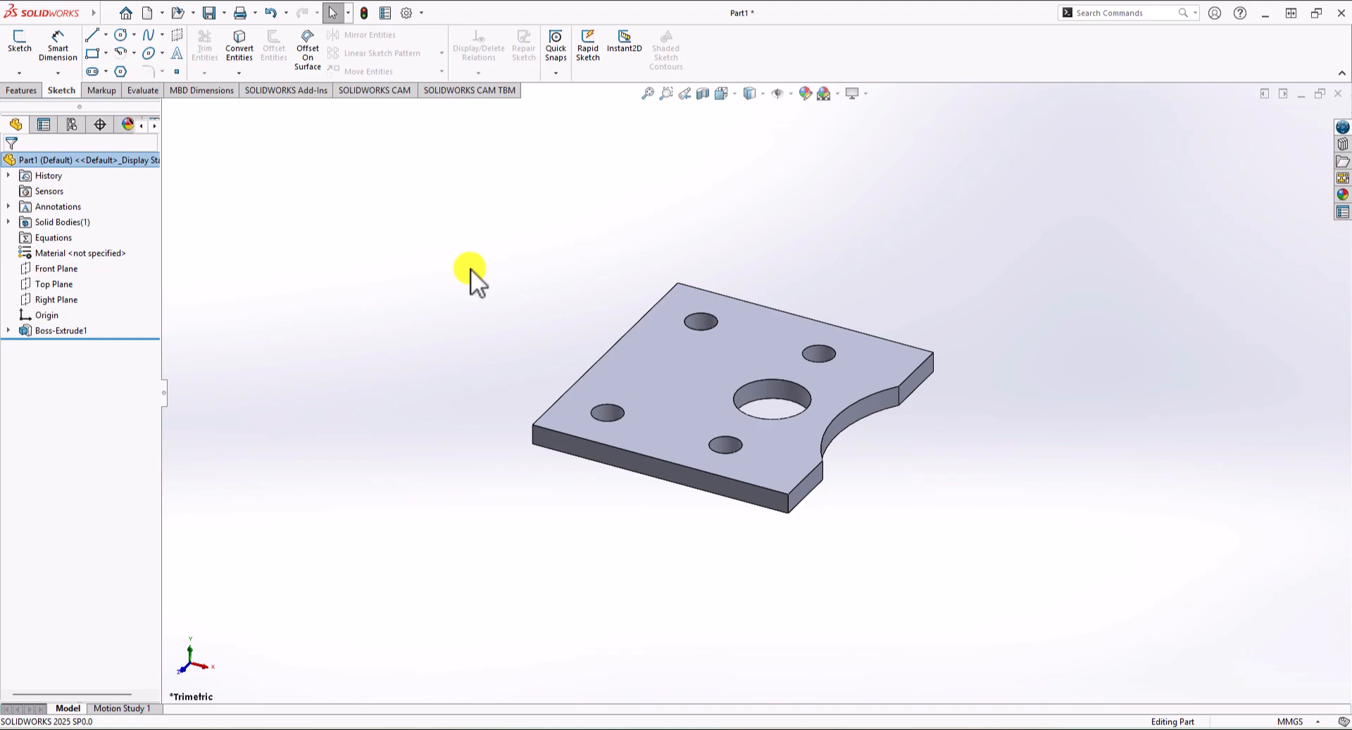
left_click(149, 91)
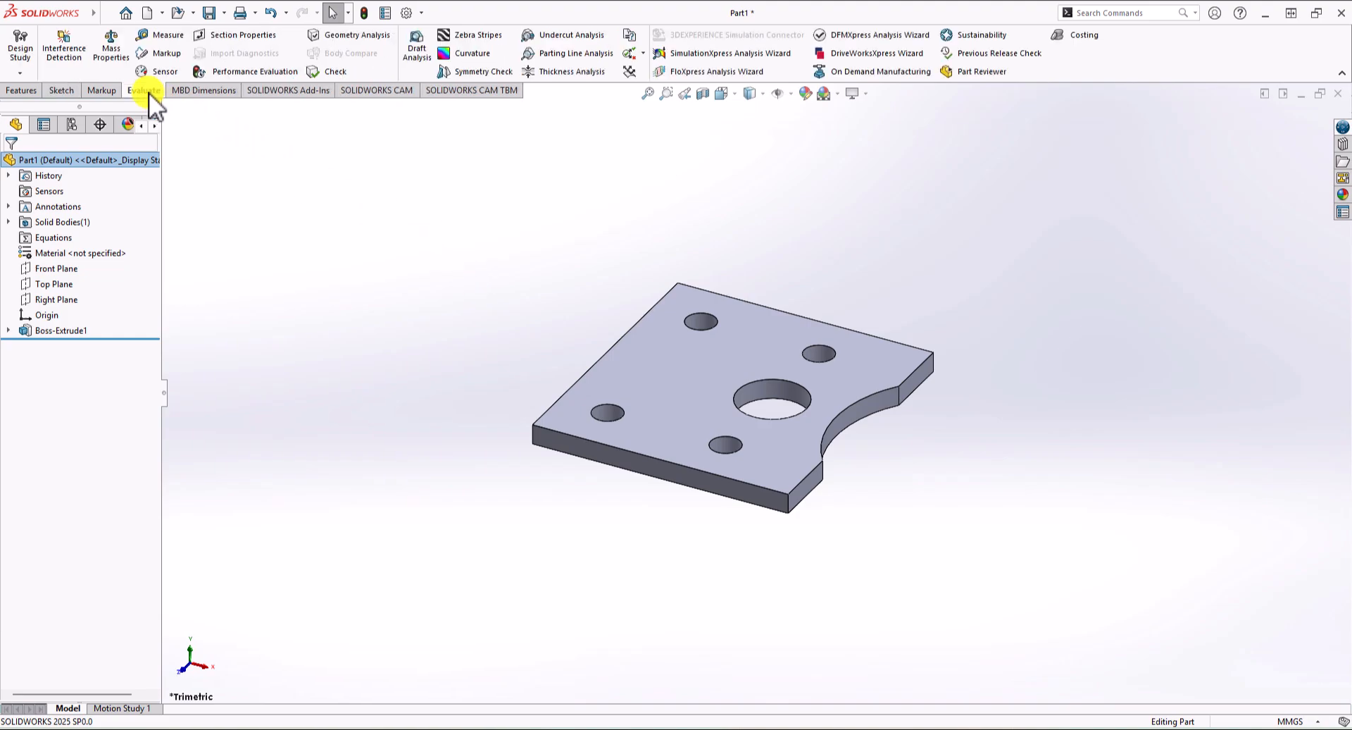
left_click(114, 53)
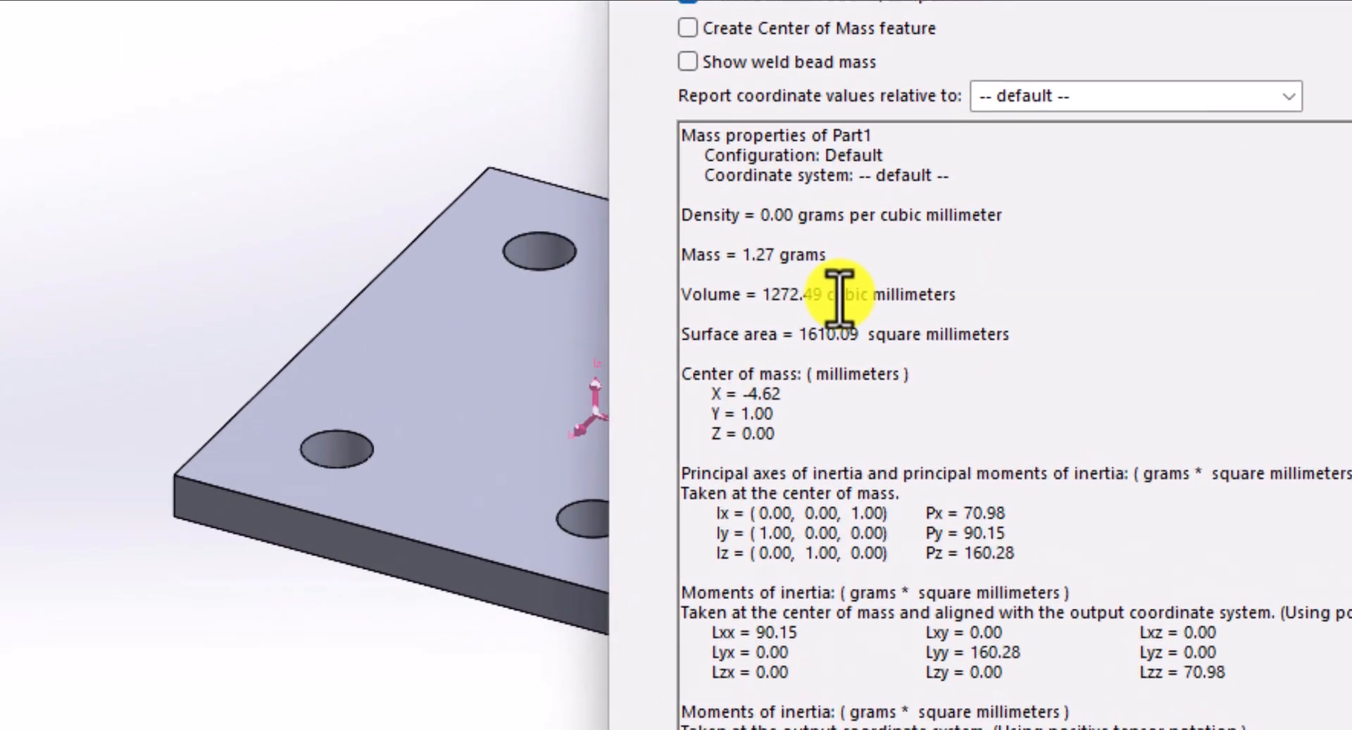